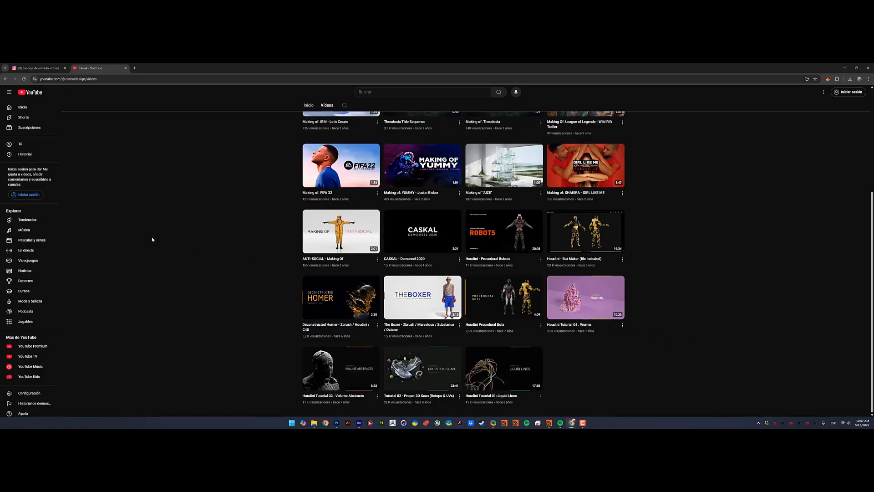
Browse the artist's YouTube videos and Instagram posts, and view the Houdini Particle R&D reel
scroll(202, 282, "up", 2)
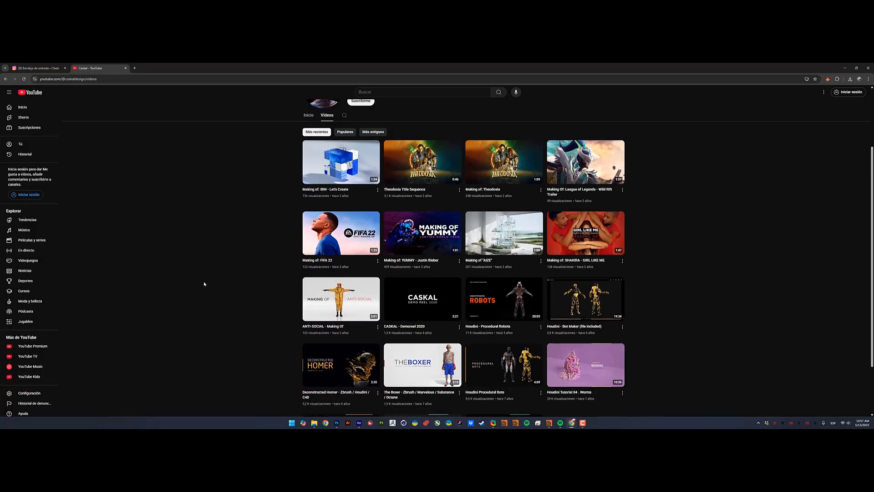
scroll(203, 284, "down", 2)
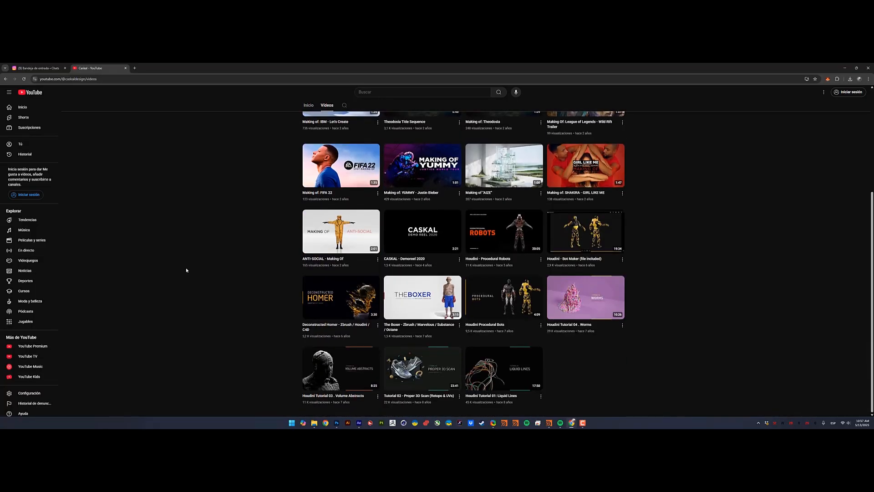
left_click(47, 69)
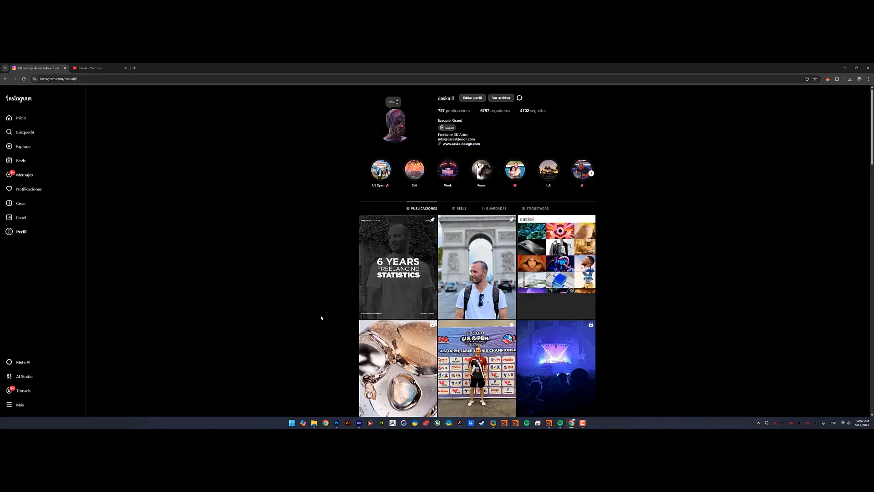
scroll(682, 362, "down", 10)
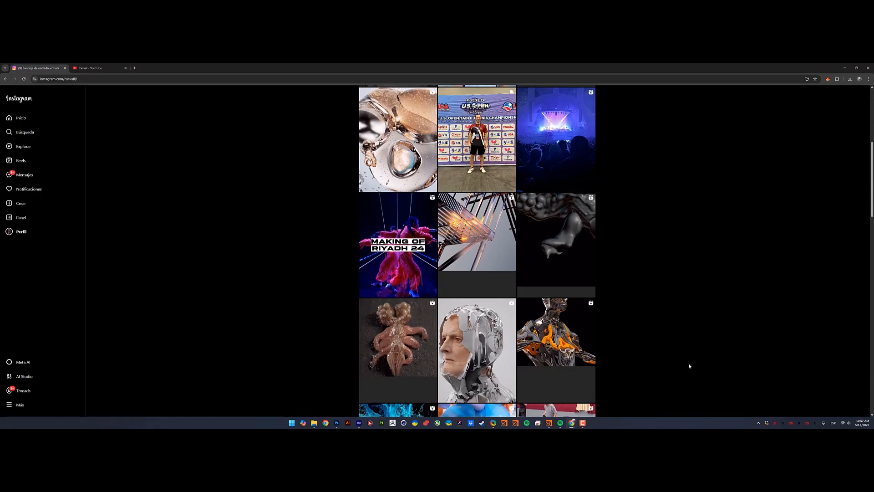
scroll(688, 362, "down", 4)
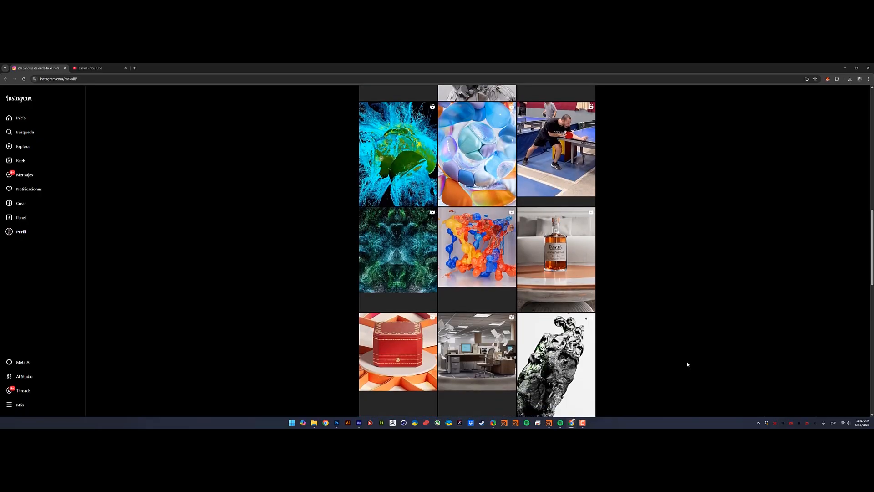
left_click(460, 333)
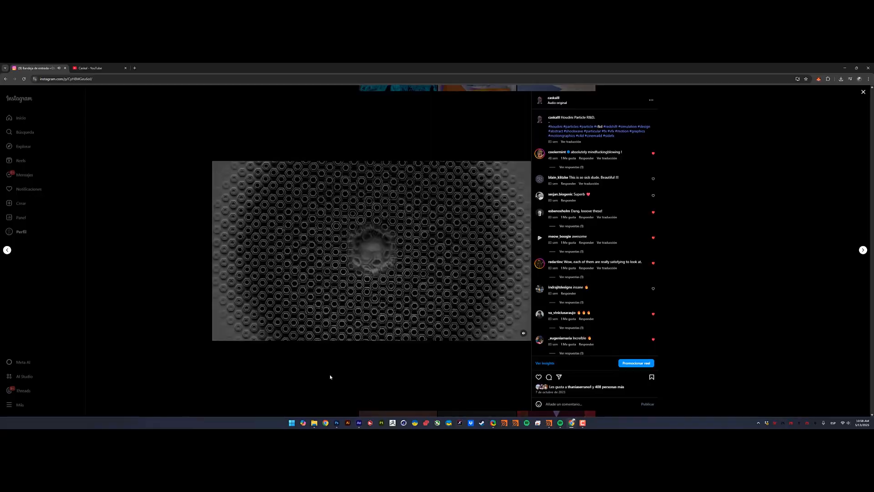
left_click(169, 300)
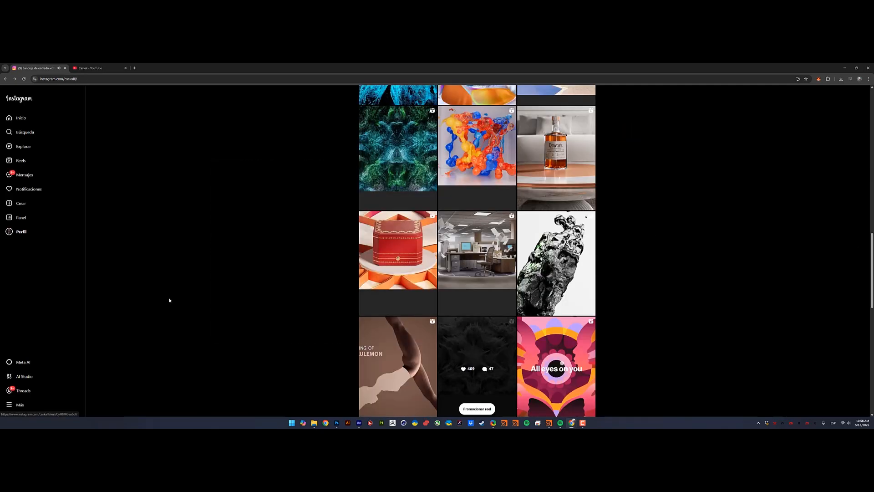
scroll(367, 343, "up", 5)
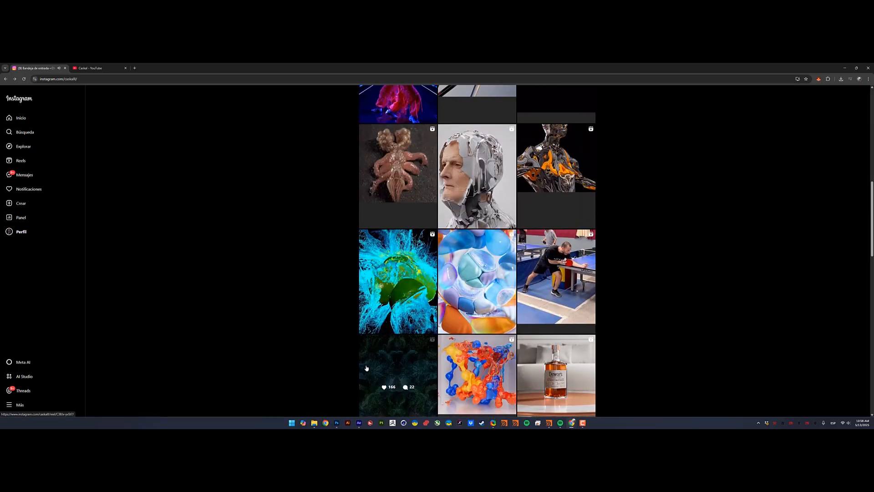
View the Houdini Hexagon Particles overview in Photoshop and play the first render composition in After Effects
left_click(337, 423)
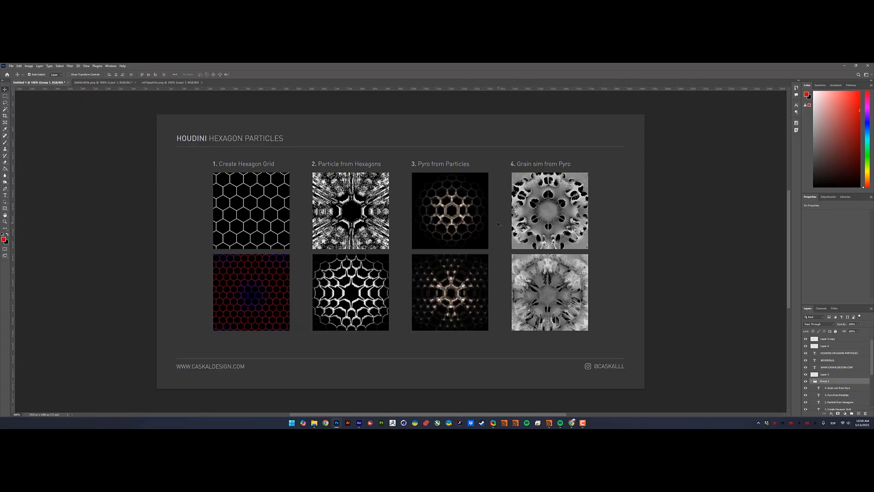
left_click(359, 423)
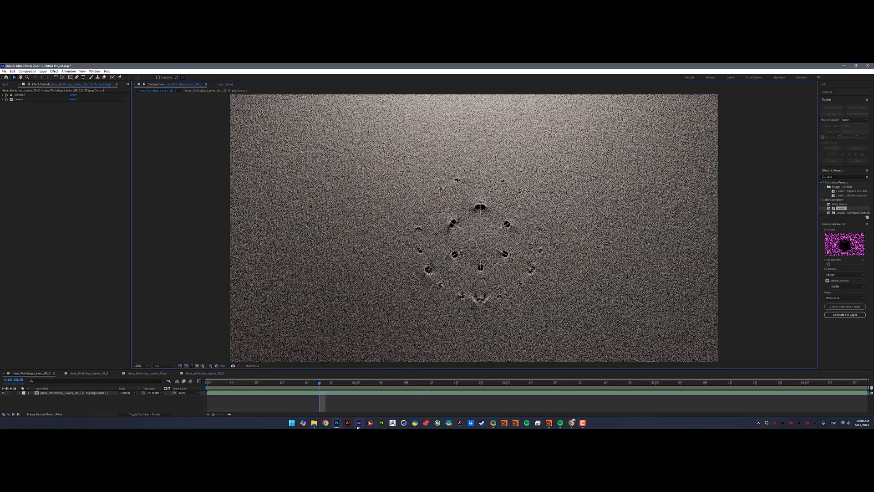
left_click_drag(236, 382, 195, 382)
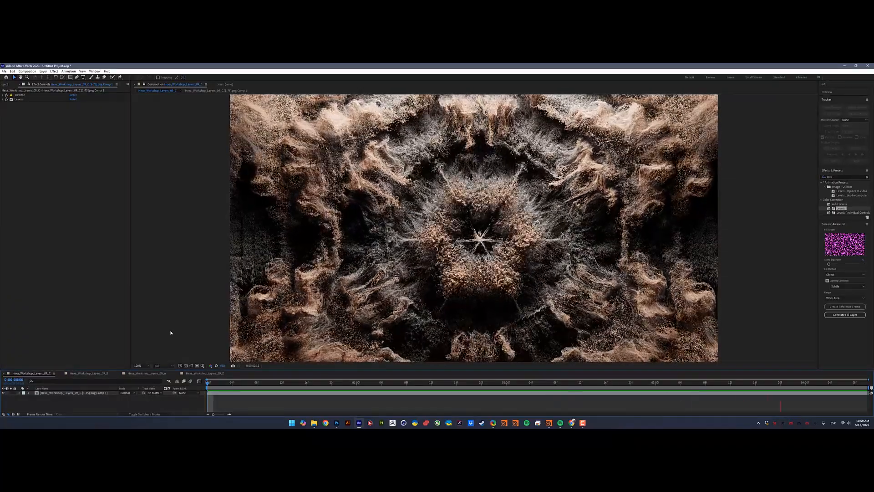
Play the remaining three render compositions one after another from their first frame
left_click(97, 374)
left_click_drag(221, 384, 198, 380)
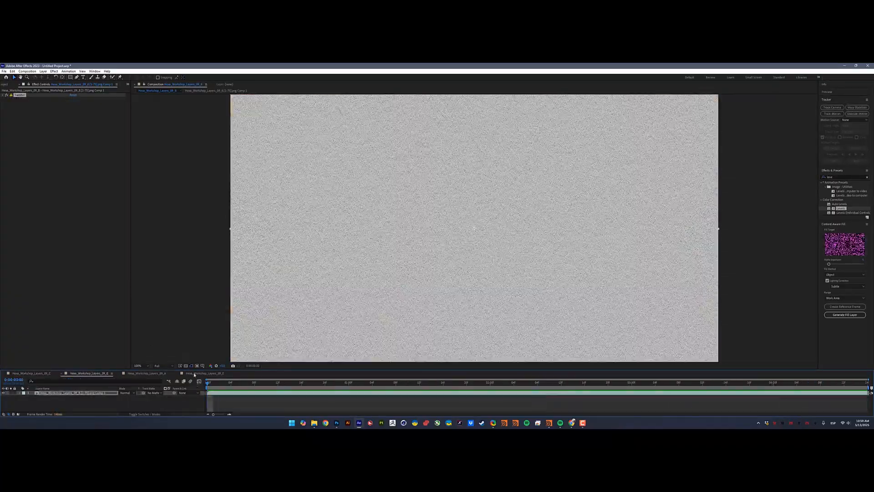
key("space")
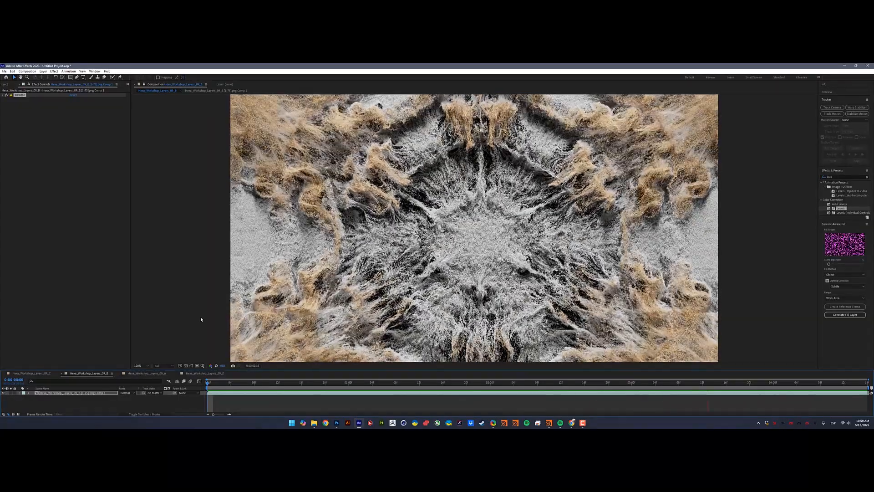
key("space")
left_click(139, 373)
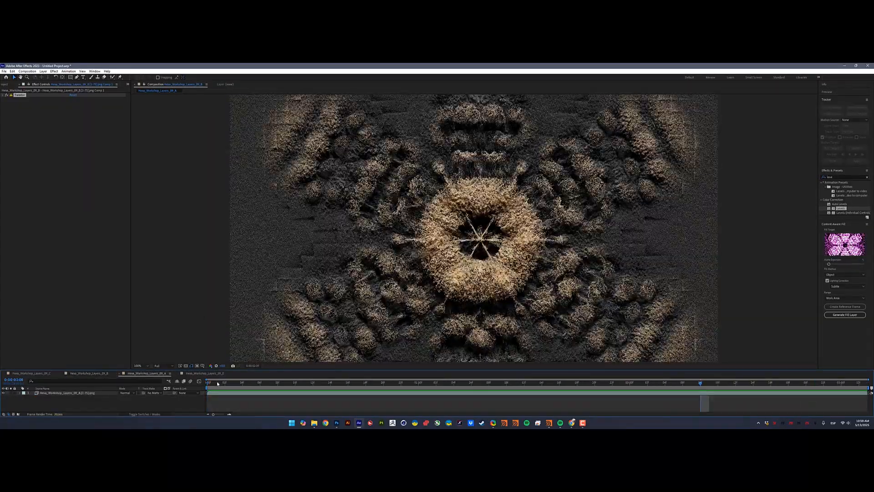
left_click_drag(217, 384, 205, 383)
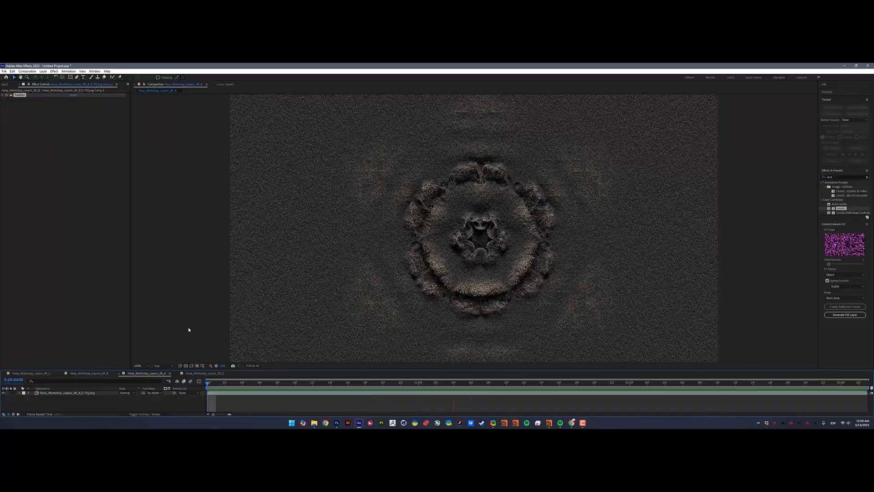
key("space")
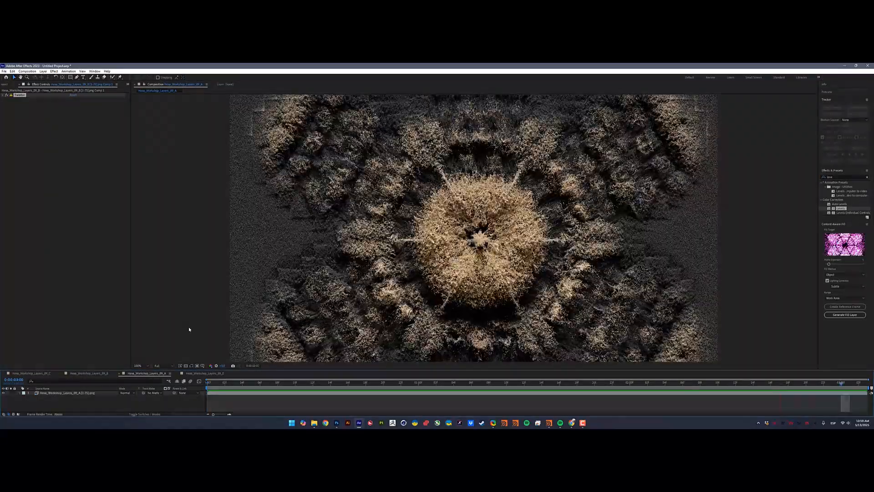
left_click(195, 372)
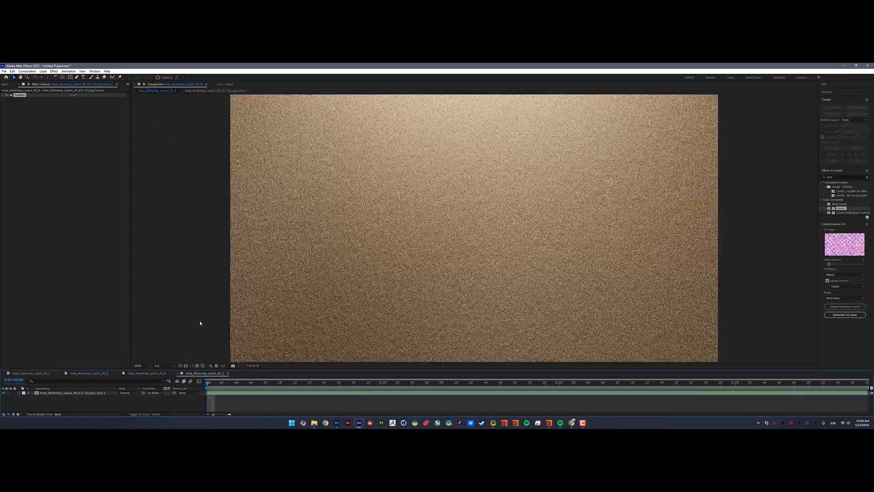
key("space")
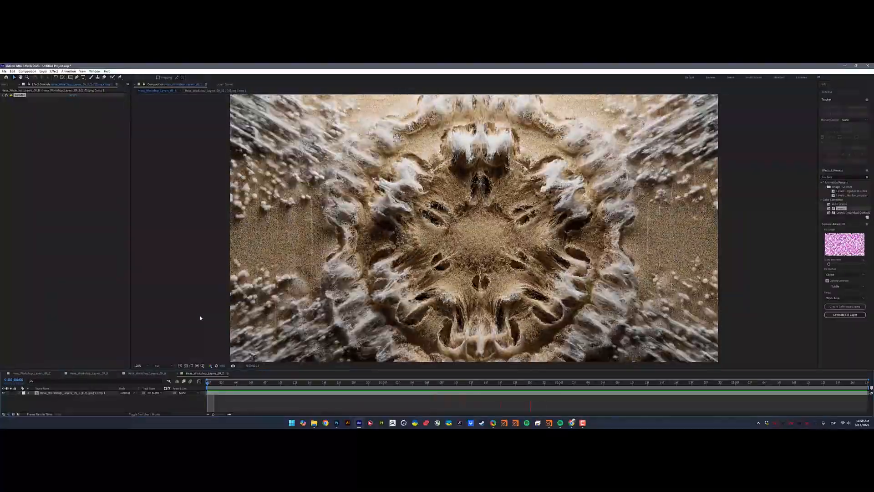
key("space")
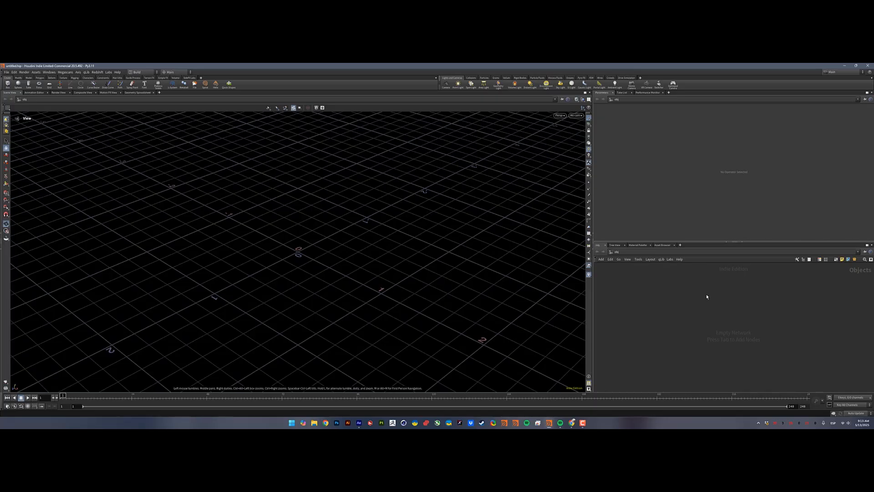
Arrange the Houdini network editor and parameter panes side by side, swap their order and widen the network editor
left_click(735, 244)
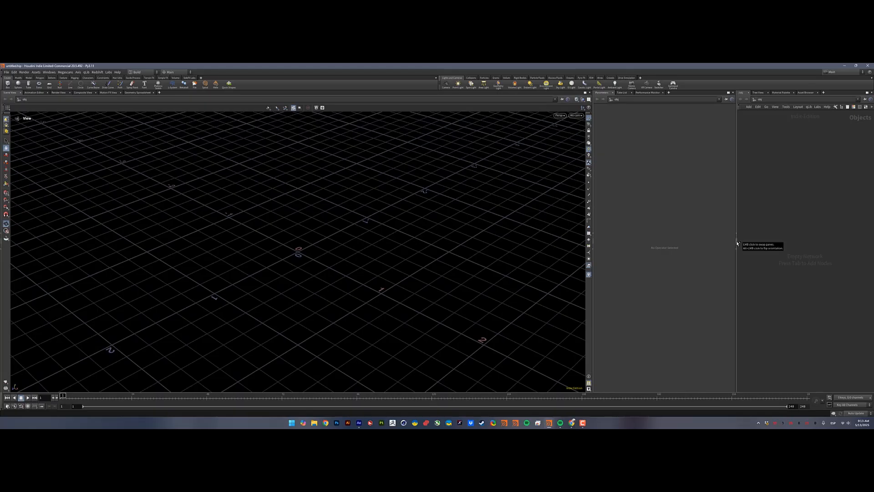
left_click(737, 244)
left_click_drag(593, 264, 500, 259)
Create a Geometry object in the empty object network and go inside it
key("Tab")
left_click(566, 235)
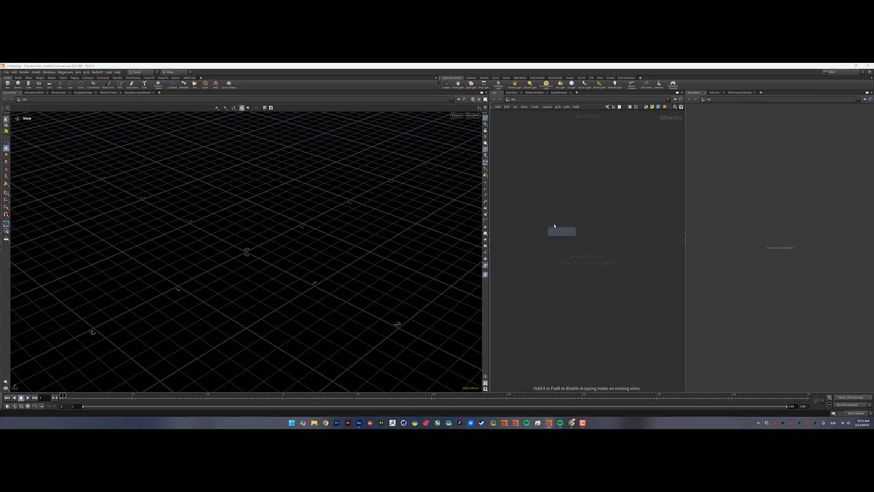
left_click(558, 228)
double_click(556, 225)
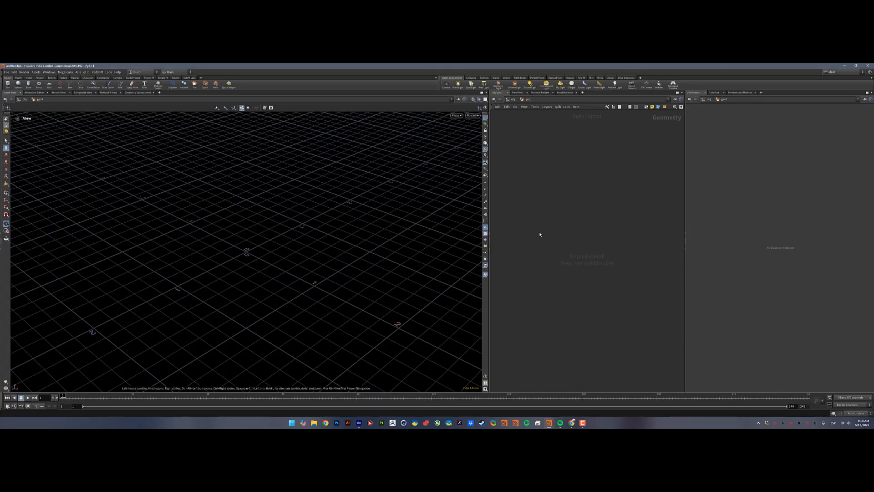
Add a Circle node to the geometry network and enlarge the network and parameter area
key("Tab")
type("cir")
key("Return")
left_click(535, 208)
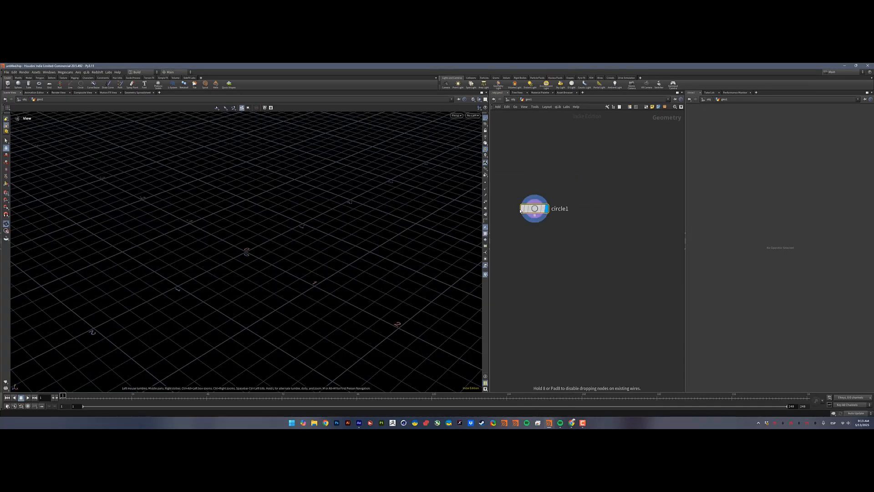
left_click_drag(489, 207, 389, 206)
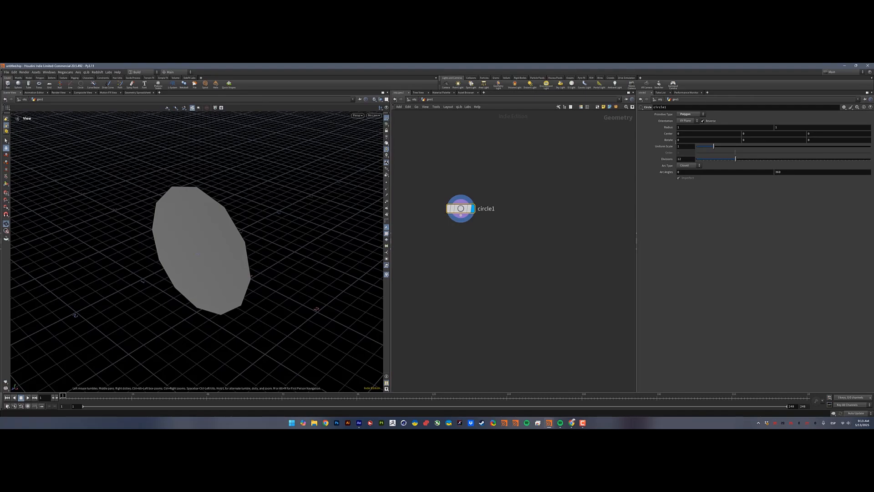
Lay the circle flat on the ZX Plane and set its divisions to 6 for a hexagon
left_click(689, 122)
left_click(685, 136)
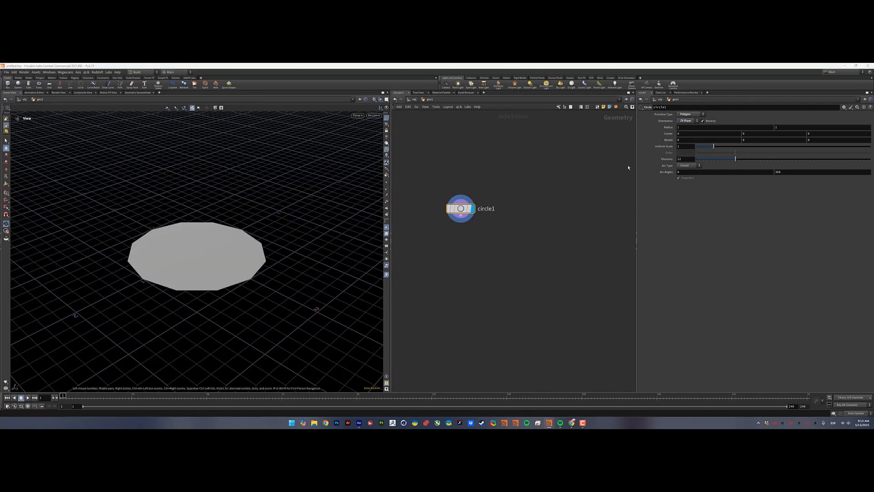
left_click(690, 159)
type("6")
key("Return")
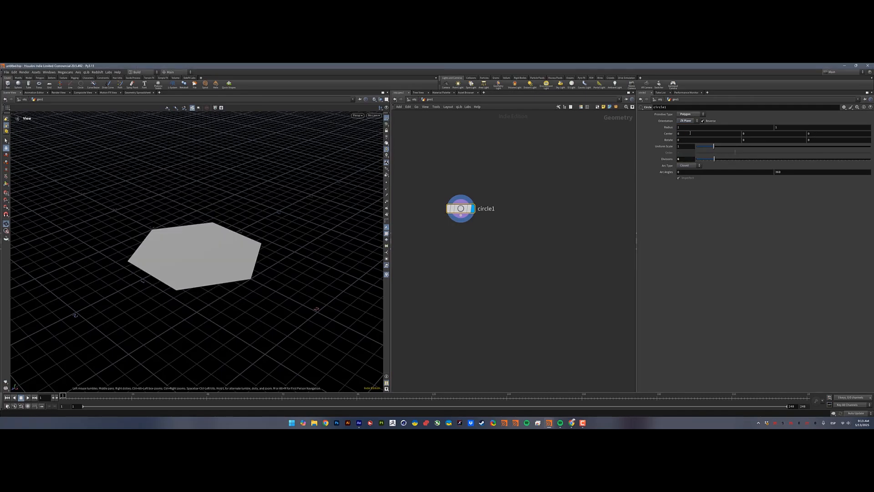
Set the hexagon's arc type to Open Arc and its Y rotation to 90
left_click(690, 166)
left_click(686, 175)
left_click_drag(206, 239, 219, 259)
left_click(758, 140)
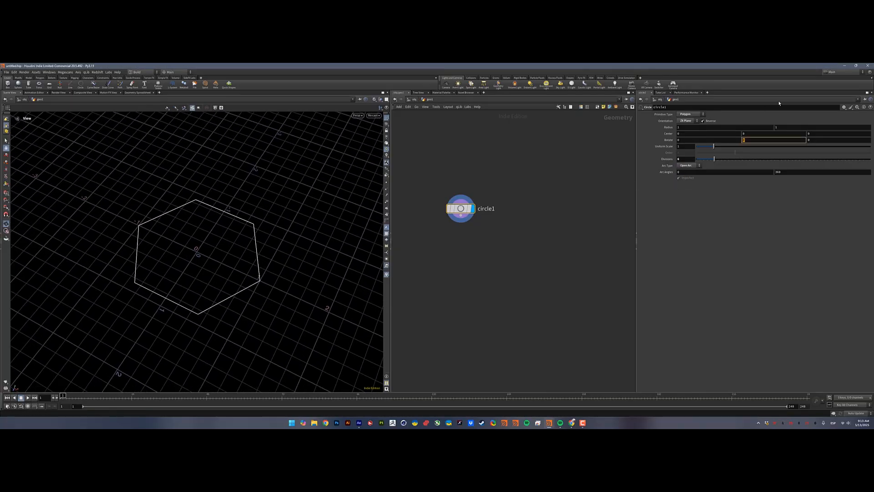
key("Return")
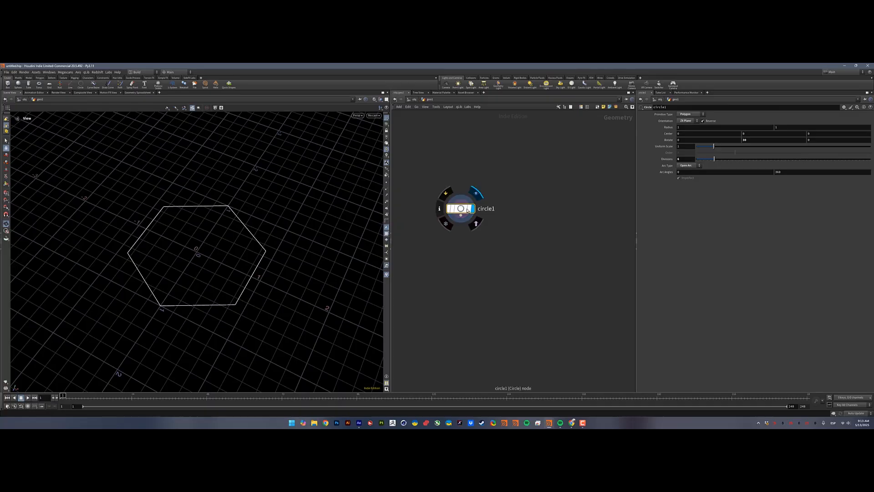
Add a Point Wrangle after the circle with the expression @N = @P; to derive normals from position
left_click_drag(461, 209, 481, 194)
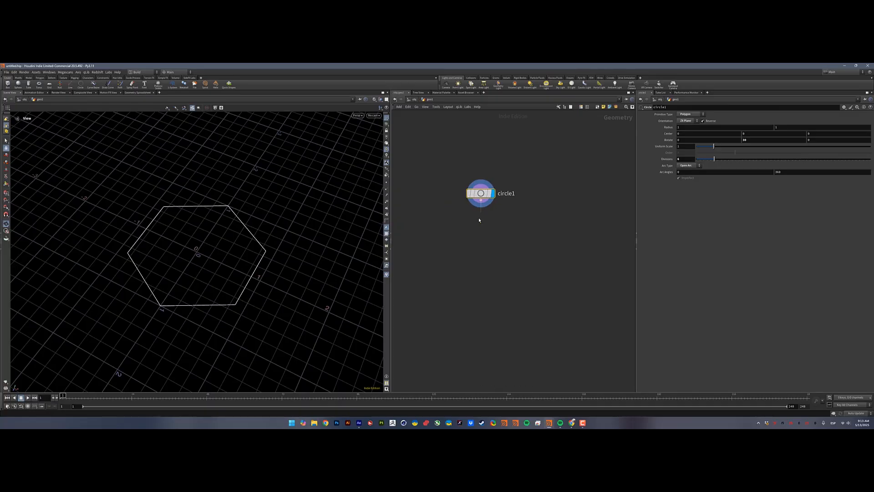
key("Tab")
type("pw")
key("Return")
key("Return")
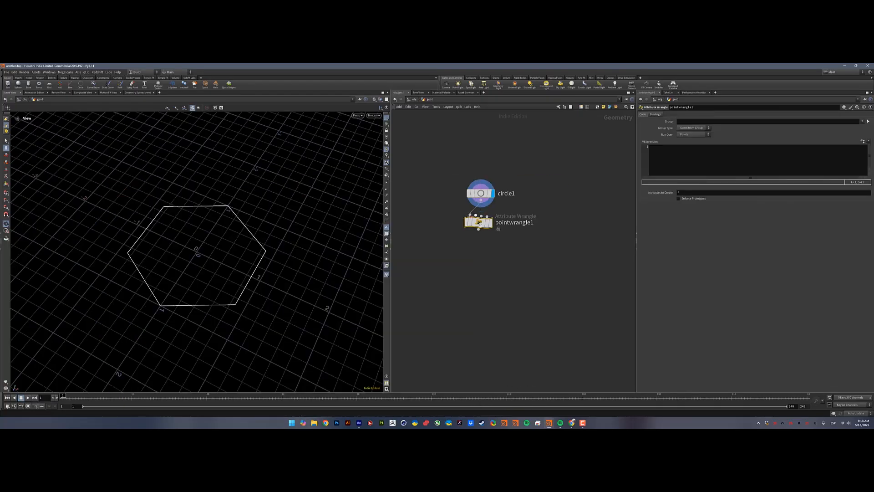
left_click(667, 162)
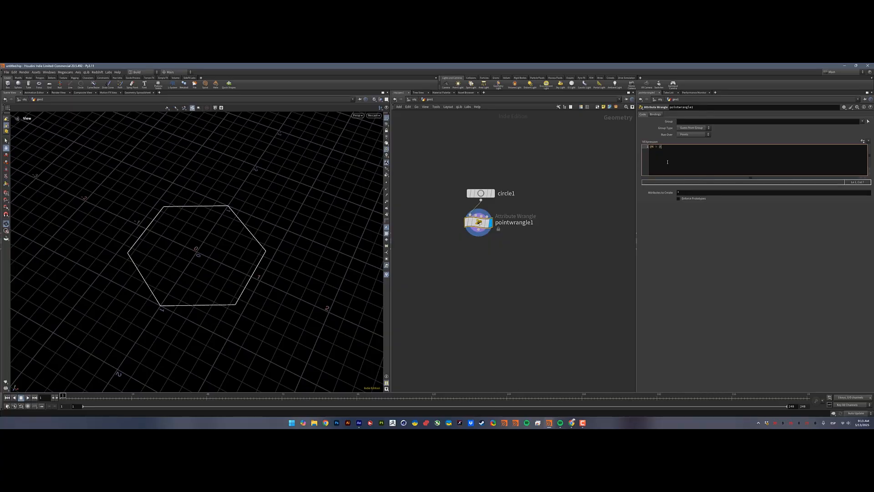
type("@N = @P;")
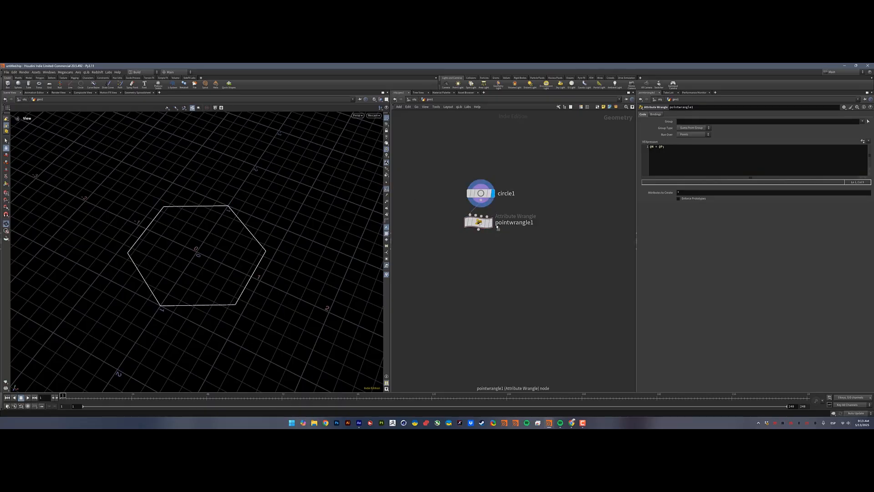
Add a second Point Wrangle after the first with the expression @v = @N; and turn off the point normals display
left_click(479, 230)
key("Tab")
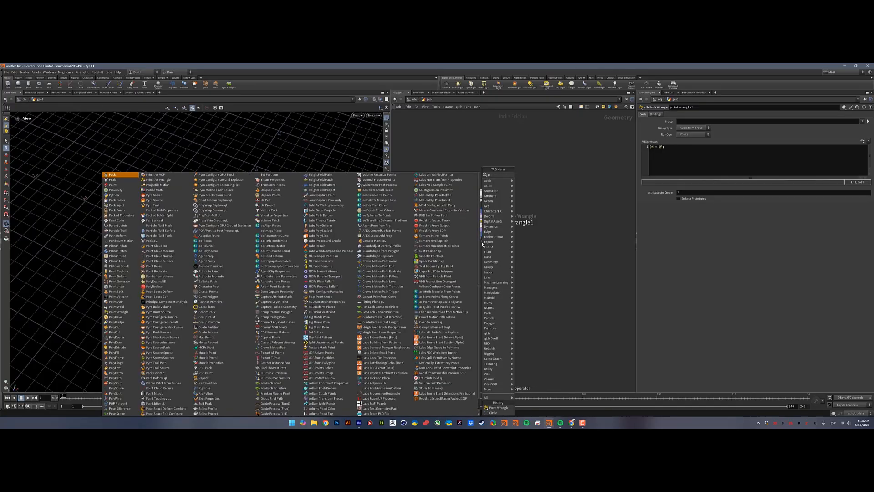
type("pw")
key("Return")
left_click(671, 170)
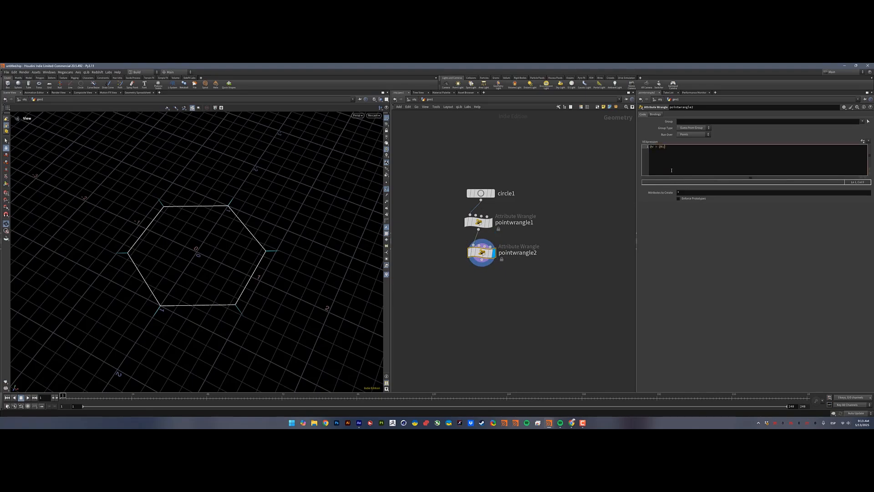
left_click(387, 196)
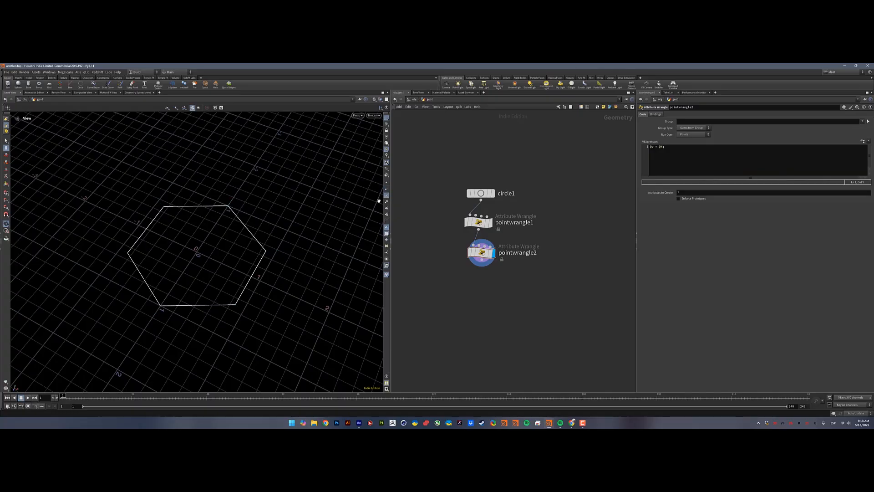
Try multiplying the velocity by 10 in the second Point Wrangle's expression, and restore it to @v = @N;
right_click_drag(276, 310, 465, 291, "alt")
left_click_drag(319, 246, 193, 225)
scroll(193, 226, "down", 5)
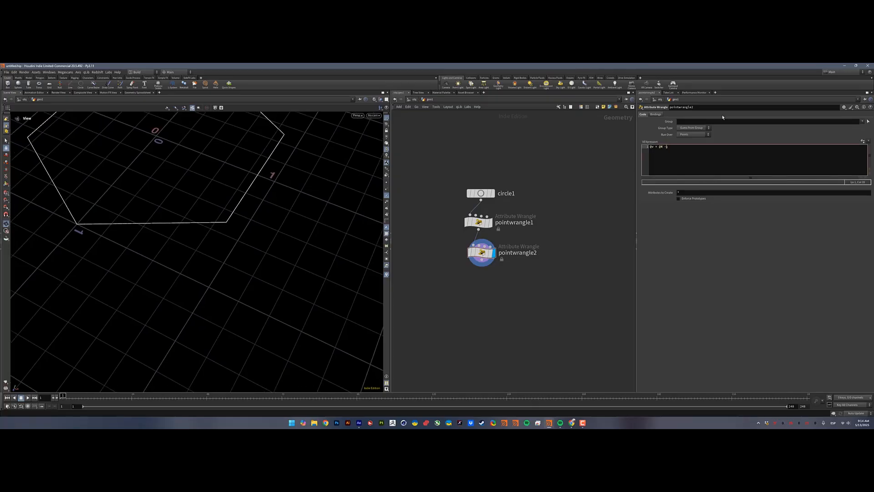
type("* 10")
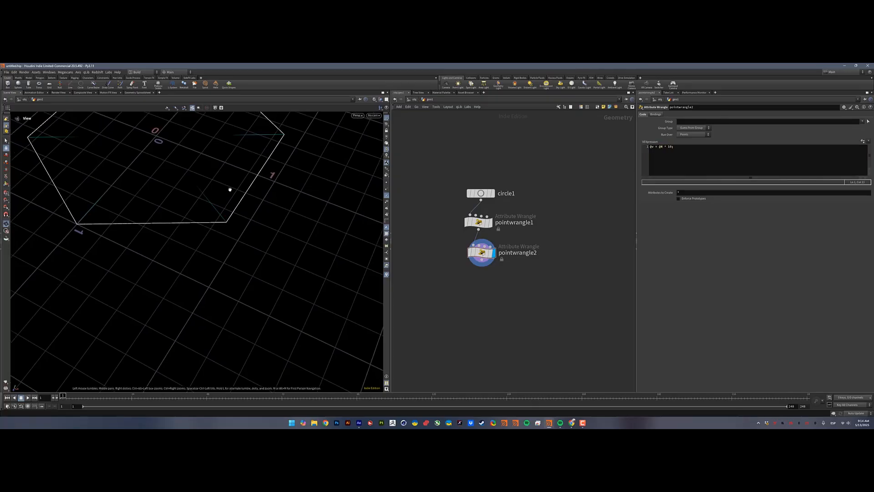
type("h")
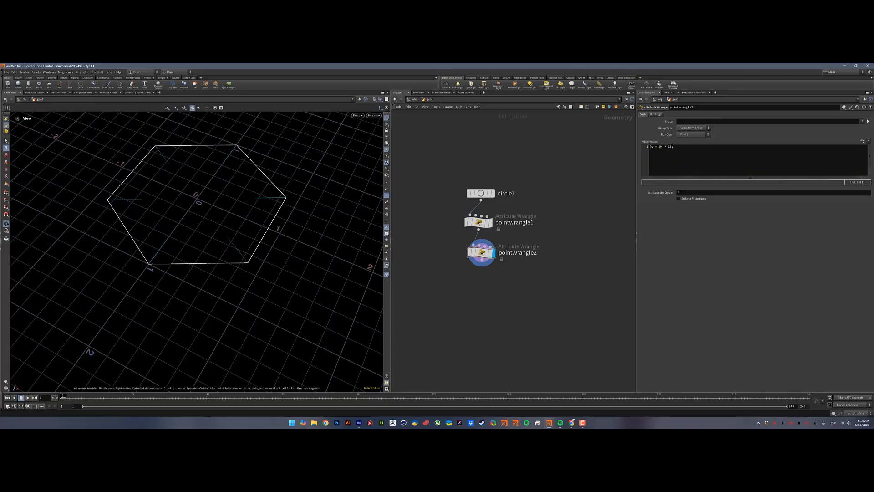
left_click_drag(672, 146, 665, 146)
key("BackSpace")
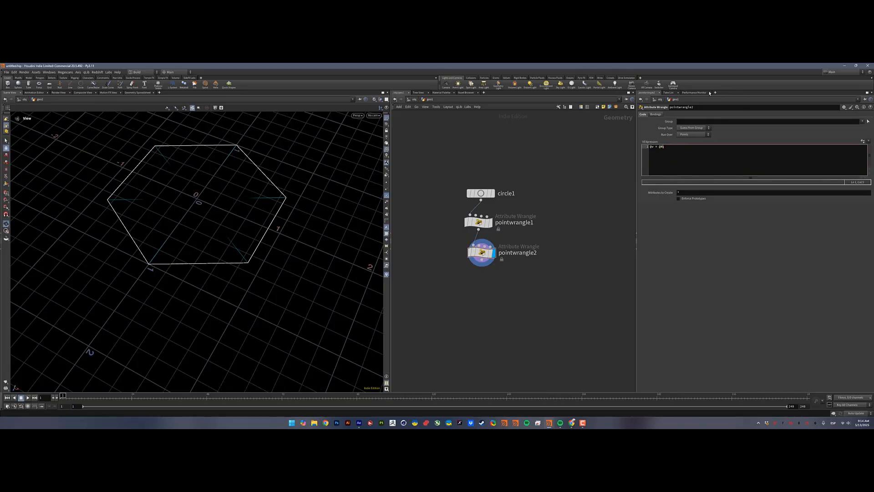
Add a Copy and Transform node after the second Point Wrangle and display its output
right_click_drag(277, 189, 250, 187)
middle_click_drag(250, 187, 228, 214)
left_click_drag(229, 215, 254, 238)
right_click_drag(253, 237, 216, 236)
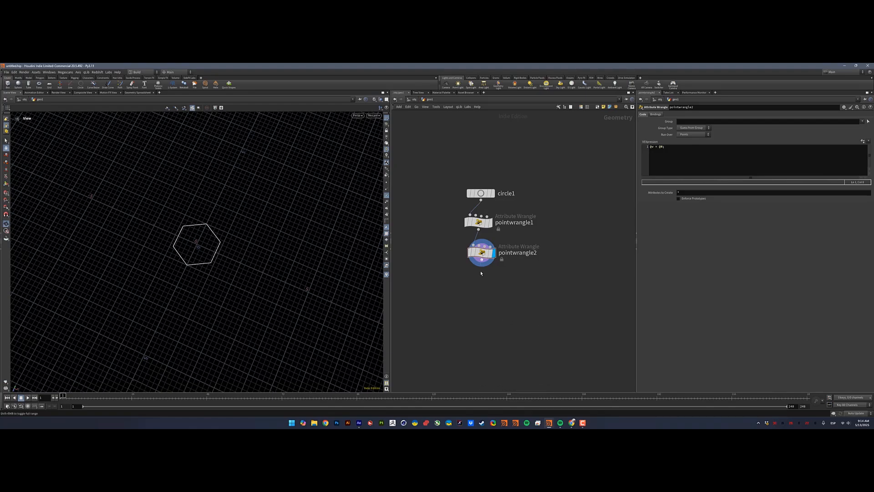
right_click(481, 283)
left_click(494, 408)
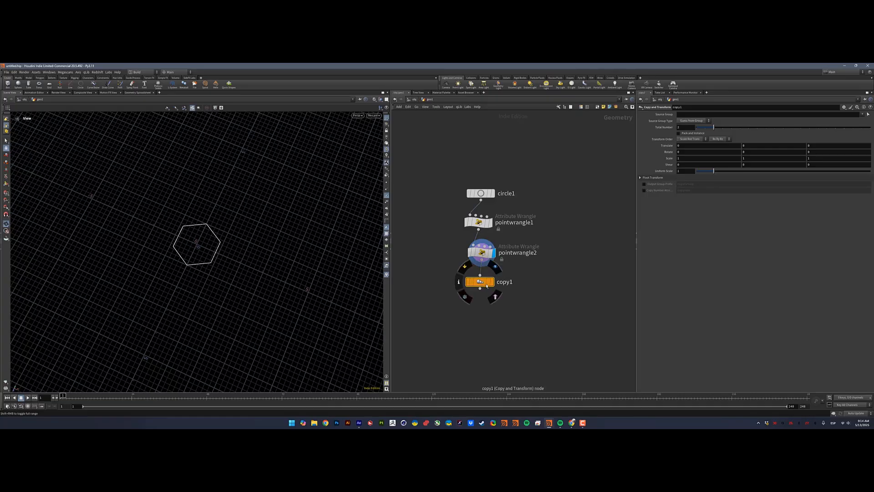
left_click(491, 282)
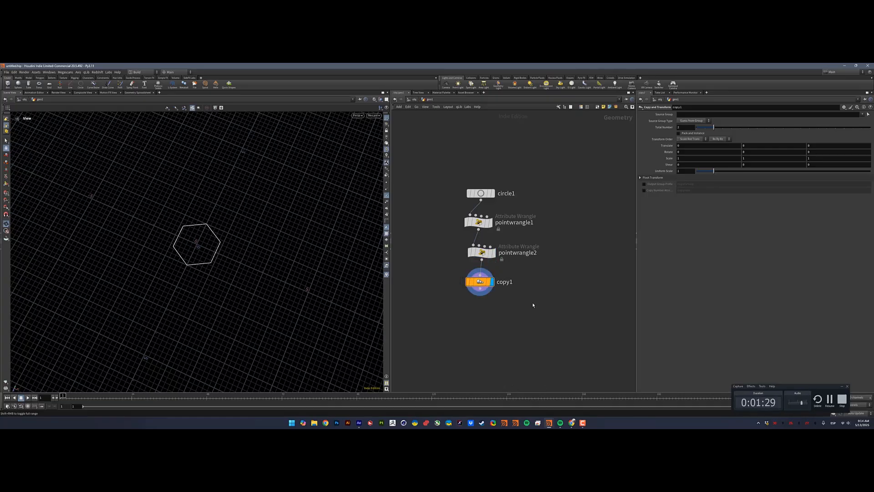
Set the copy node's X translation to 1.74 and its total number to 20 to make a row of hexagons
left_click(692, 146)
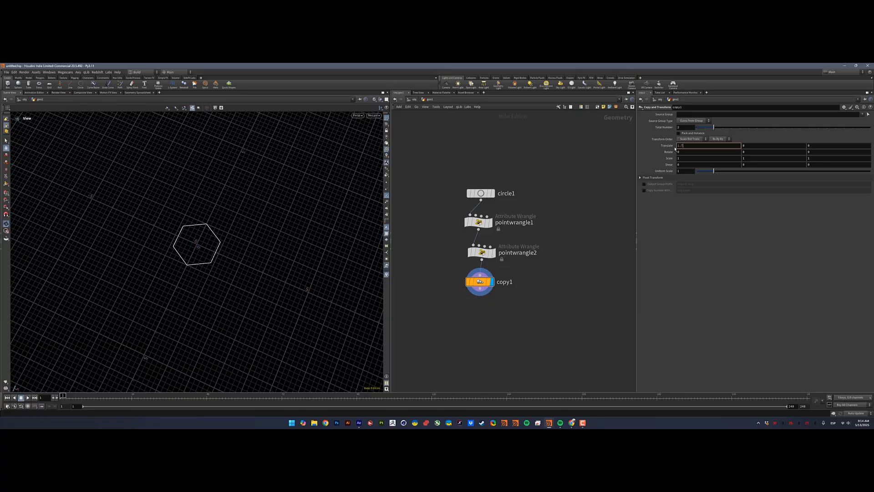
type("1.74")
key("Return")
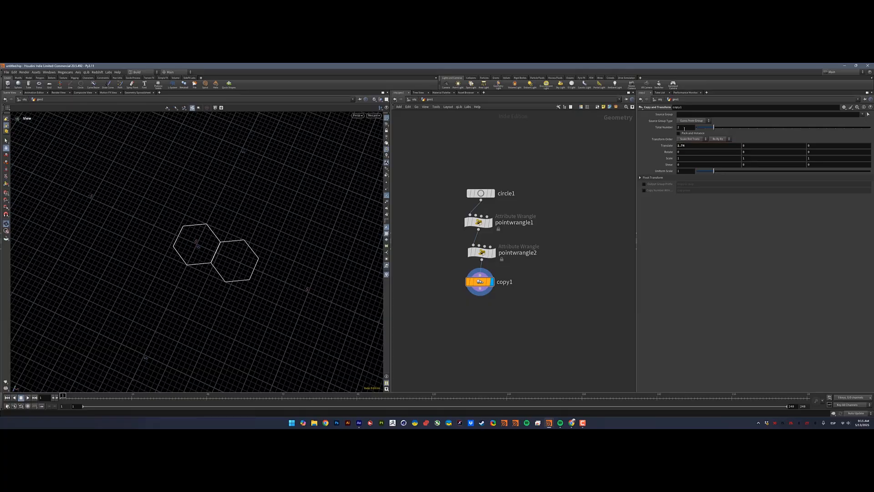
type("0")
key("Return")
key("g")
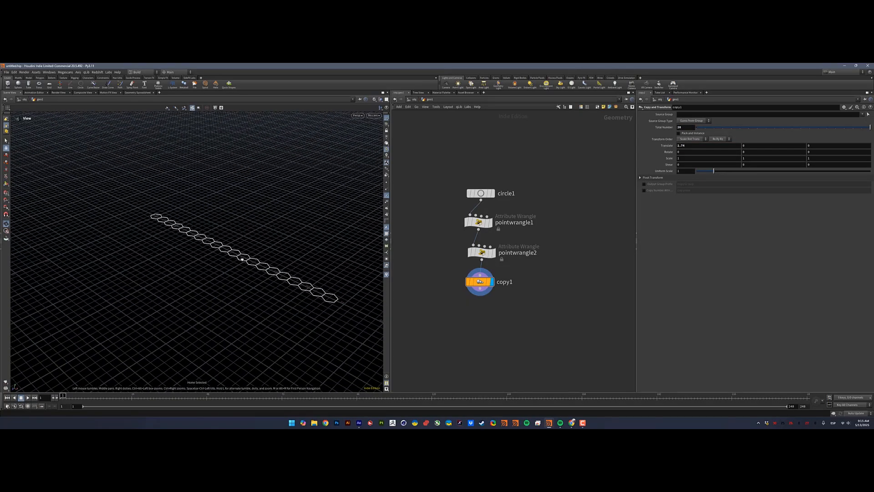
Append a second Copy and Transform node after the first one and display it
left_click(482, 291)
key("Tab")
type("copy")
key("Return")
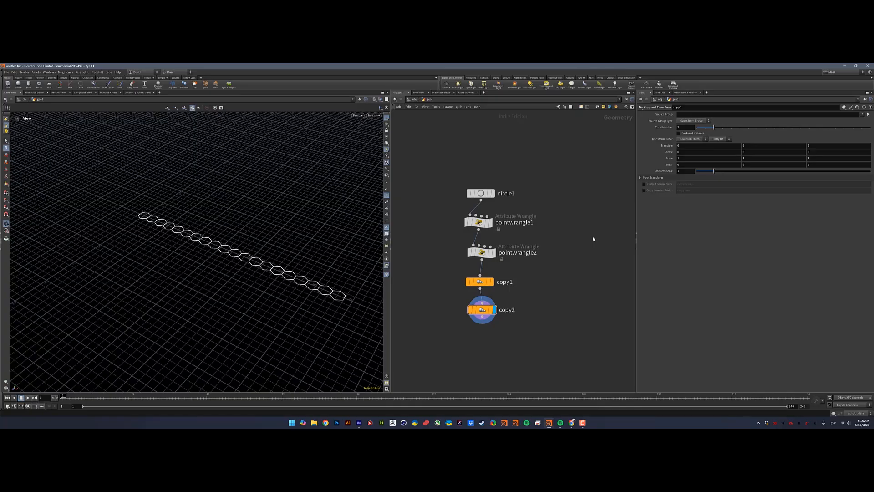
Offset the second copy by 0.87 in X and -1.51 in Z to interlock a second hexagon row
left_click(687, 145)
type(".87")
key("Return")
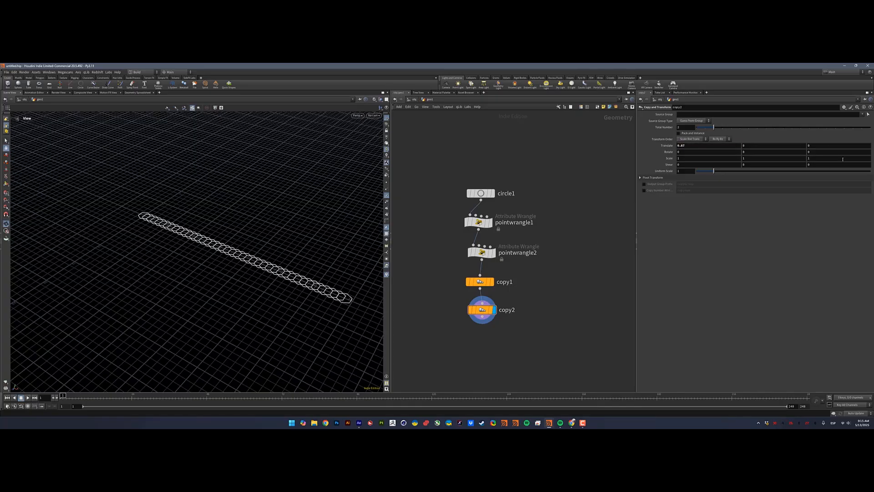
double_click(826, 145)
type("-1.51")
key("Return")
left_click_drag(288, 254, 287, 280, "alt")
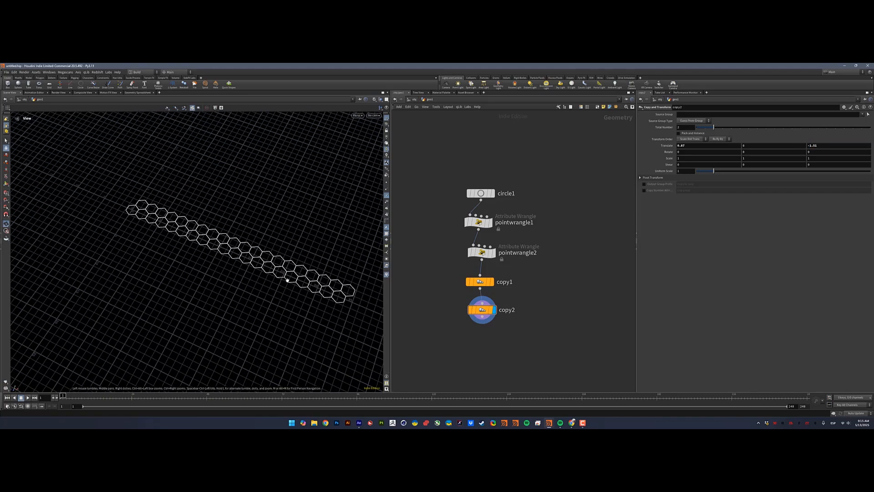
right_click_drag(287, 280, 206, 251, "alt")
middle_click_drag(206, 252, 200, 264, "alt")
right_click_drag(200, 264, 205, 254, "alt")
Append a third Copy and Transform node after the second one and display it
middle_click_drag(508, 326, 500, 303)
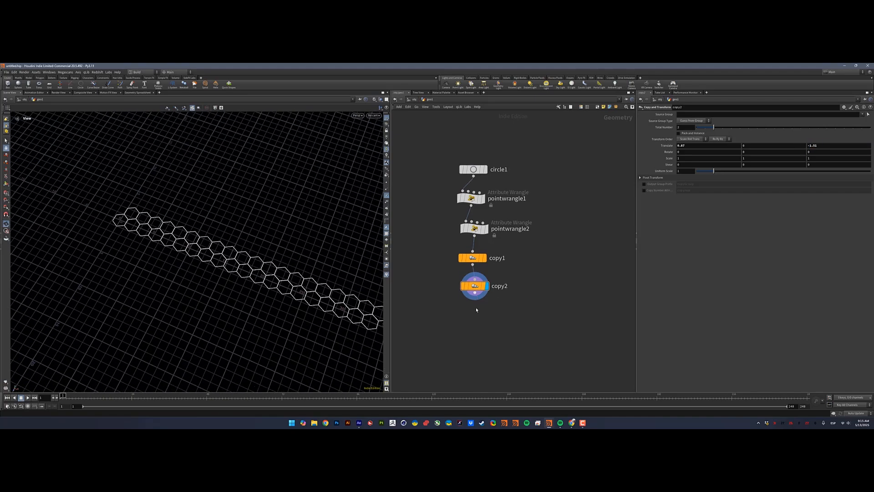
left_click(475, 293)
left_click(475, 310)
type("copy")
key("Return")
left_click(488, 314)
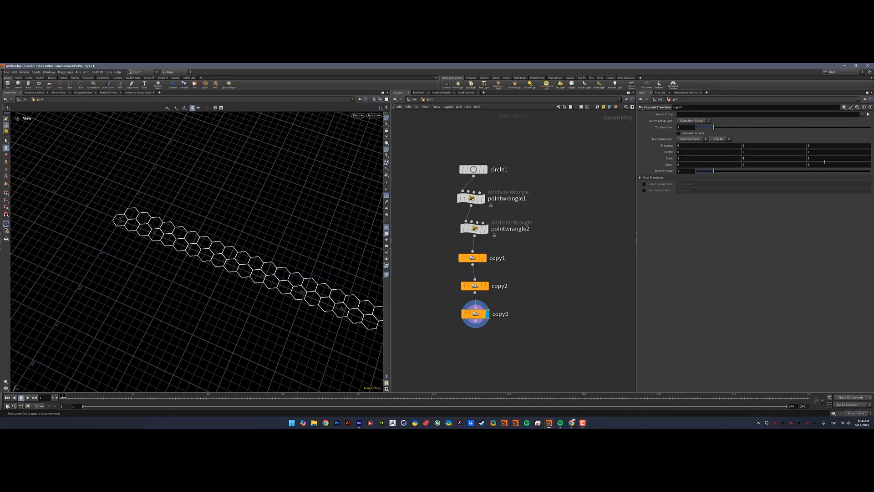
Set the third copy's Z translation to 3.02 and its total number to 7 to repeat the row pairs
left_click(809, 145)
type("3.02")
key("Return")
left_click_drag(682, 127, 657, 127)
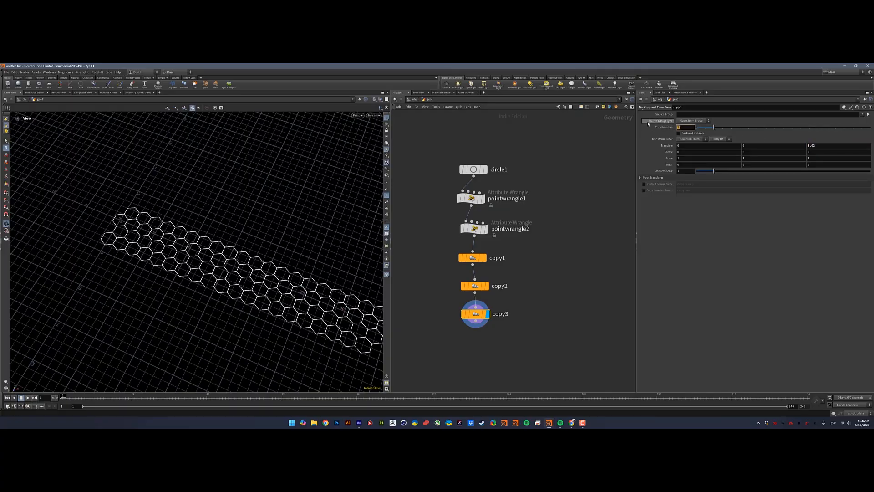
type("7")
key("Return")
right_click_drag(213, 283, 446, 285)
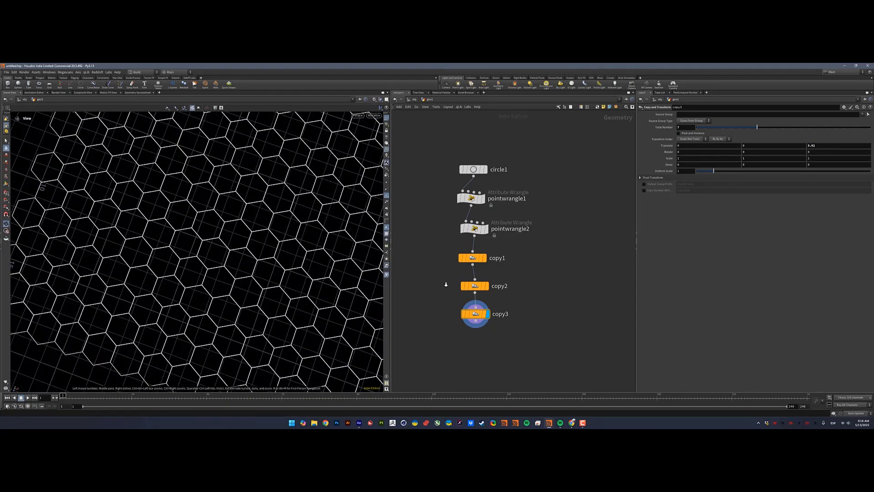
right_click_drag(255, 269, 338, 283)
right_click_drag(258, 294, 137, 248)
middle_click_drag(137, 248, 123, 185)
right_click(475, 321)
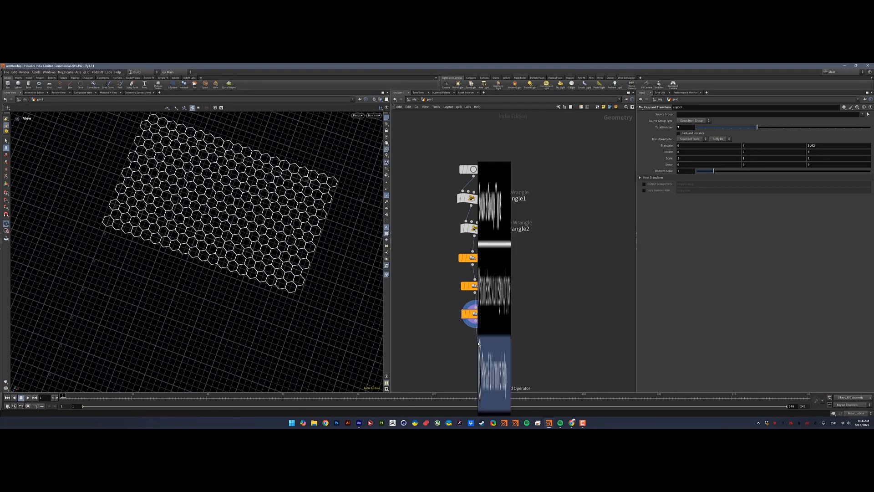
type("match")
key("Return")
left_click(478, 343)
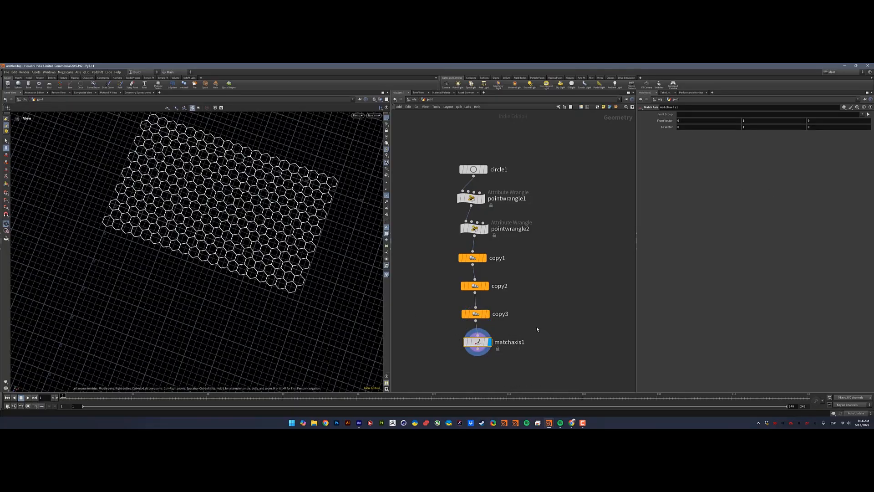
left_click_drag(524, 369, 446, 317)
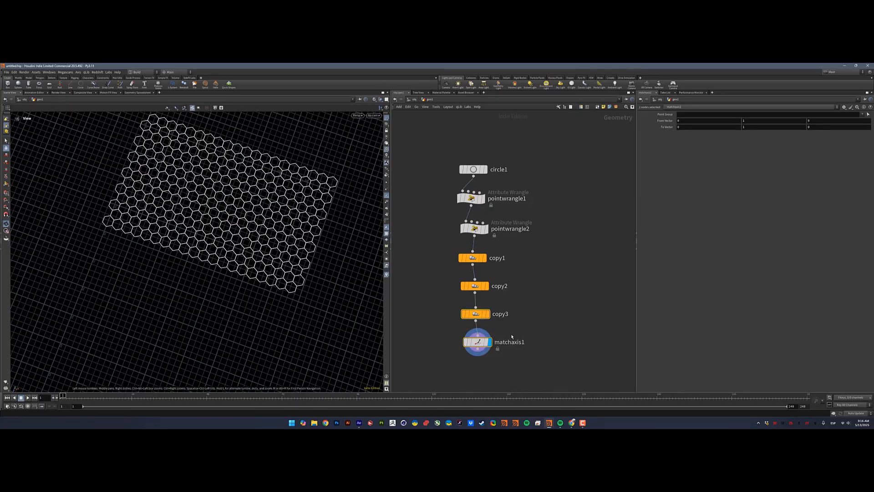
left_click(474, 340)
key("Delete")
key("Tab")
type("match a")
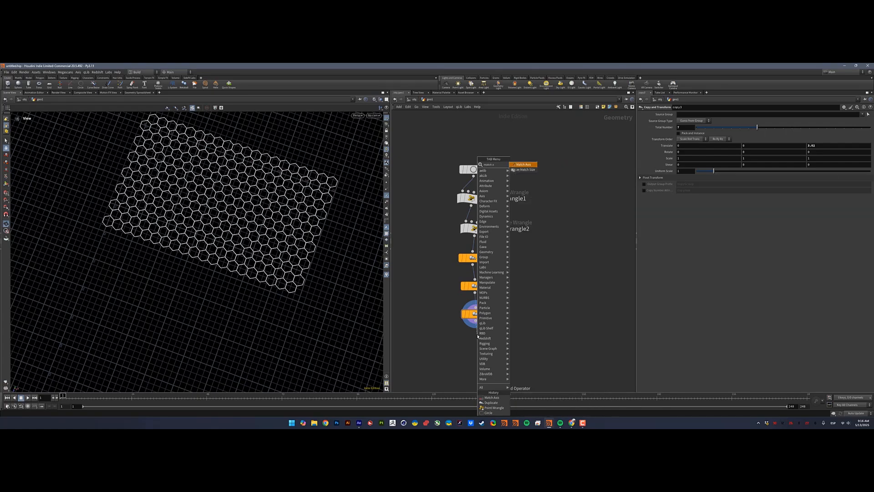
key("Return")
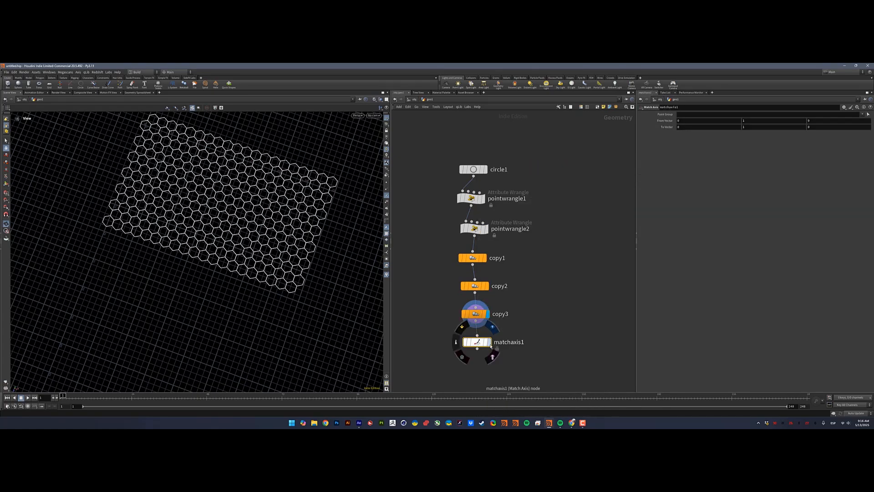
left_click(478, 342)
key("Delete")
Add a Match Size node after the third copy and display it to center the hexagon grid
key("Tab")
type("match s")
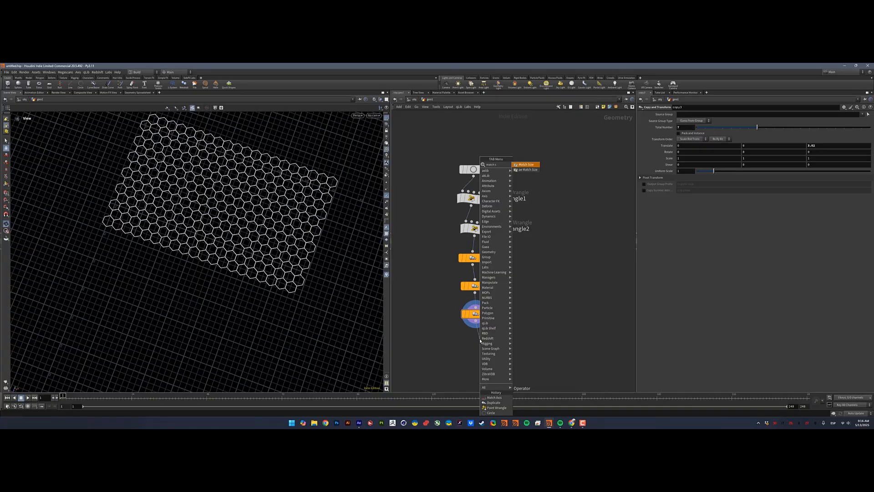
key("Escape")
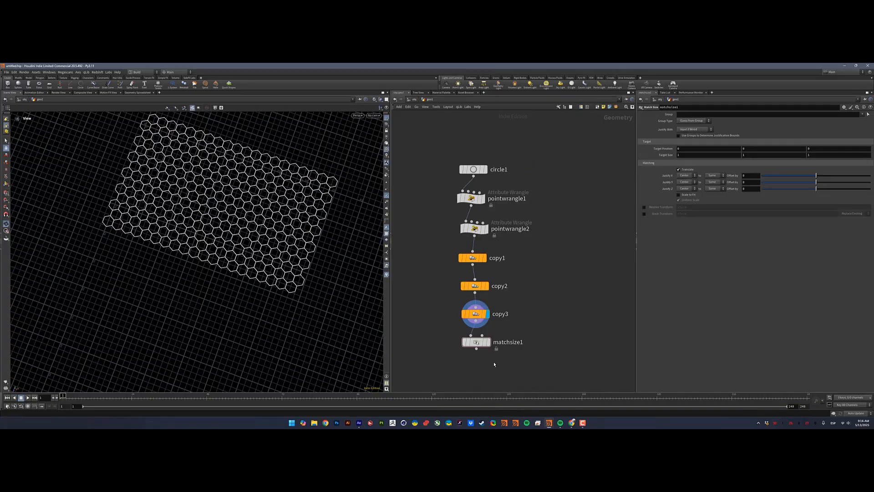
left_click(488, 342)
middle_click_drag(219, 217, 241, 335)
left_click_drag(242, 335, 218, 276)
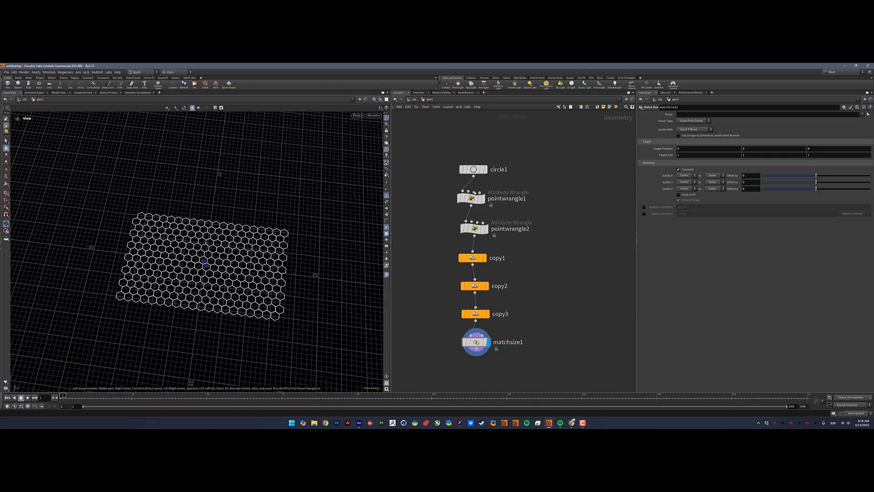
Go up to the object level and add a camera beside the geo1 node
left_click(417, 98)
key("Tab")
mouse_move(548, 227)
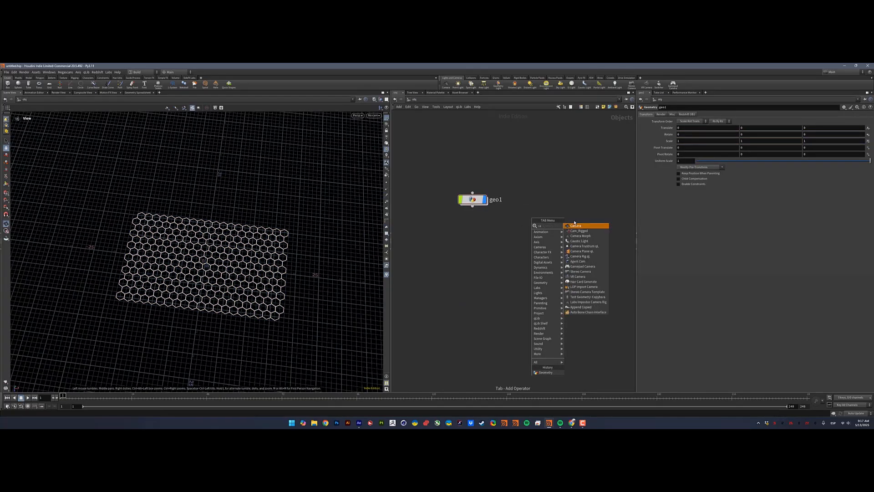
left_click(575, 225)
left_click(540, 199)
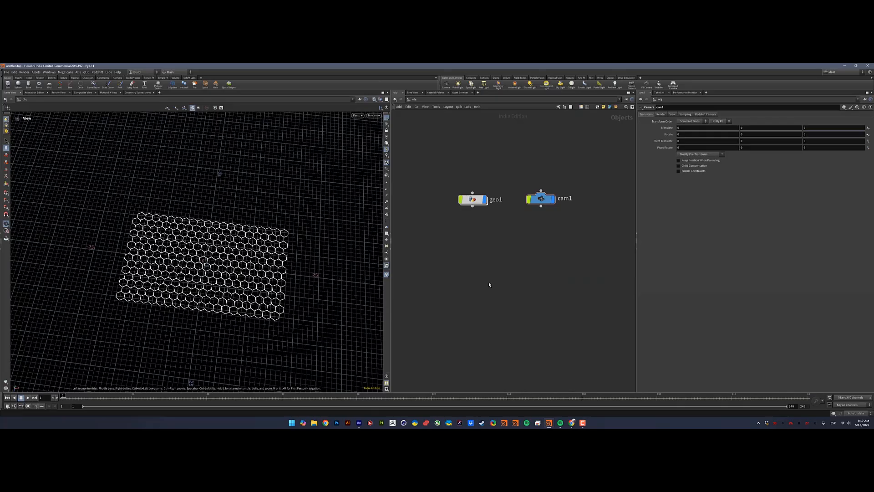
Set the camera's X rotation to -90 and Y translation to 90, and look through it in the viewport
type("90")
key("Return")
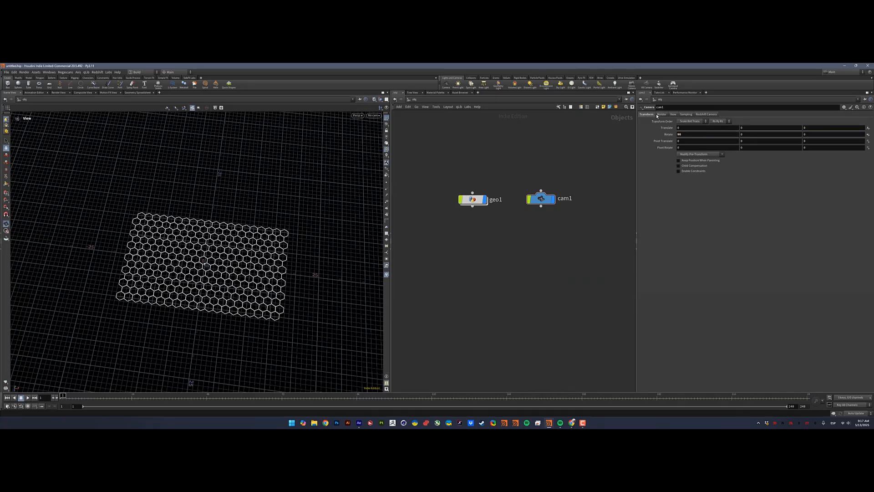
left_click(698, 133)
type("-90")
key("Return")
left_click(753, 128)
key("Return")
left_click(375, 115)
left_click(378, 140)
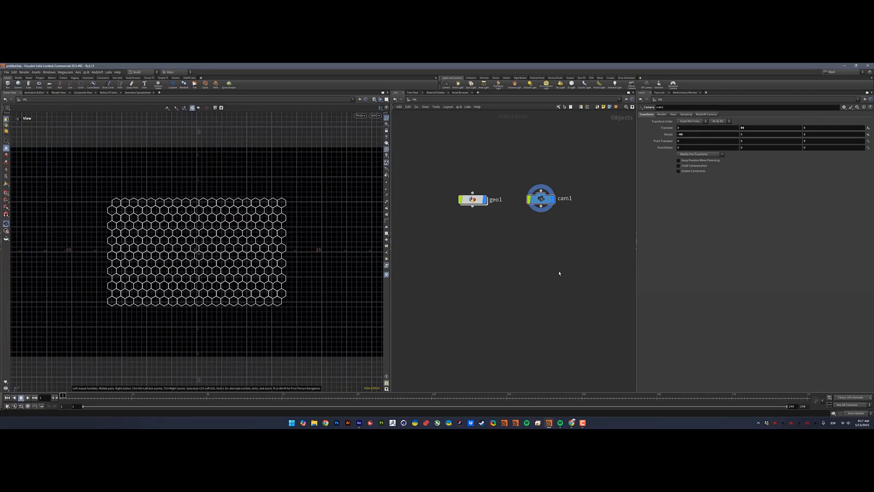
Lower the camera's Y translation until the hexagons fill the frame, and hide the viewport's reference grid
left_click(674, 115)
left_click(647, 115)
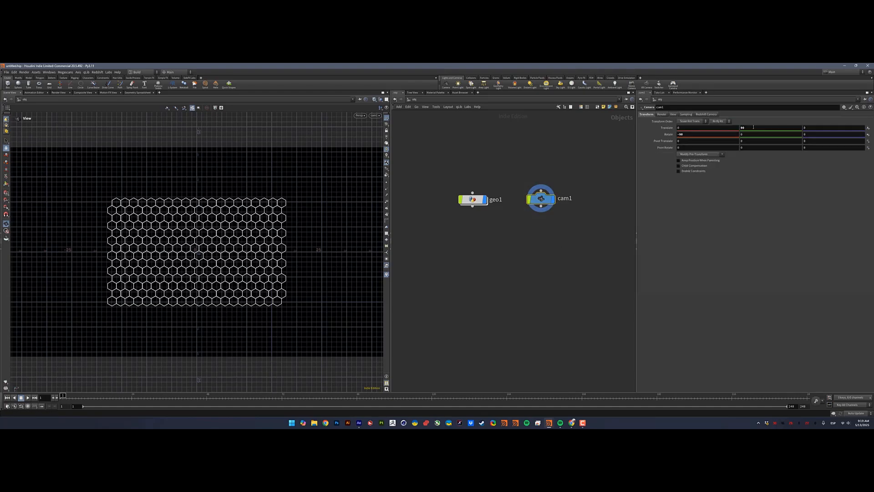
middle_click_drag(753, 127, 657, 113)
left_click(386, 118)
Enter the geo1 network and lay out all of its nodes in a tidy column
double_click(473, 201)
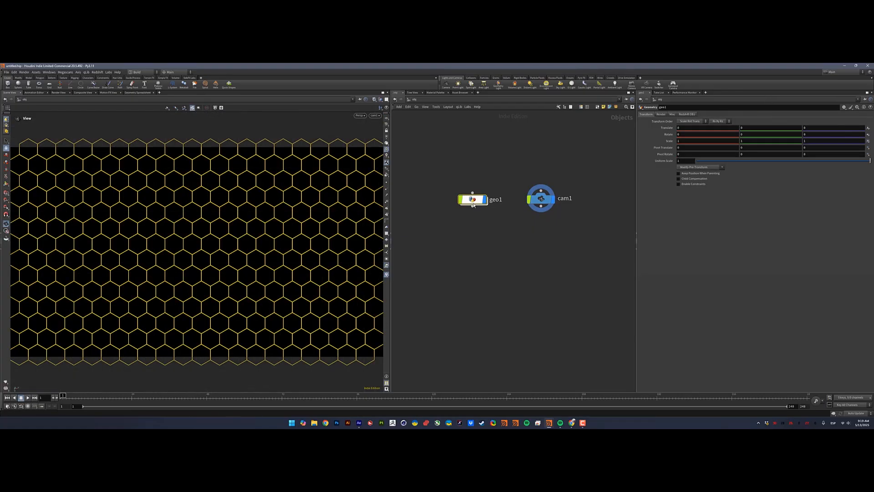
left_click_drag(450, 168, 531, 367)
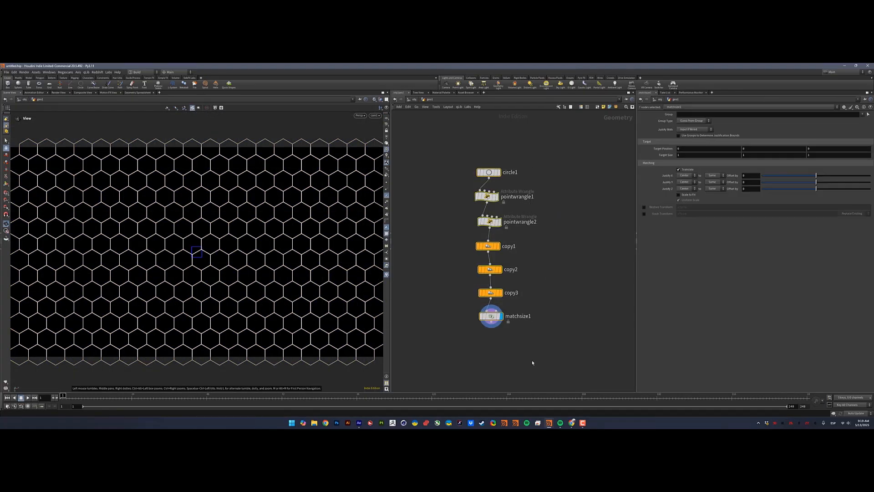
key("l")
Enclose all the nodes in a network box titled Hexa Grid
left_click_drag(560, 336, 456, 148)
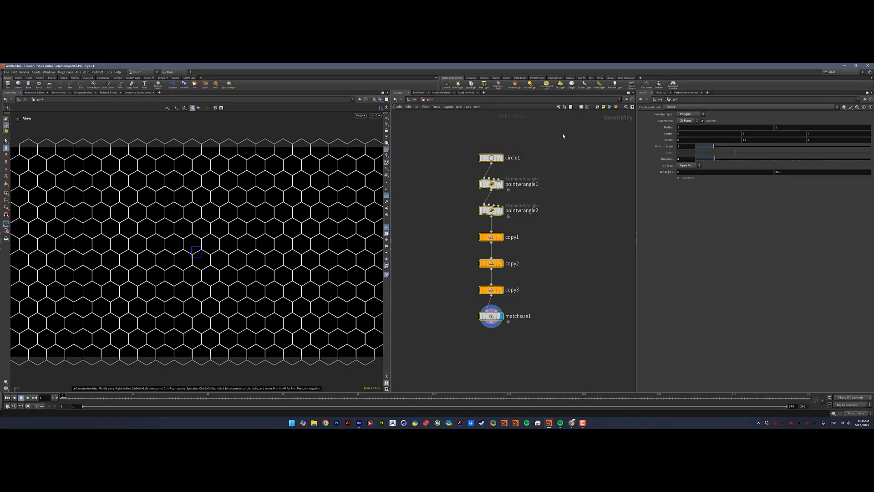
left_click(598, 107)
double_click(510, 147)
type("Hexa Grid")
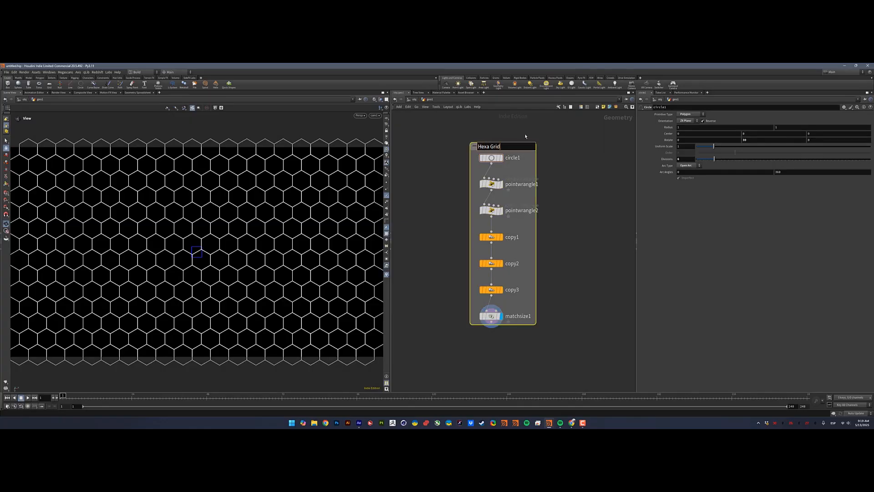
left_click(556, 210)
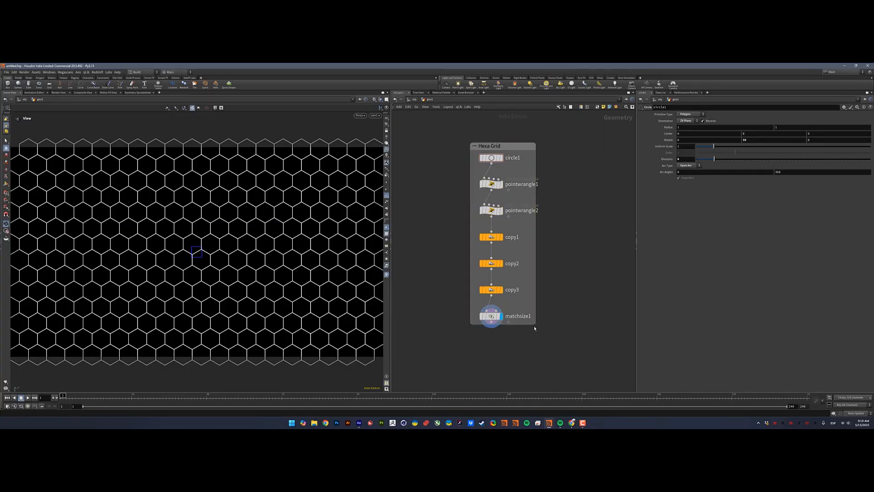
Enlarge the Hexa Grid network box to leave a margin around its nodes
left_click_drag(535, 324, 543, 334)
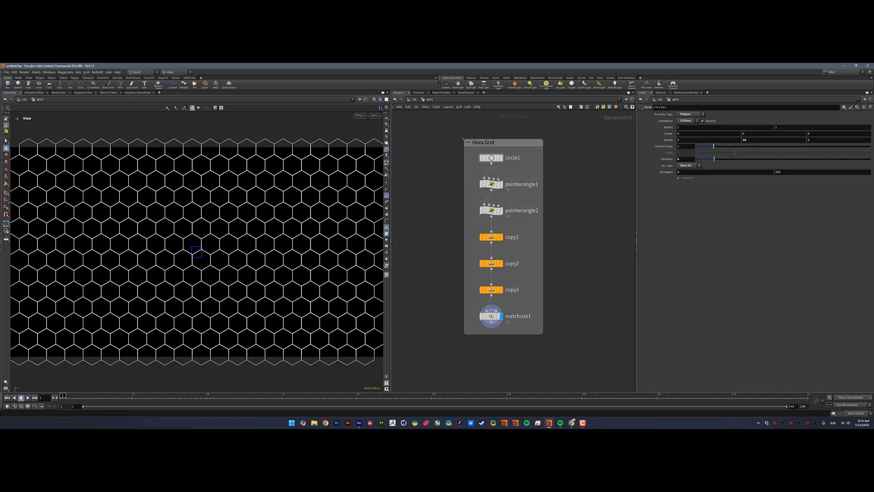
scroll(599, 232, "down", 2)
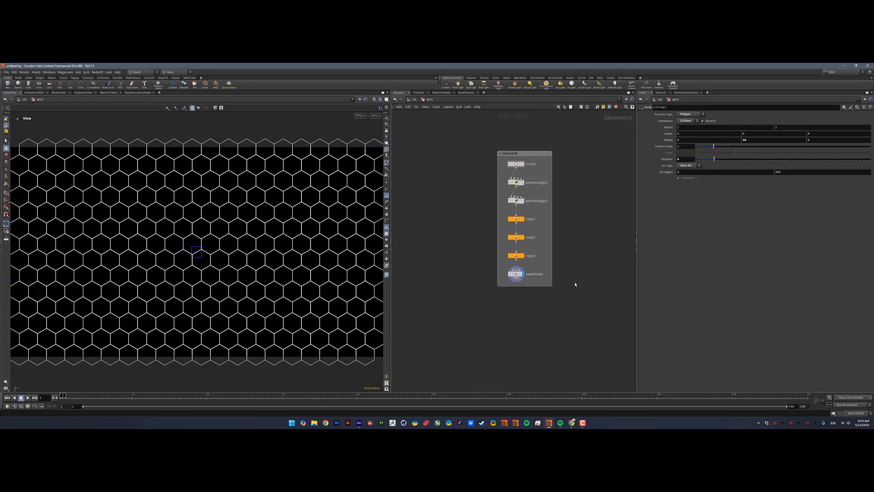
middle_click_drag(533, 302, 542, 288)
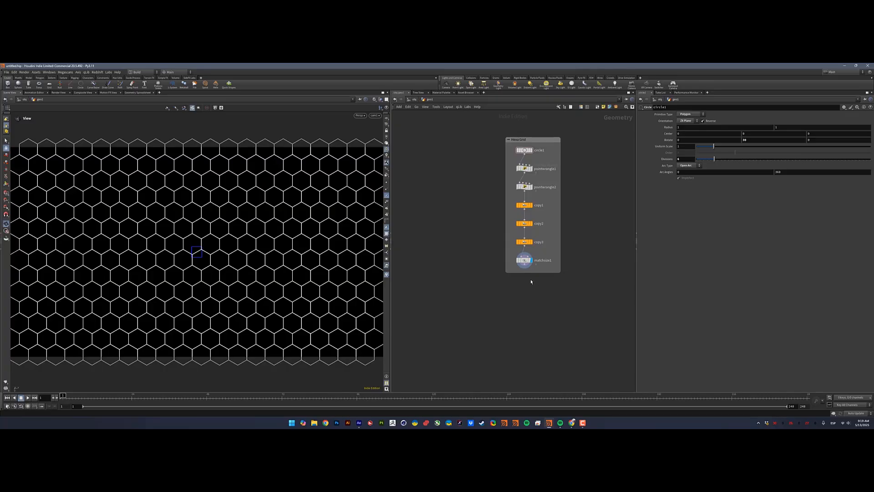
Branch a Blast node off the Match Size node, isolating a single hexagon near the grid's center by deleting everything non-selected
left_click(525, 269)
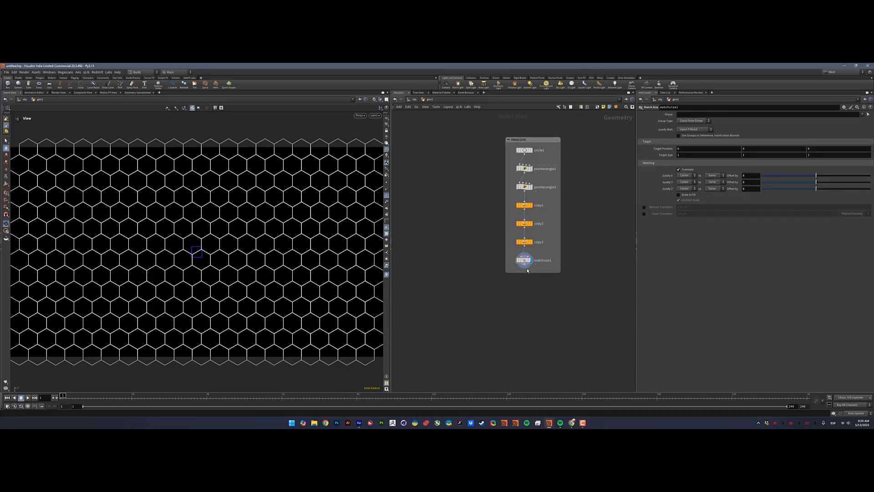
key("Tab")
type("bl")
key("Return")
left_click(570, 292)
left_click(692, 115)
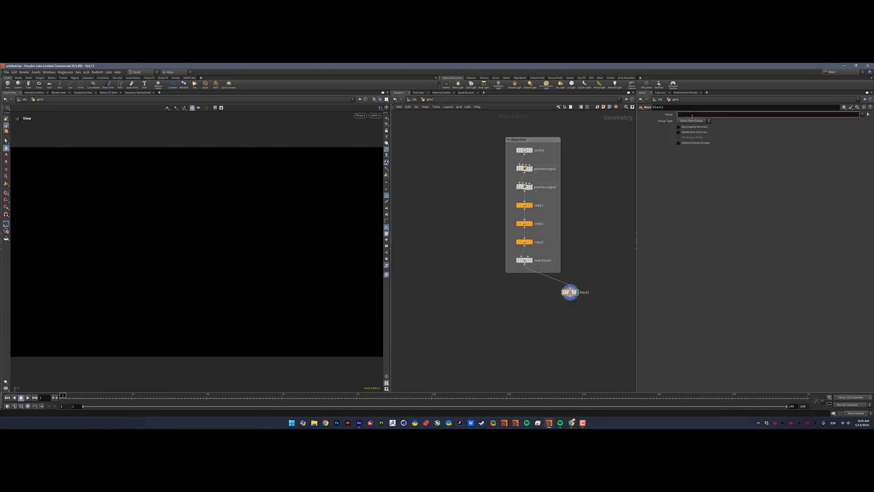
key("Return")
left_click(694, 133)
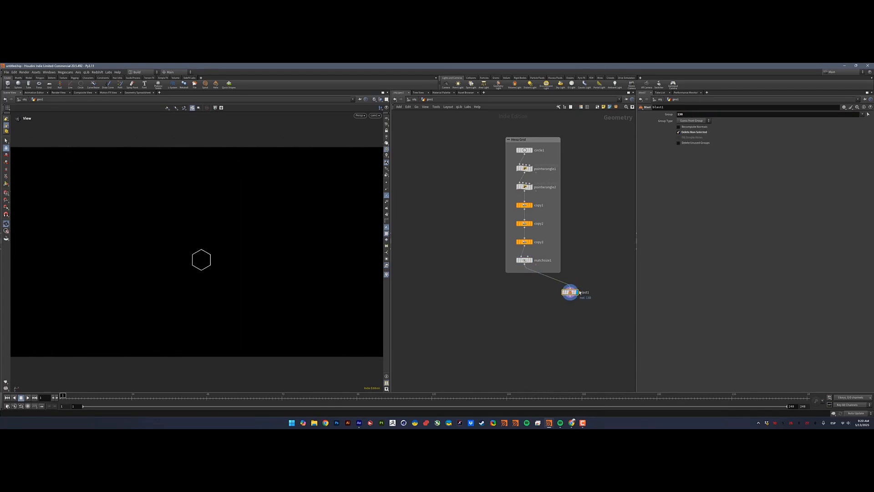
Add a Color node after the Blast and set its color to pure red (1, 0, 0)
left_click_drag(572, 297, 570, 286)
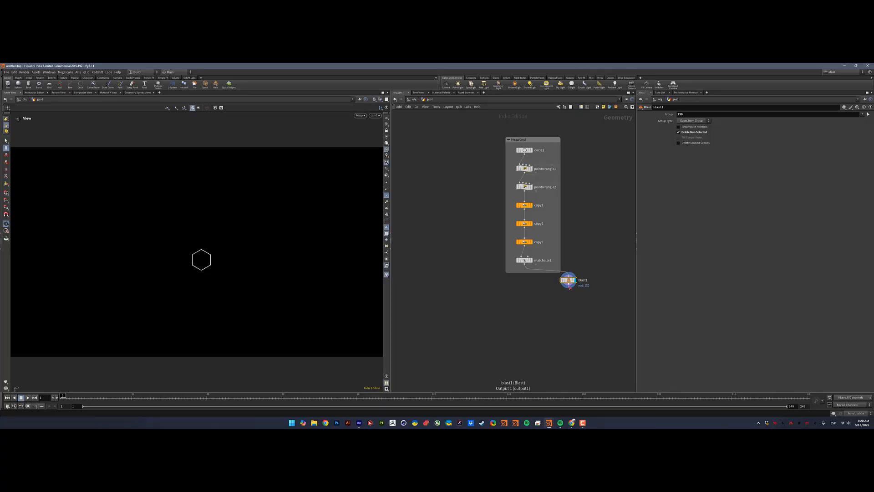
left_click(569, 287)
key("Tab")
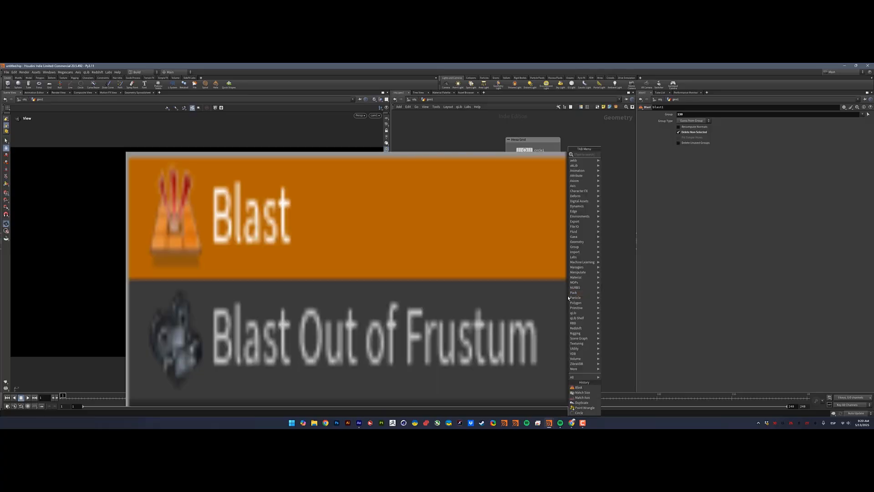
type("color")
key("Return")
left_click(569, 297)
left_click(573, 296)
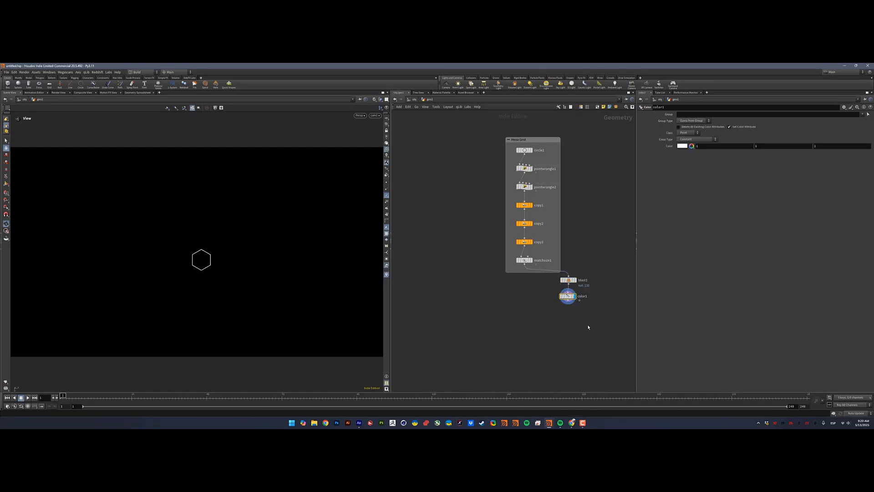
left_click(691, 145)
left_click(664, 108)
left_click(755, 92)
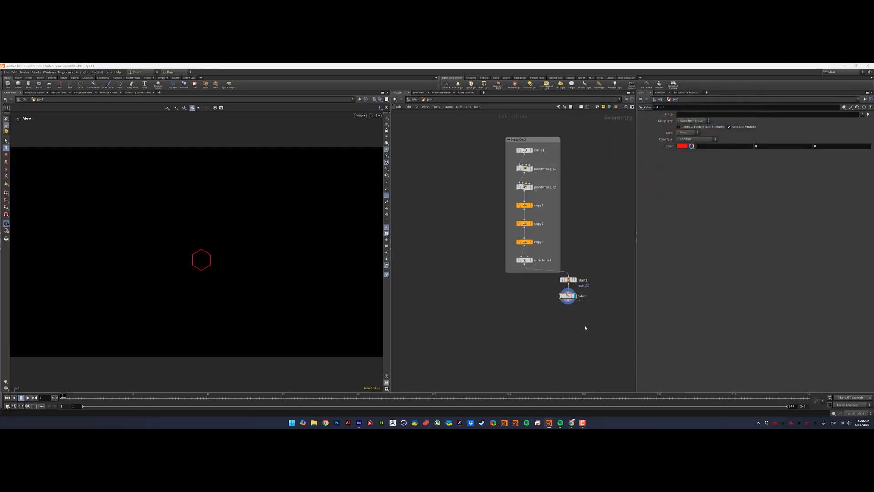
Duplicate the Color node onto a separate branch from the Match Size node and set its color to pure blue (0, 0, 1)
key("ctrl+c")
key("ctrl+v")
left_click_drag(492, 289, 490, 293)
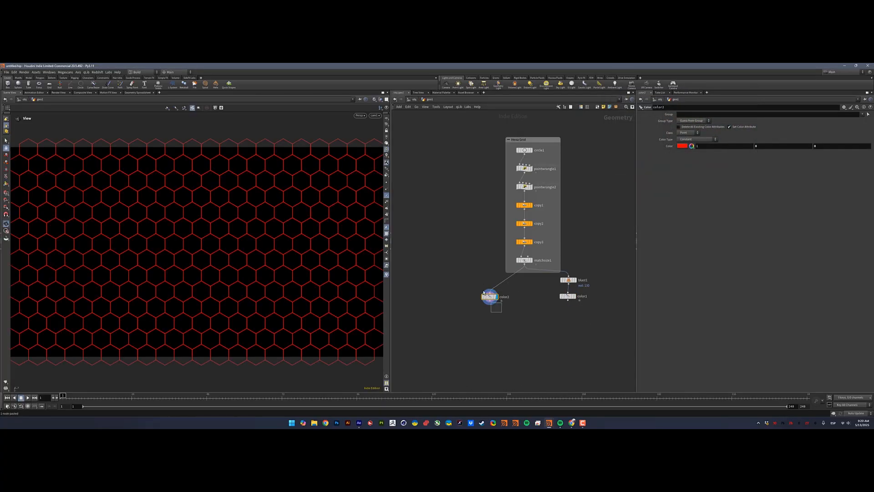
left_click(692, 146)
left_click(728, 108)
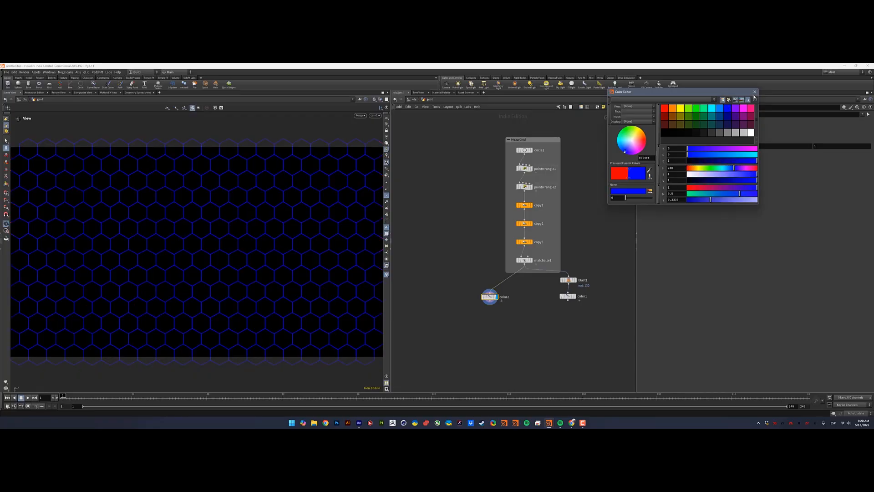
left_click(755, 92)
left_click_drag(486, 283, 487, 282)
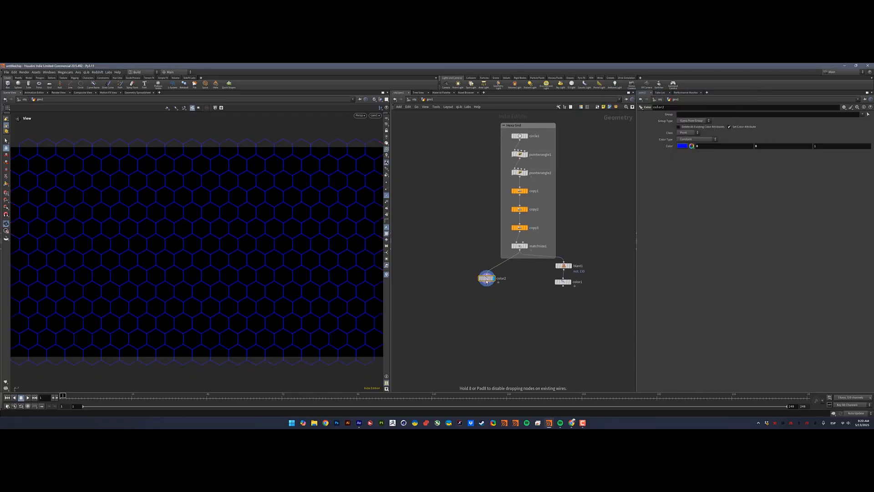
Add a Transform node after the red Color node and display it
left_click(563, 286)
left_click(564, 300)
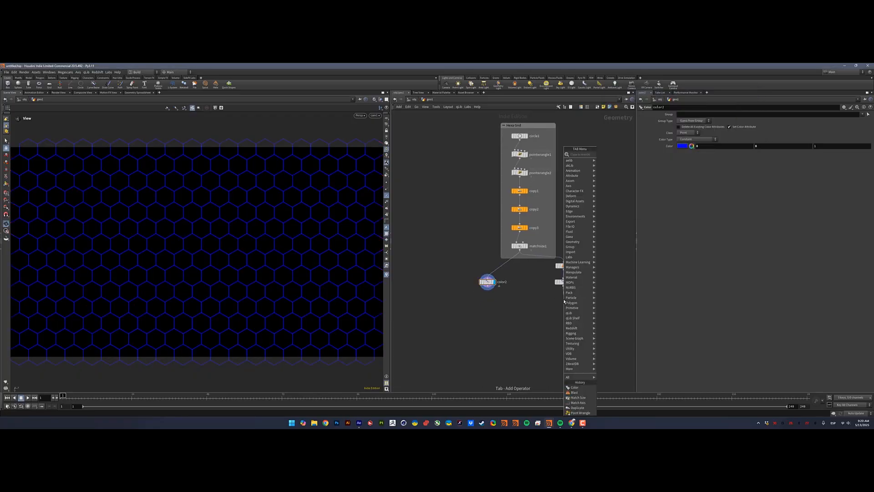
type("trans")
key("Return")
left_click(570, 299)
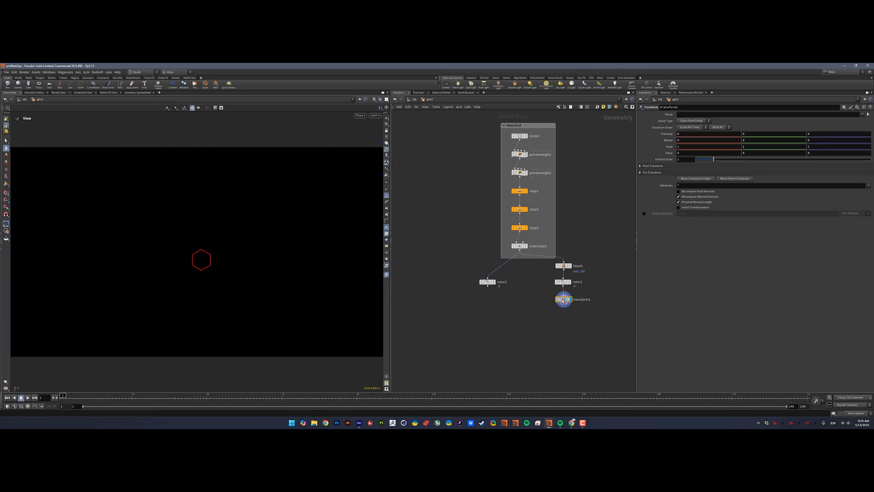
left_click(585, 423)
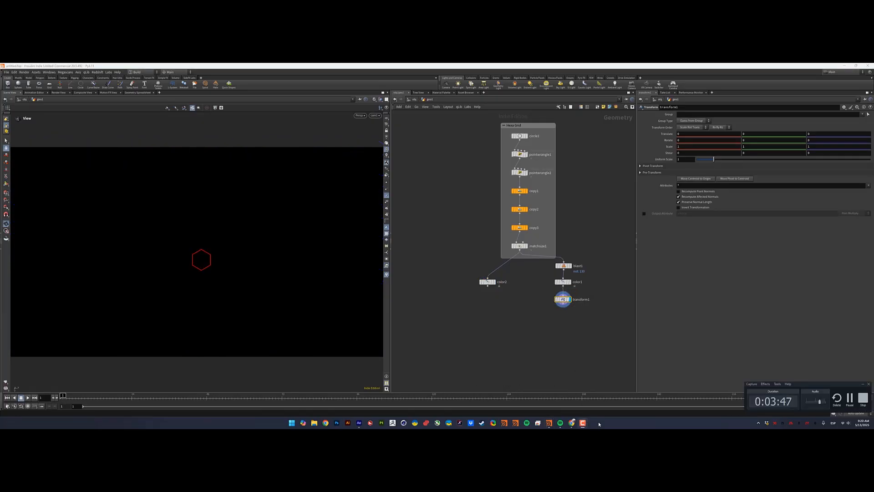
left_click(852, 400)
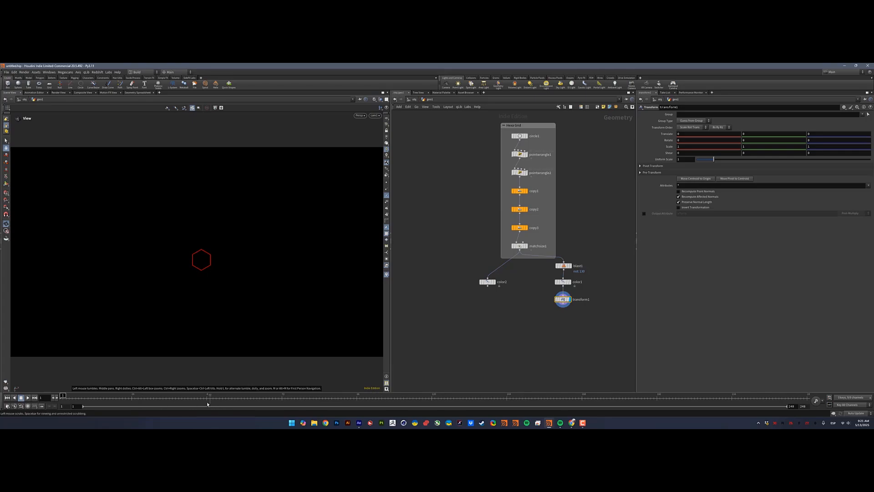
Keyframe the Transform's uniform scale at 30 on frame 70, with the hexagon's centroid moved to the origin
left_click(276, 400)
left_click(684, 158)
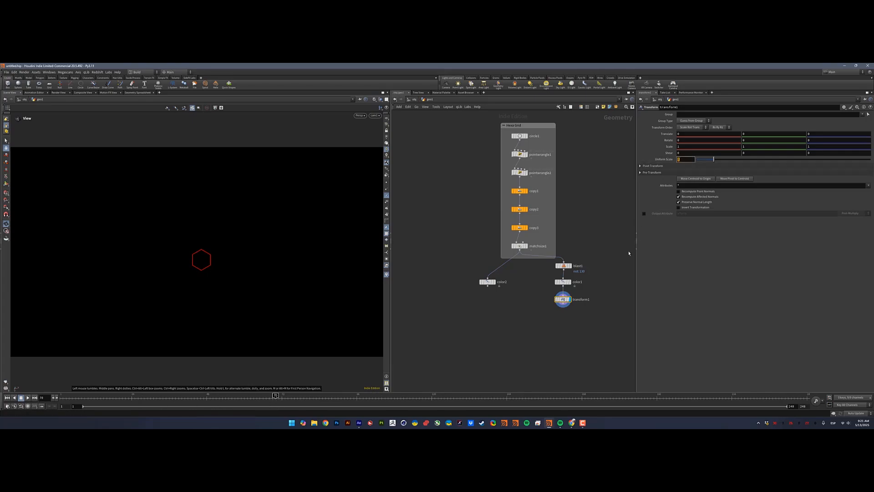
left_click(573, 340)
left_click_drag(660, 159, 671, 160)
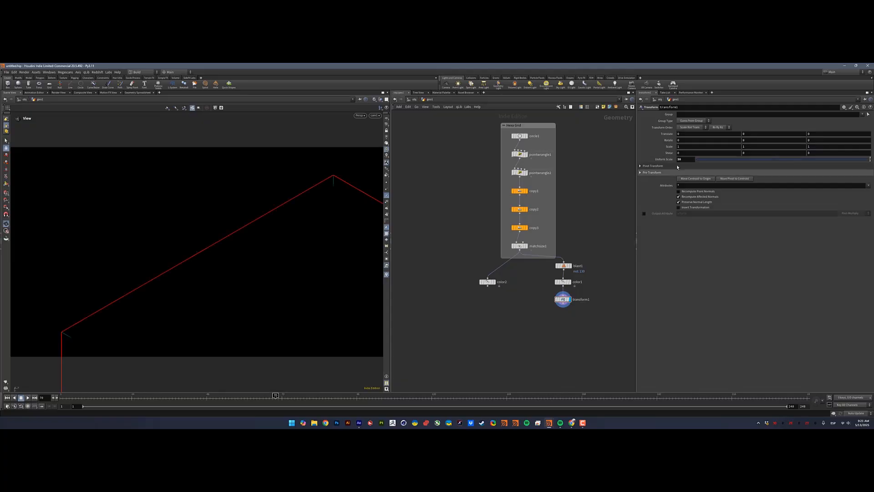
left_click(695, 178)
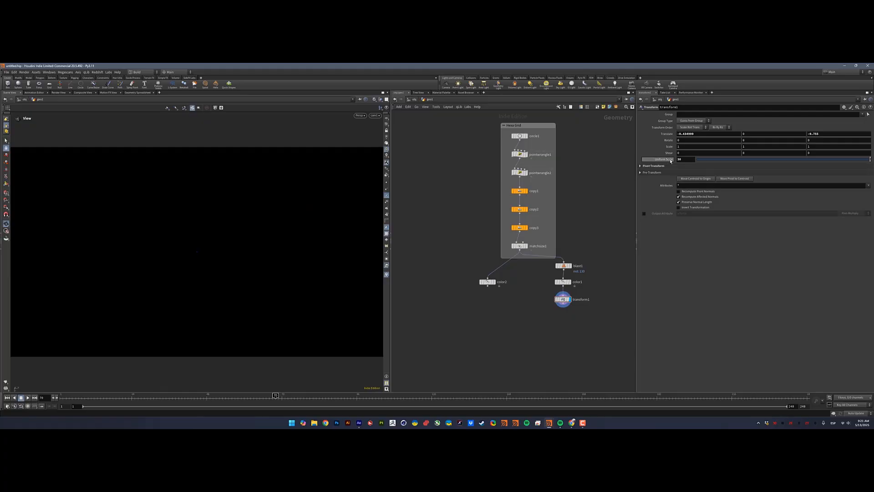
left_click(660, 159, "alt")
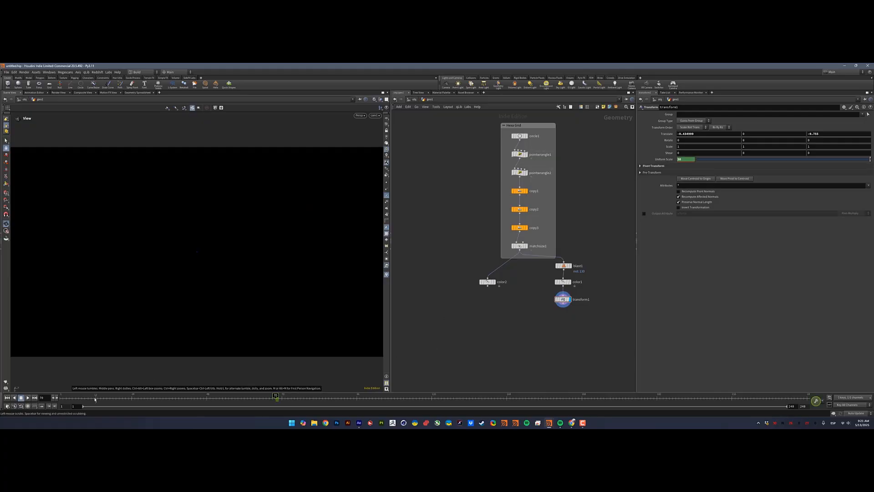
Keyframe the Transform's uniform scale at 0 on frame 1 and play back the growing hexagon
left_click_drag(71, 398, 62, 398)
left_click_drag(684, 160, 671, 159)
type("0")
key("Return")
left_click(671, 159, "alt")
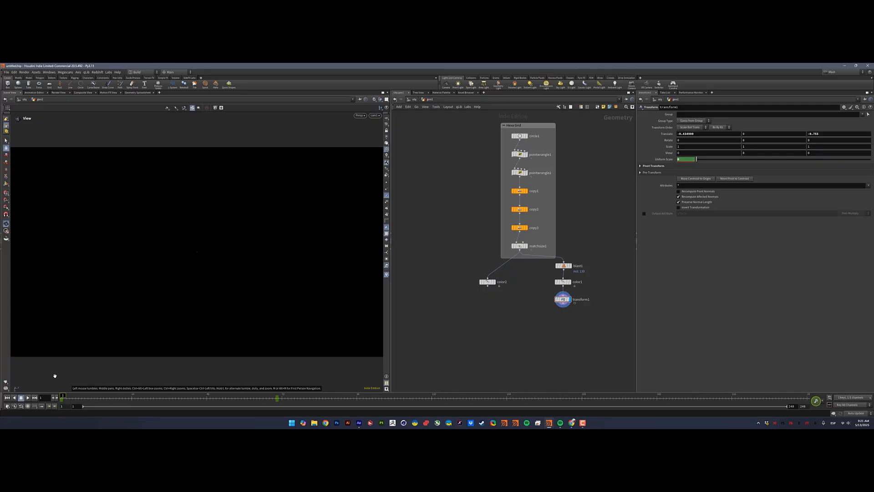
left_click(27, 397)
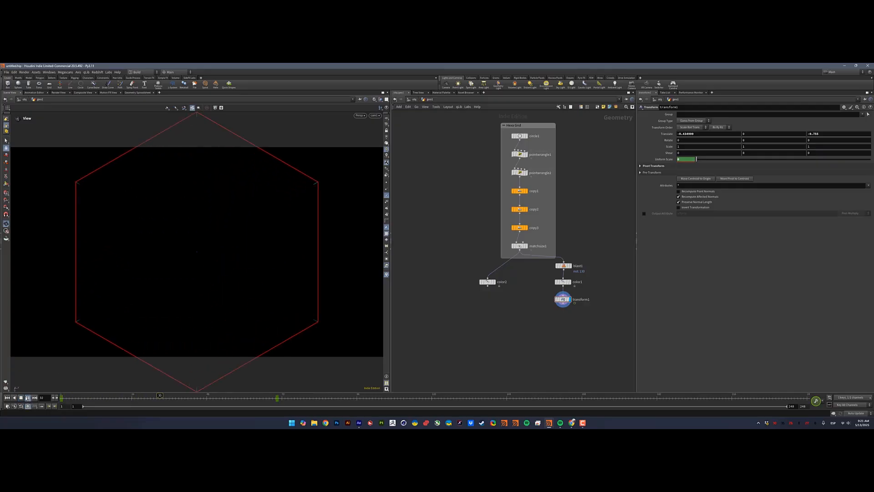
left_click(14, 398)
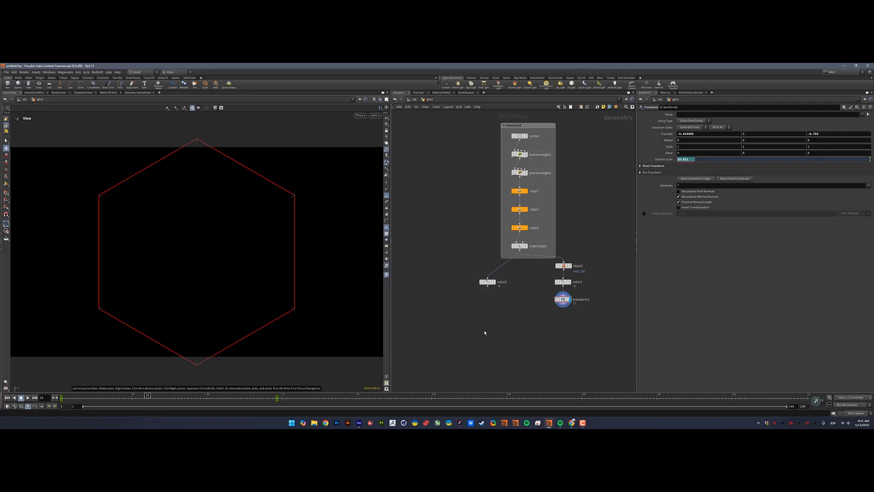
Add an Attribute Transfer node, wire the blue Color and the Transform branches into it, and display it
key("Tab")
type("at tr")
key("Return")
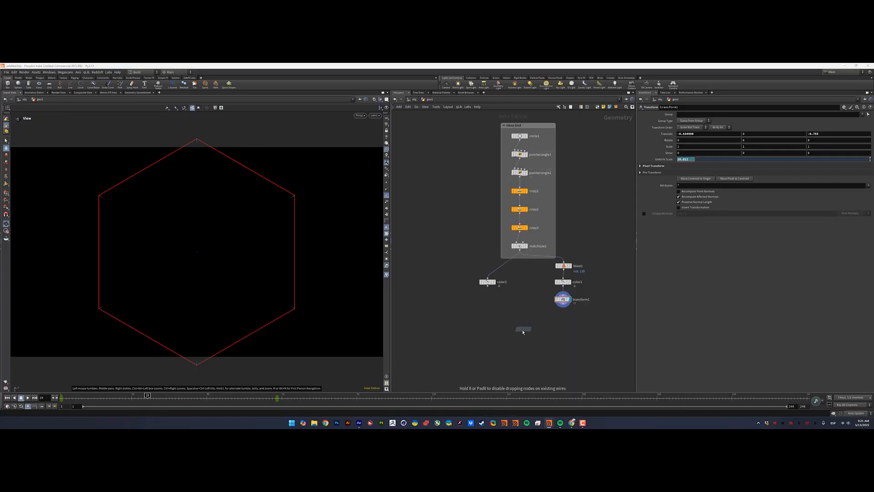
left_click(525, 325)
left_click(495, 275)
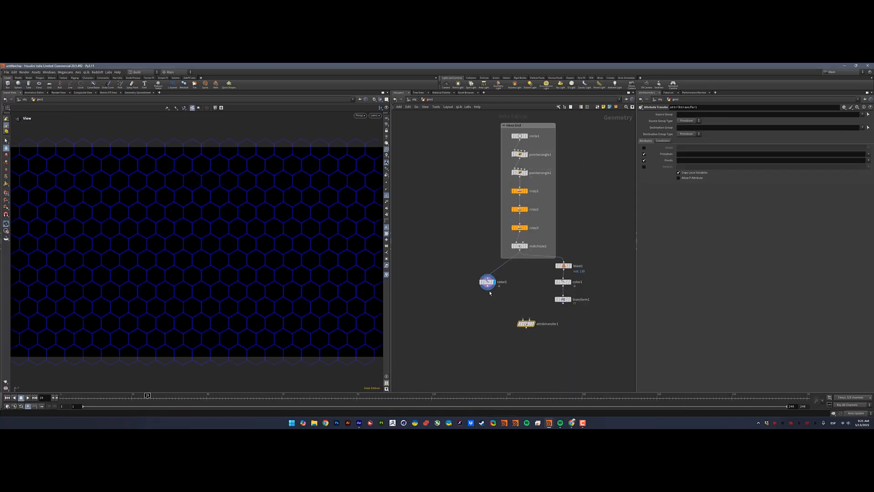
left_click_drag(489, 290, 528, 319)
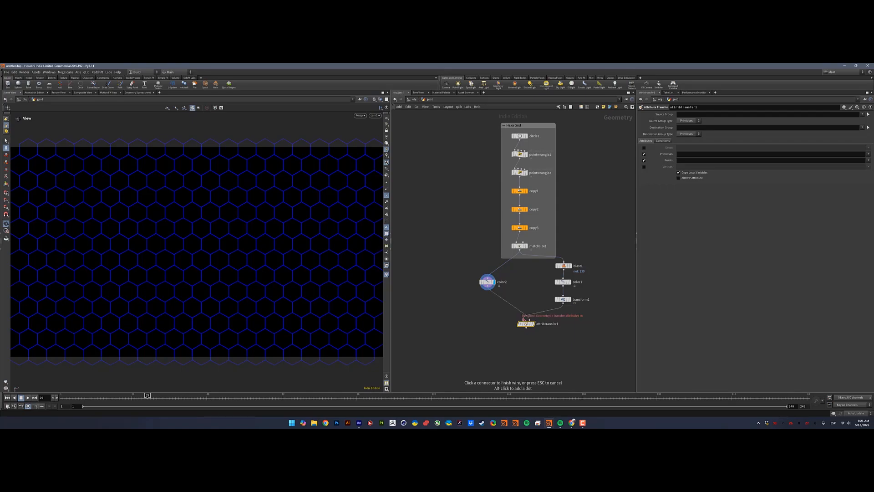
left_click(532, 324)
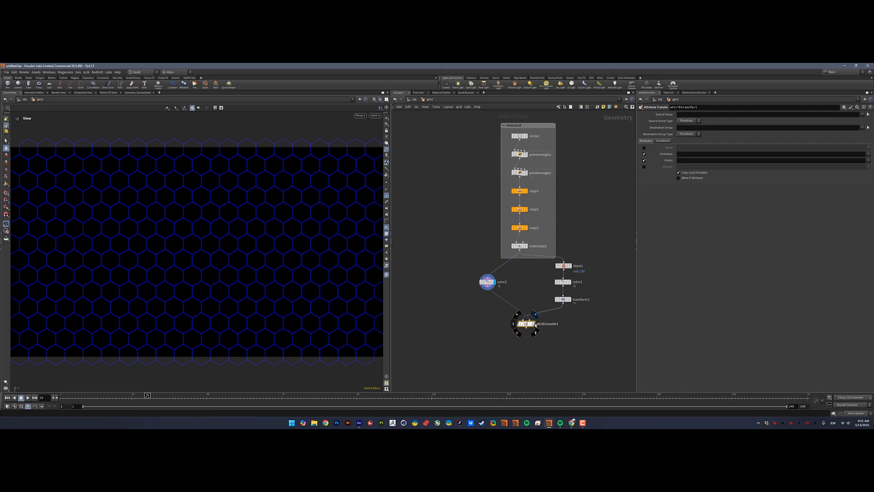
Transfer only the point attribute Cd, swap the Attribute Transfer's two inputs, and play the result from frame 1
left_click(869, 160)
left_click(862, 168)
left_click(643, 153)
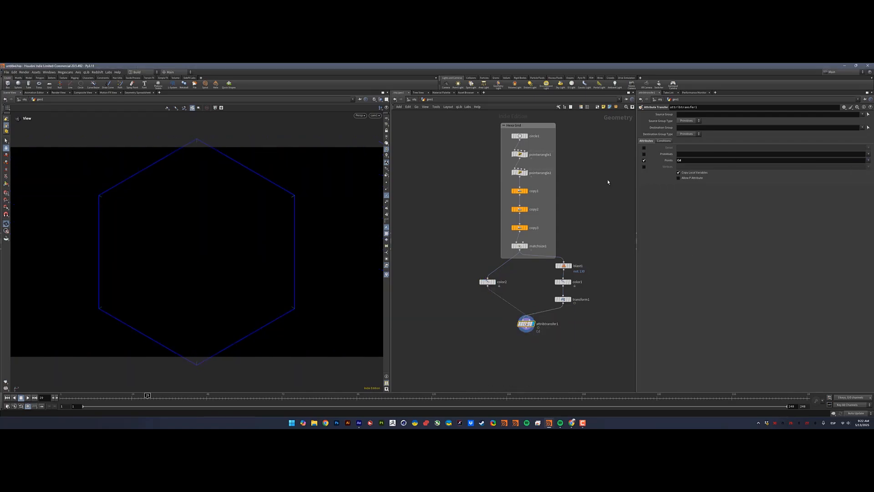
key("shift+r")
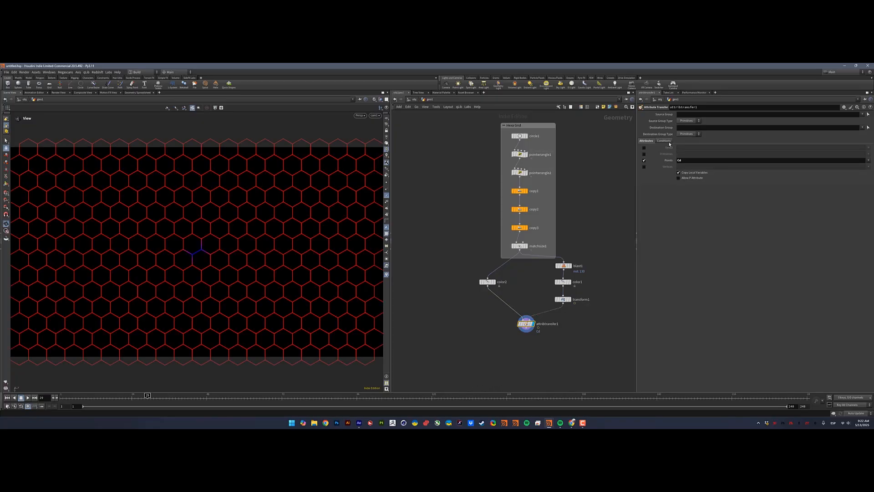
left_click_drag(145, 396, 63, 395)
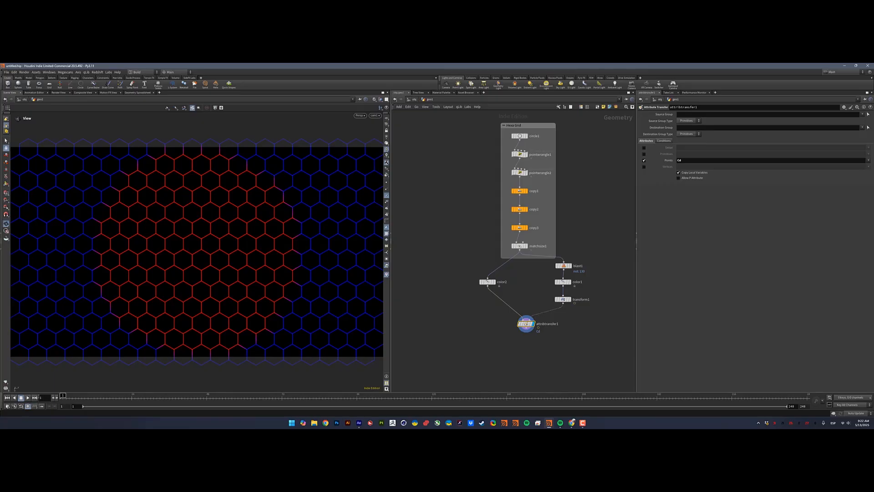
left_click(28, 398)
key("ctrl+Up")
Keyframe the Attribute Transfer's distance threshold at 0 on frame 1
left_click(667, 141)
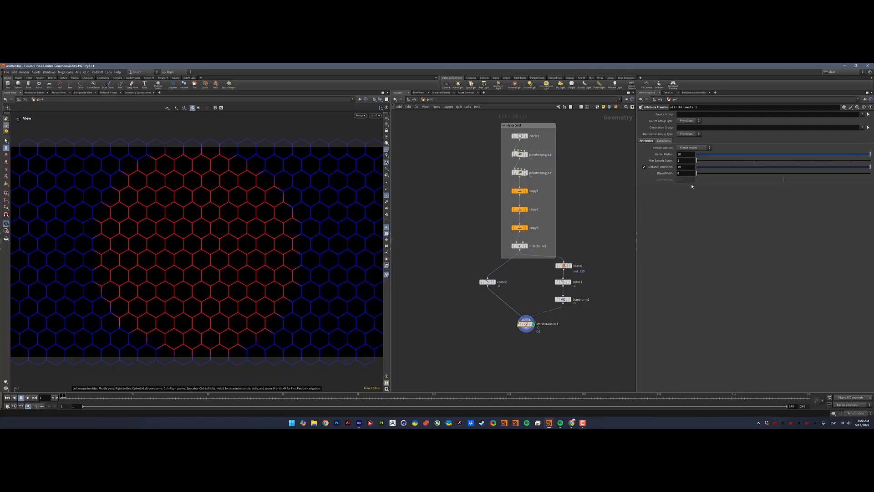
type("0")
key("Return")
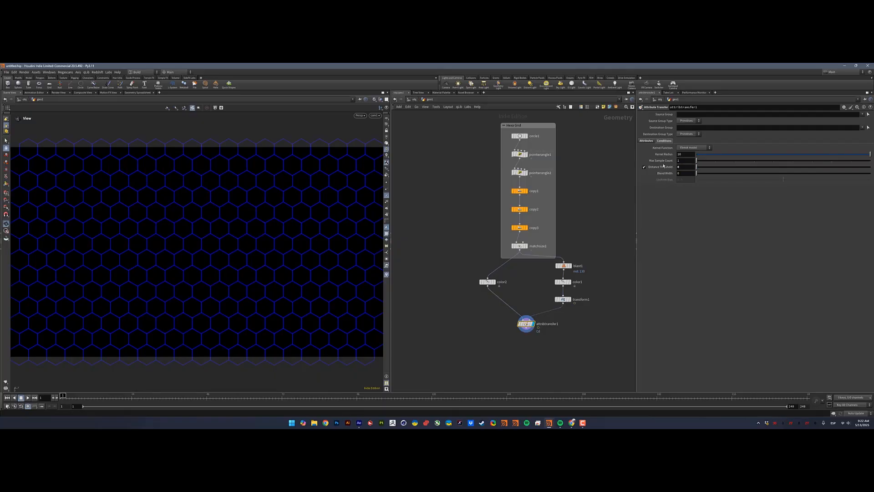
left_click(660, 167, "alt")
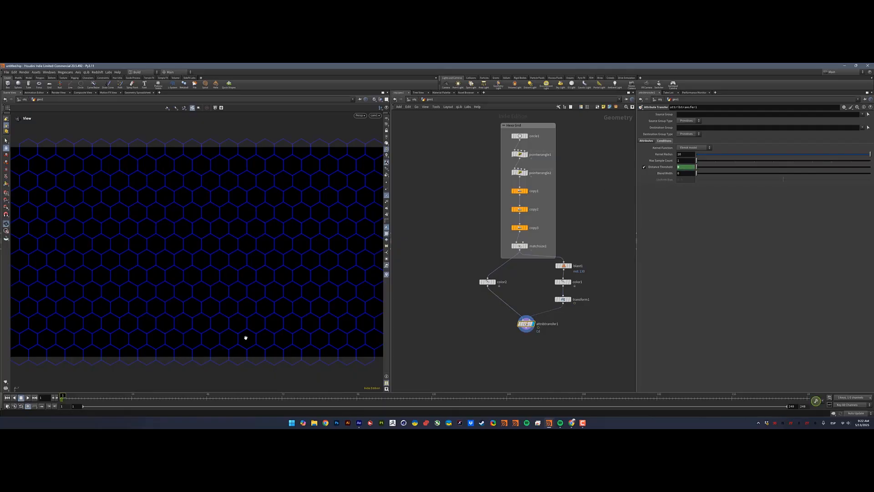
Keyframe the Attribute Transfer's distance threshold at 4.5 on frame 45
left_click(197, 400)
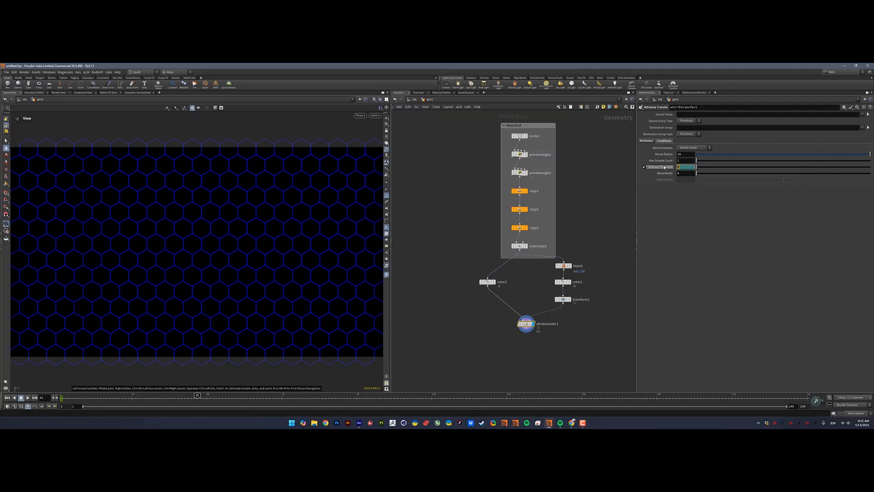
type("4.5")
key("Return")
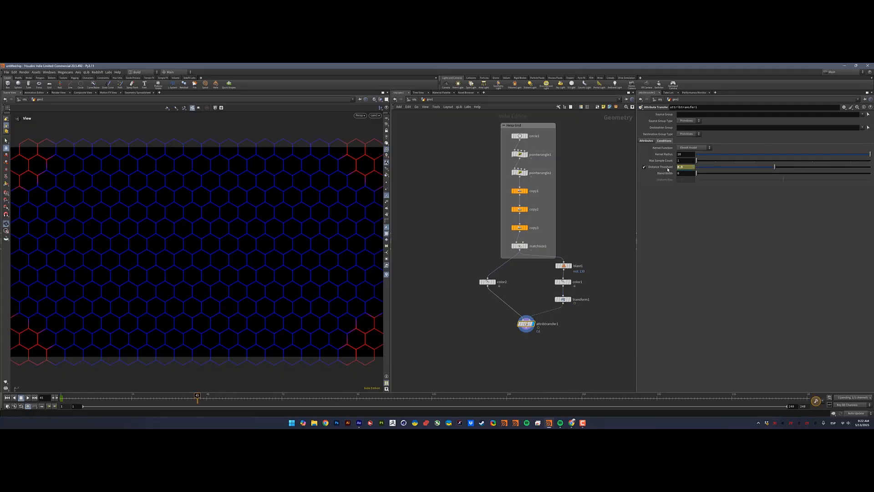
left_click(668, 169, "alt")
Set the Attribute Transfer's blend width to 4.5 and play back the color spread from frame 1
double_click(680, 173)
type("4.5")
key("Return")
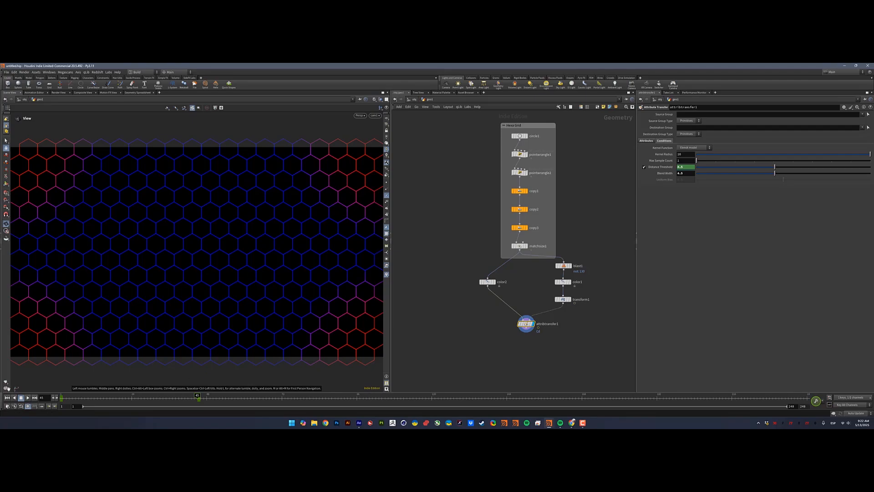
left_click(6, 398)
left_click(27, 397)
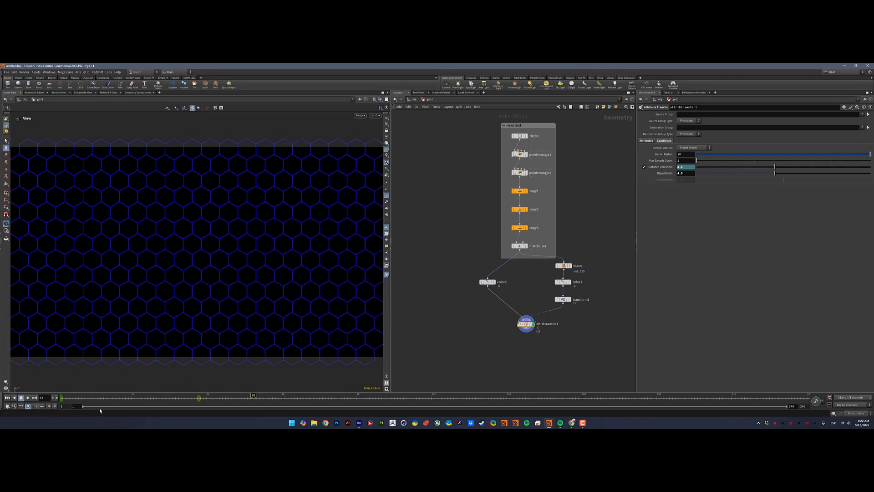
Add an Attribute Promote node below the Attribute Transfer, connect it and display it
left_click(534, 351)
key("Tab")
type("at pro")
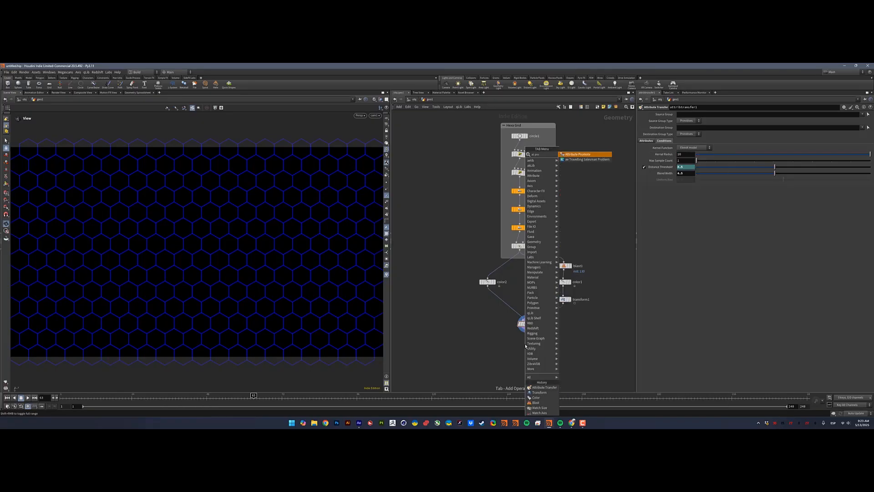
key("Return")
left_click(526, 345)
left_click(532, 345)
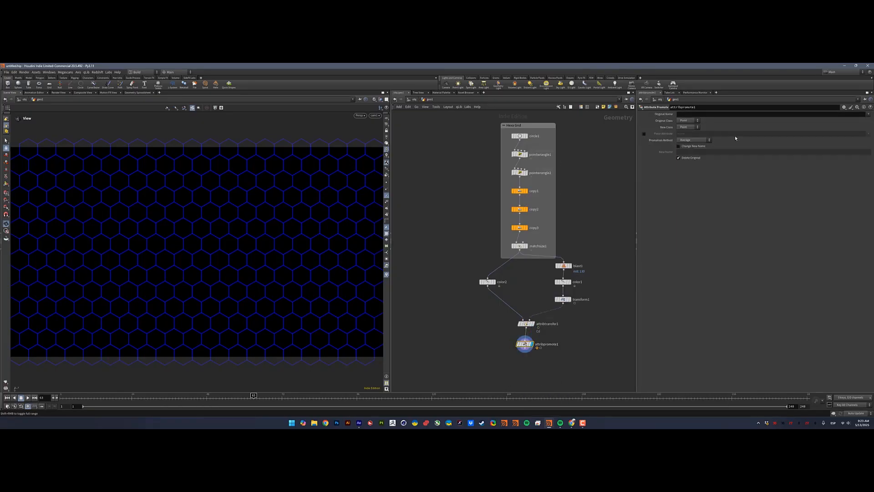
Promote Cd from point to primitive with the Average method and check the colors on earlier frames, around frame 27
type("Cd")
left_click(688, 127)
left_click(686, 140)
left_click_drag(191, 396, 147, 396)
left_click_drag(562, 354, 515, 343)
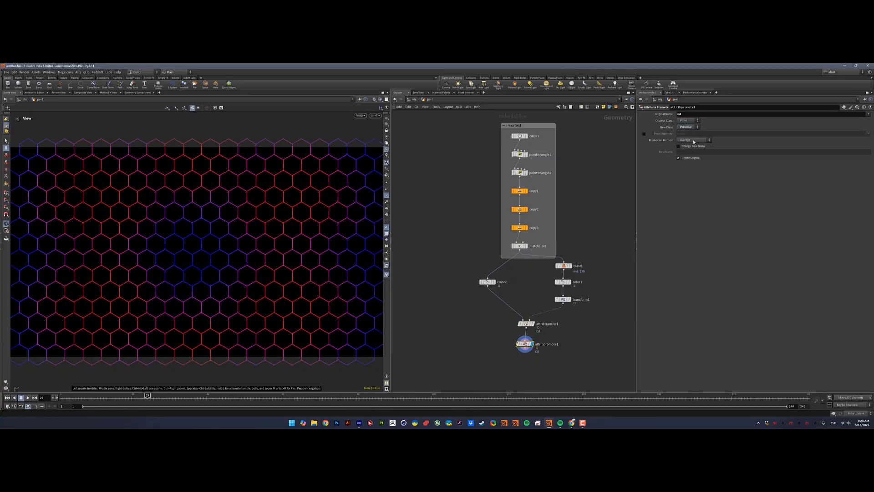
mouse_move(141, 395)
left_mouse_down()
mouse_move(186, 396)
mouse_move(141, 396)
left_mouse_up()
Add a Delete node after the Attribute Promote and display it
middle_click_drag(531, 352, 521, 333)
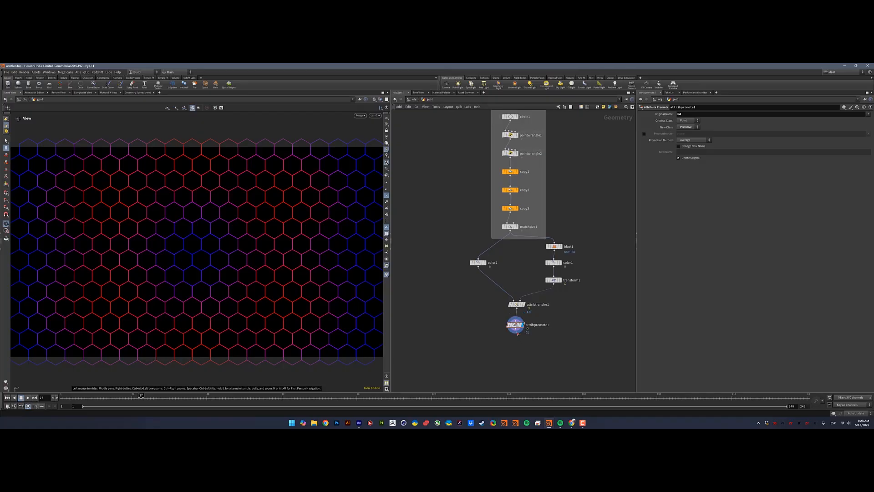
key("Tab")
type("d")
key("Return")
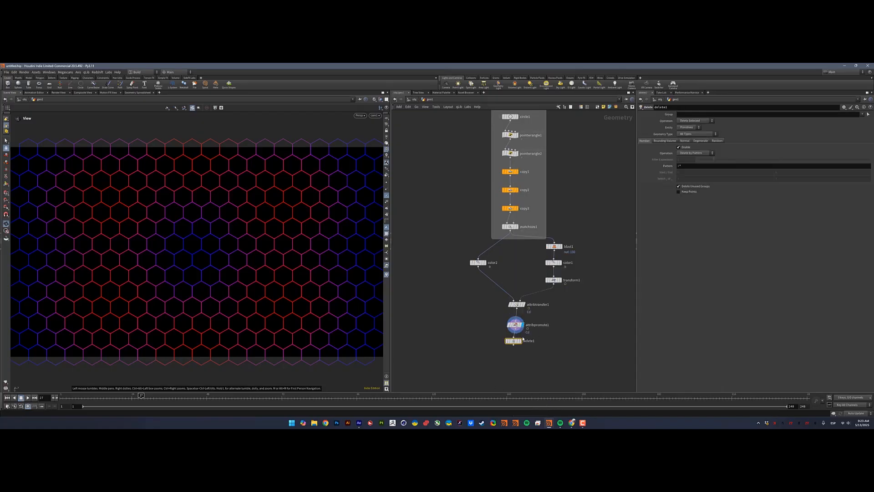
left_click(513, 340)
left_click(694, 153)
left_click(692, 166)
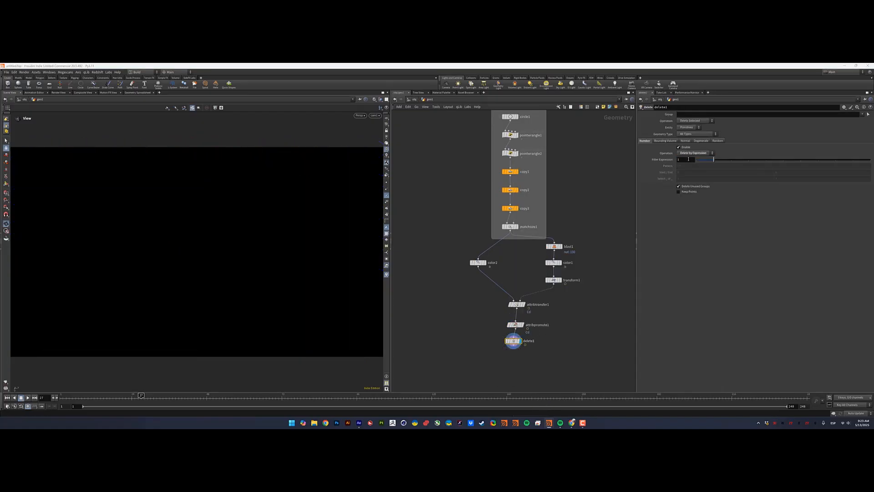
type("@Cd <")
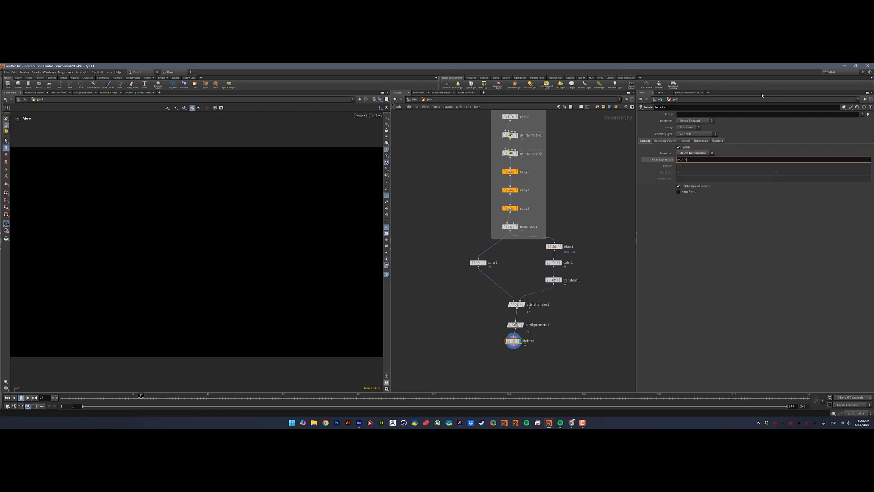
type(" 0.5")
key("Return")
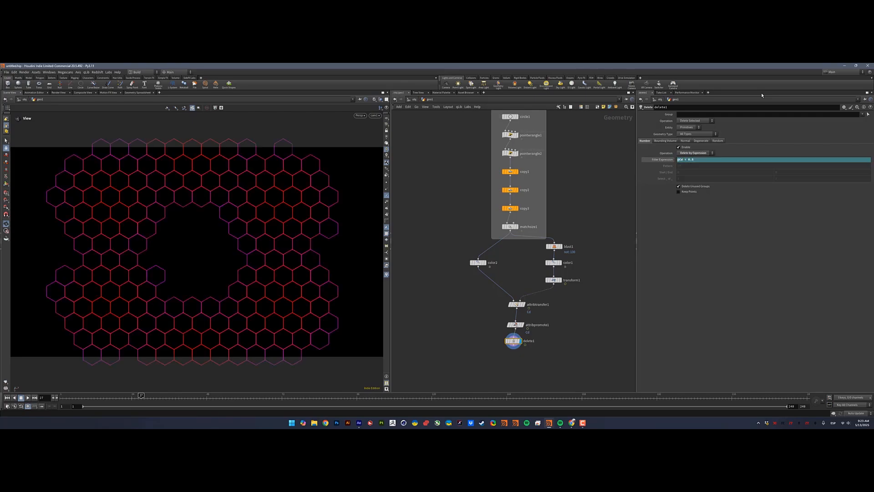
left_click(7, 397)
left_click(28, 397)
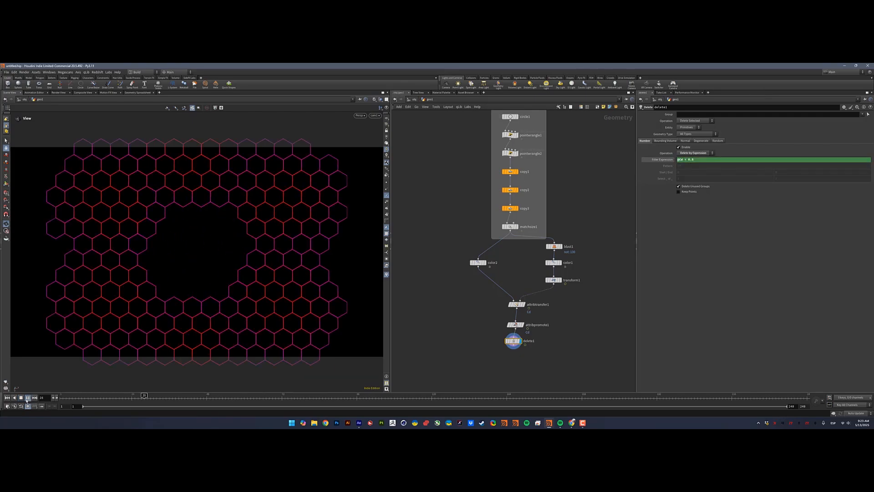
left_click(28, 398)
left_click_drag(513, 342, 516, 341)
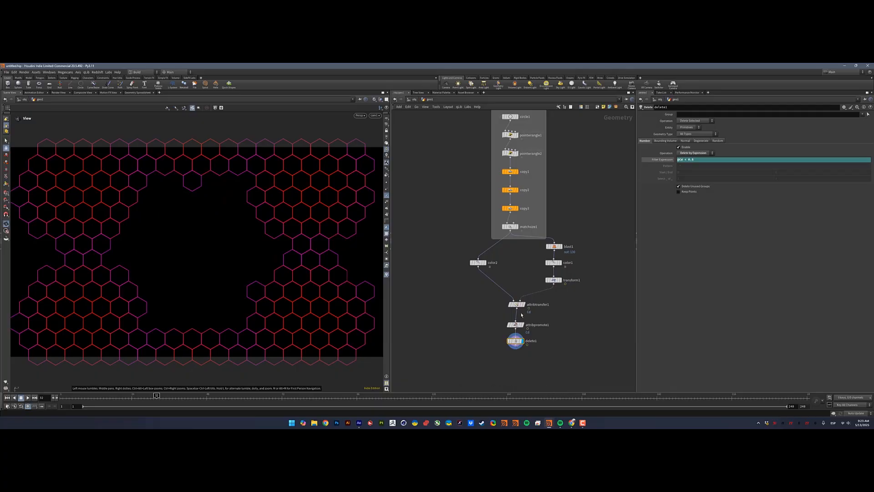
Branch a Resample node off the Attribute Transfer's output and display it
left_click(514, 310)
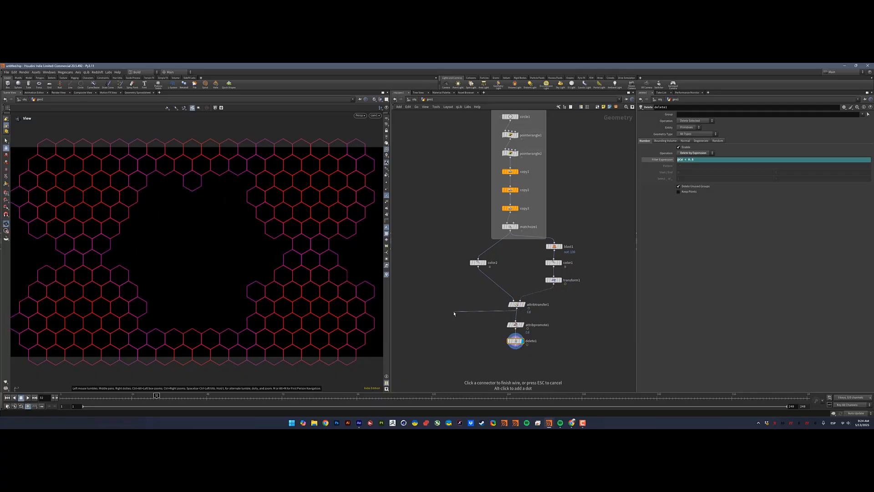
key("Tab")
type("resa")
key("Return")
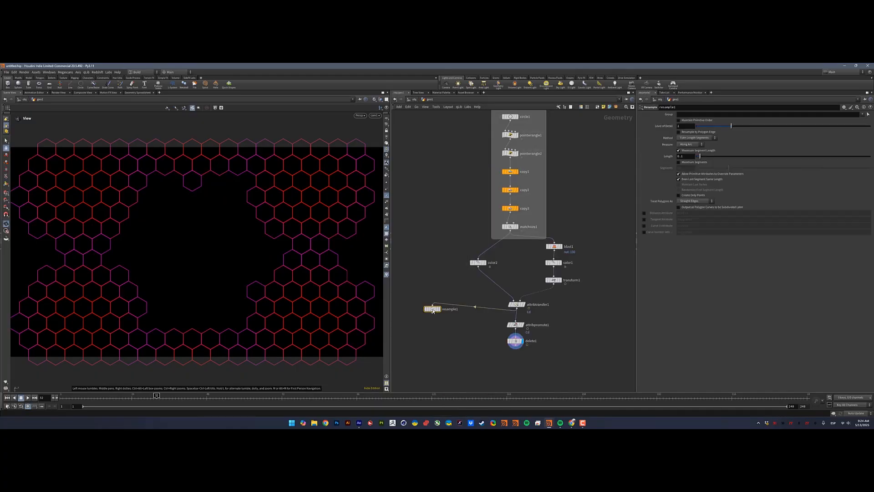
left_click(427, 311)
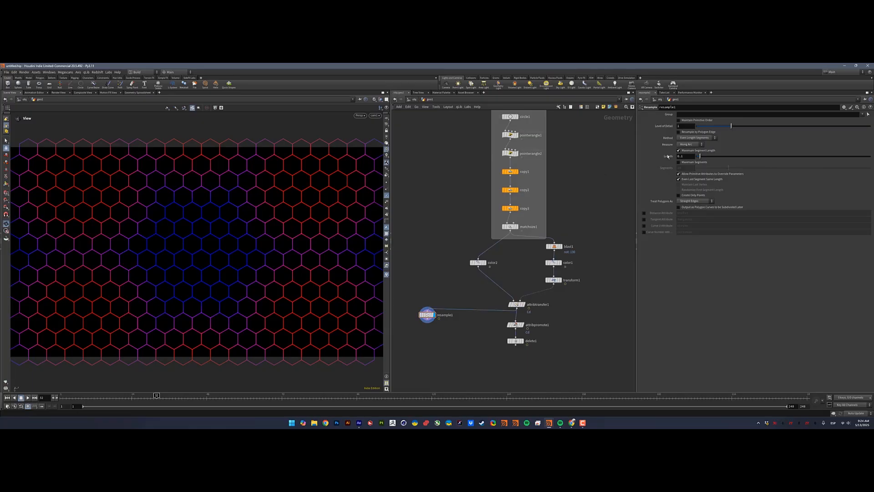
Show the points in the viewport and compare the Resample output with the Attribute Transfer at an earlier frame
left_click(387, 188)
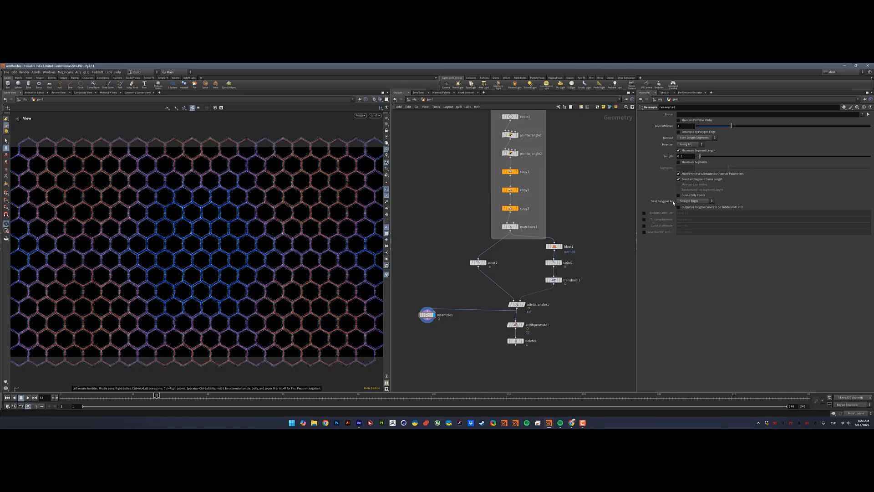
left_click(523, 304)
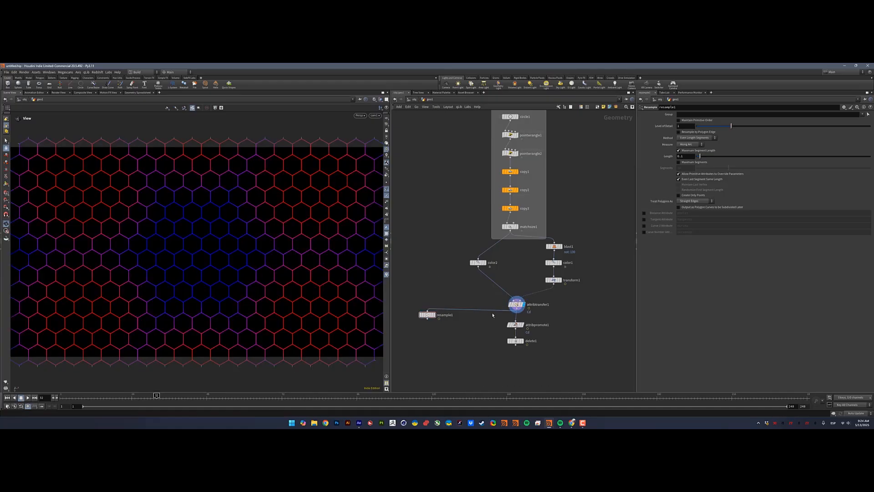
left_click(434, 314)
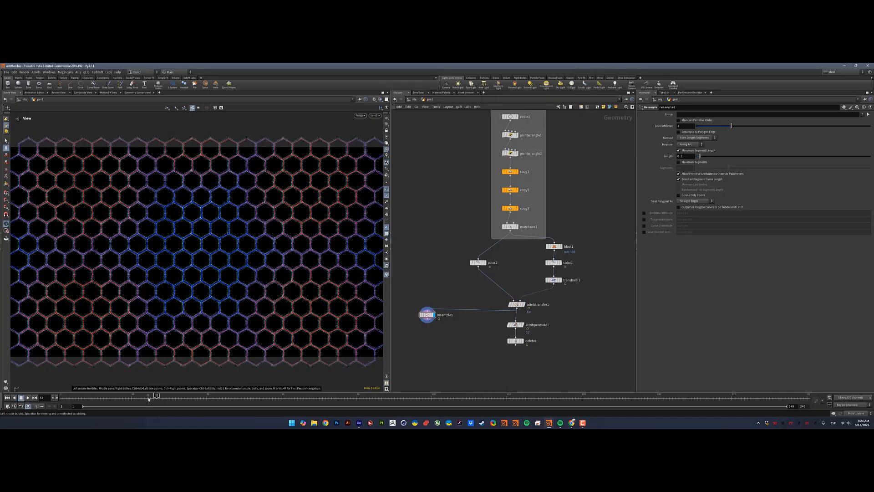
left_click_drag(156, 398, 138, 395)
left_click(524, 304)
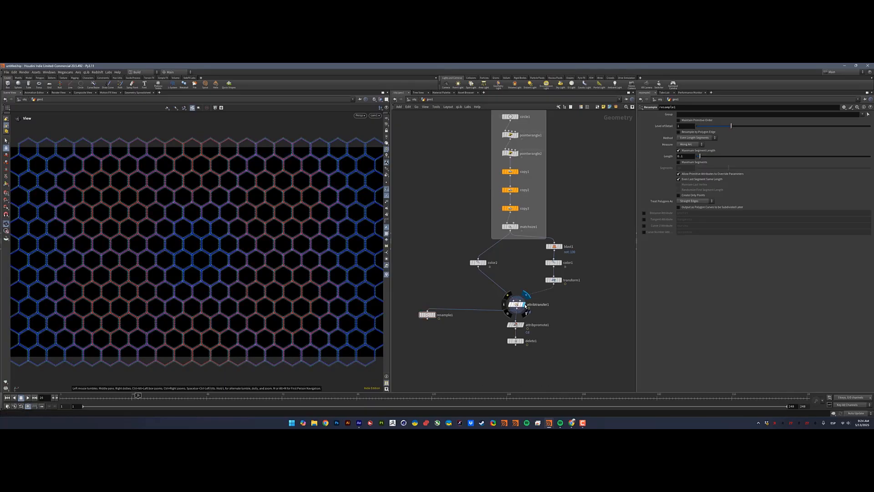
left_click(435, 314)
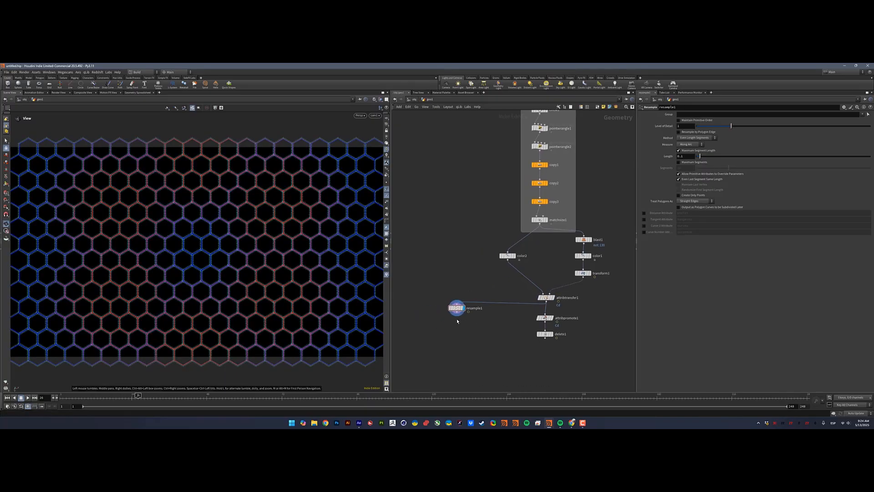
Add a Volume Rasterize Attributes node below the Resample and display it
key("Tab")
type("vol ras")
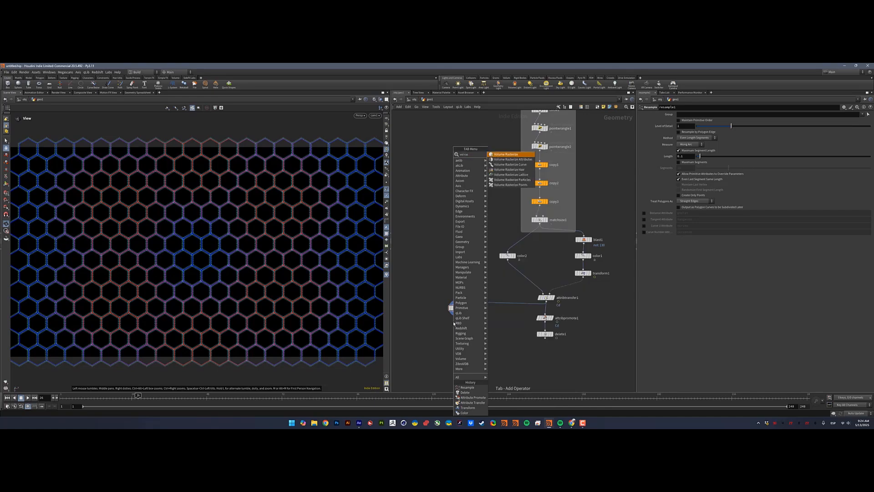
key("Down")
key("Return")
left_click(457, 327)
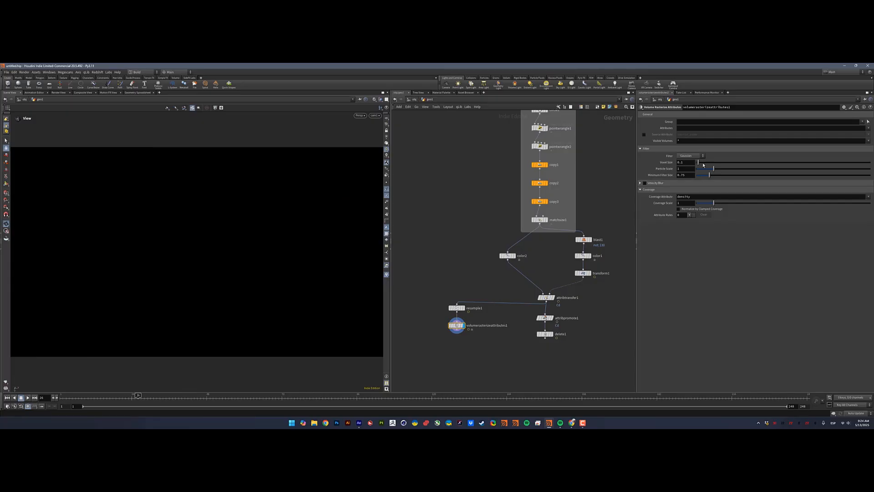
Rasterize the v attribute with a particle scale of 0.1 and play back the volume from frame 1
left_click(870, 128)
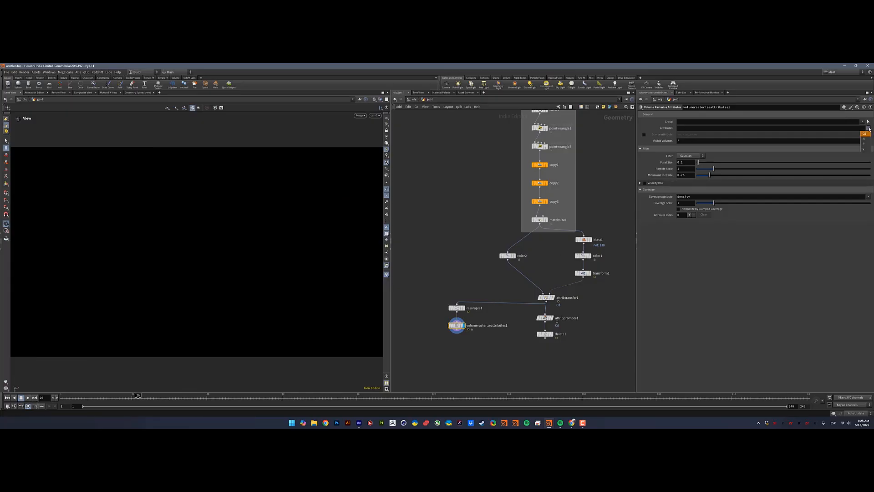
left_click(867, 150)
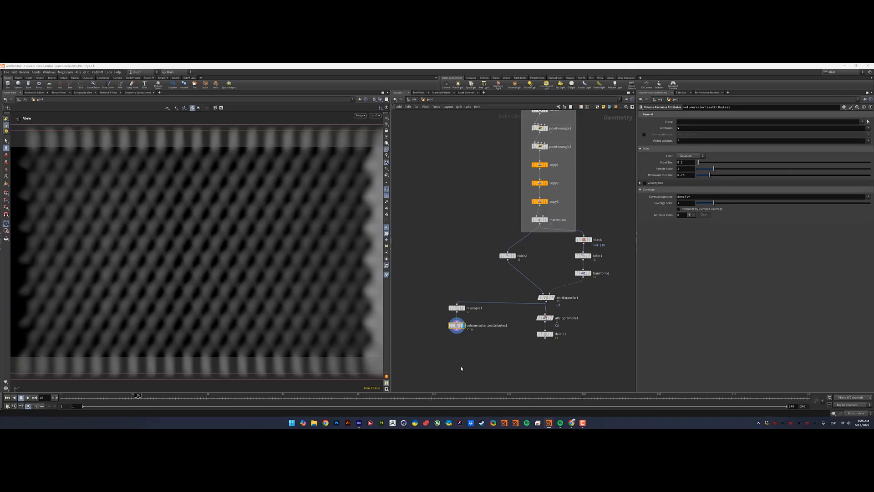
double_click(682, 169)
type(".1")
key("Return")
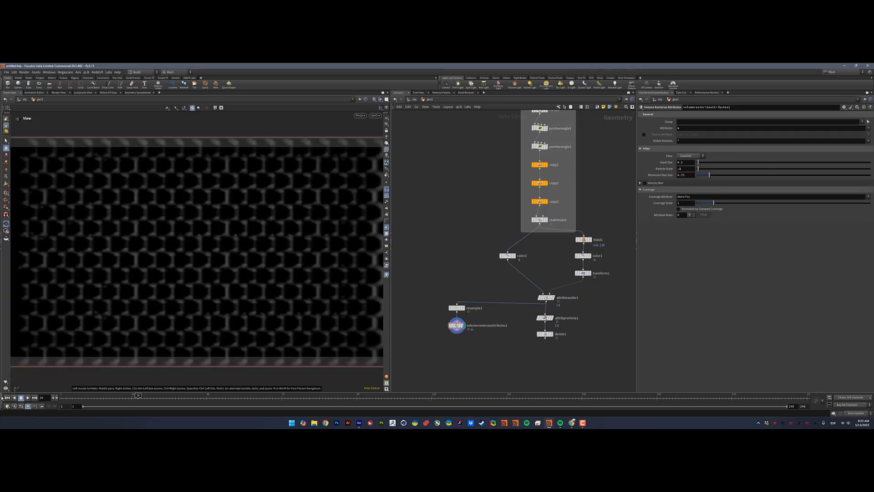
left_click(7, 397)
left_click(27, 398)
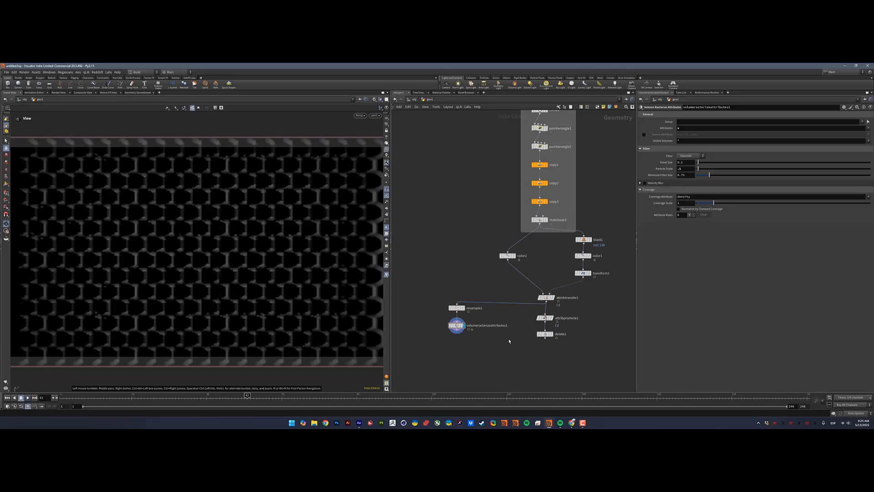
Insert an Attribute Create node between the blue Color node and the Attribute Transfer
middle_click_drag(532, 265, 526, 295)
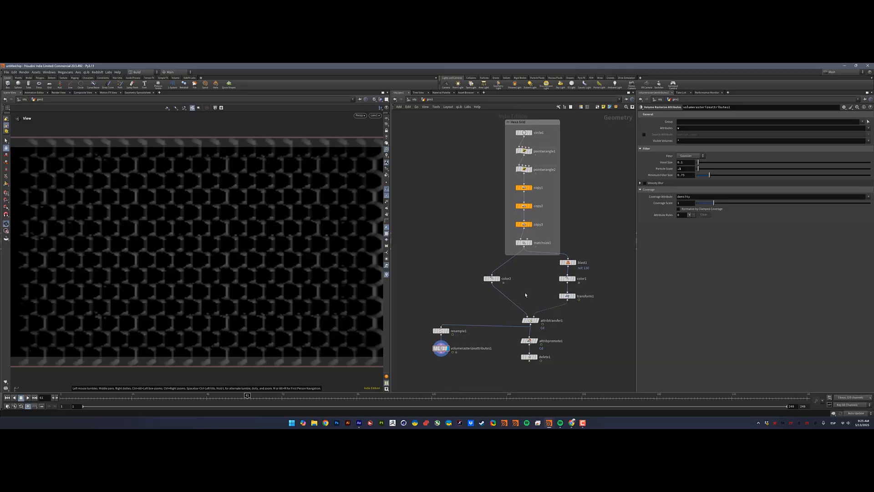
key("Tab")
type("at tr")
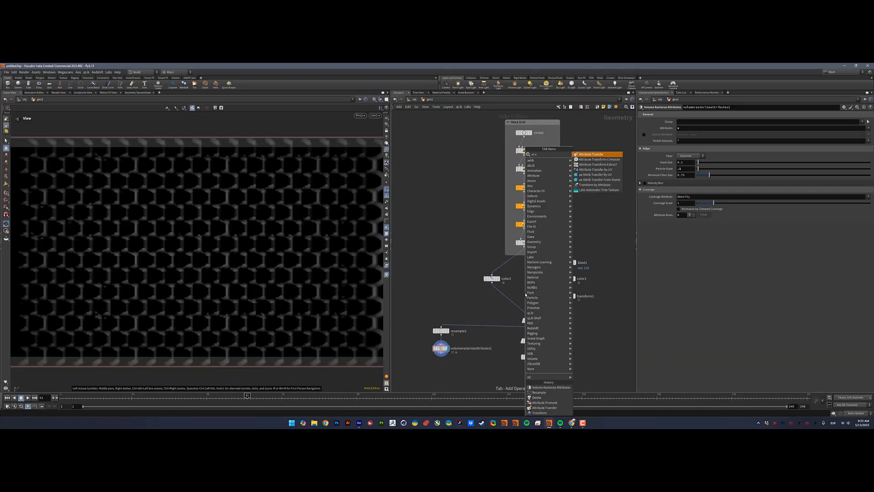
key("BackSpace")
key("BackSpace")
type("cr")
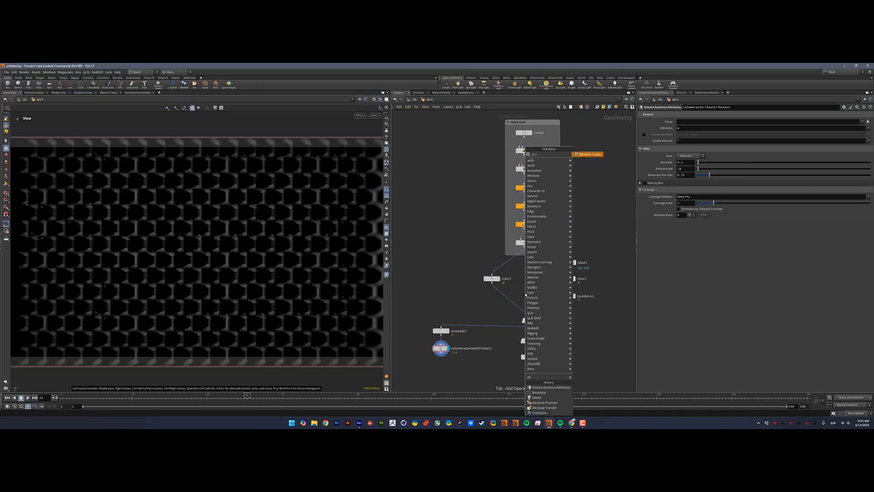
key("Return")
left_click(501, 296)
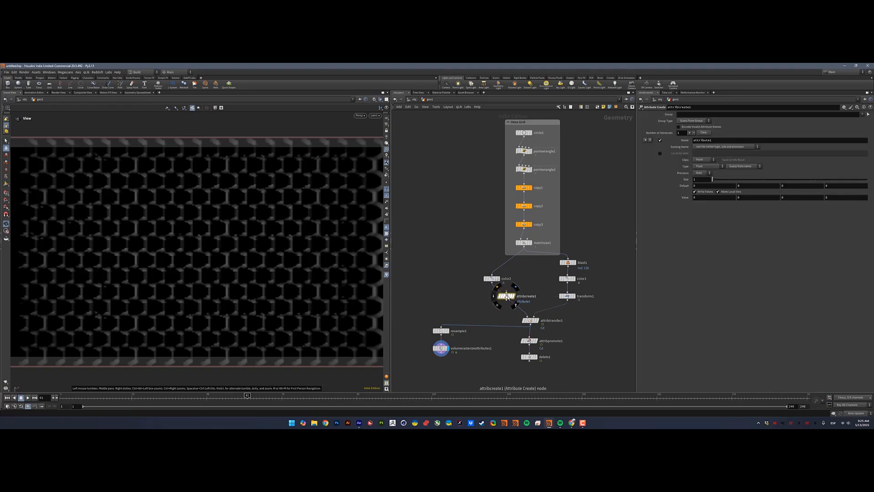
Configure the Attribute Create node to make a point attribute named v of type Vector
double_click(703, 140)
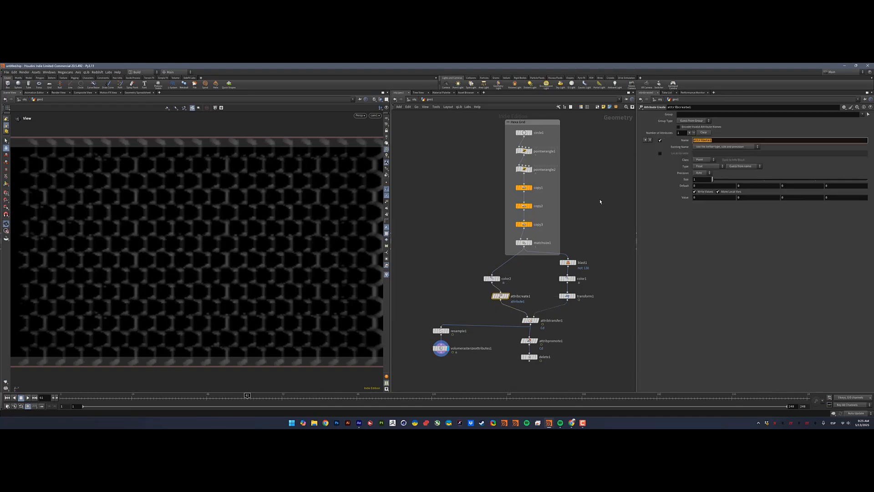
type("v")
key("Return")
left_click(703, 160)
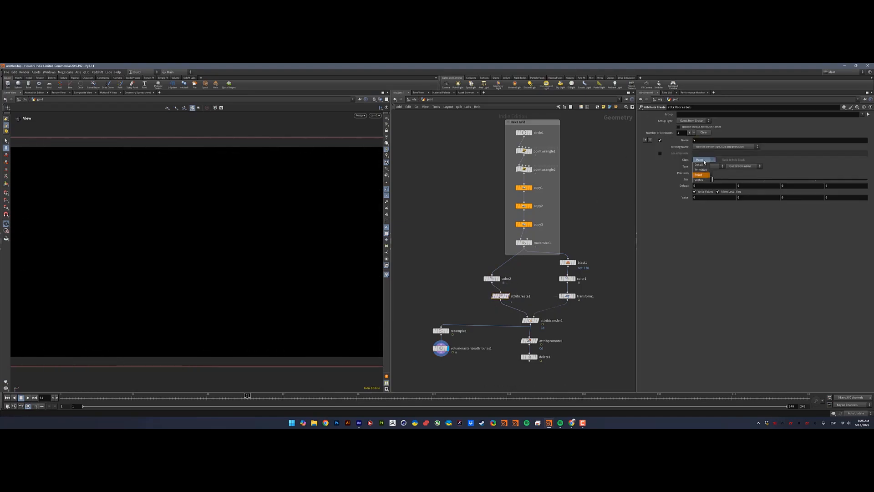
left_click(699, 174)
left_click(708, 167)
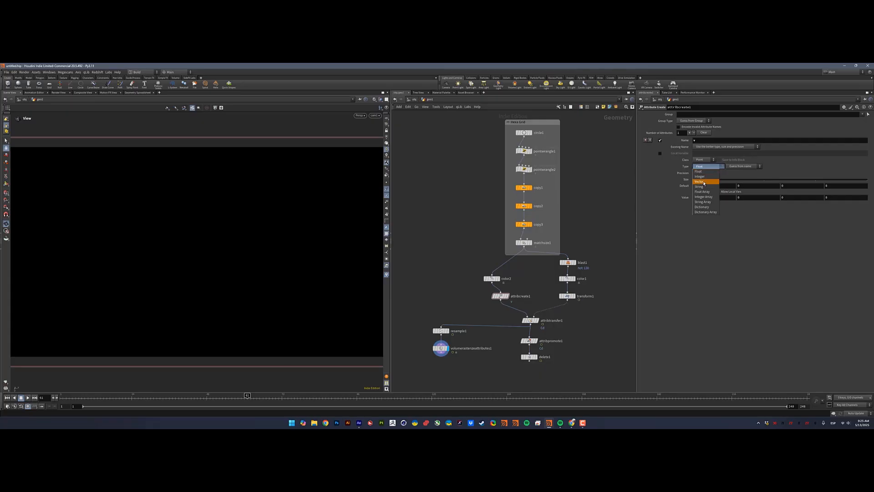
left_click(703, 183)
Add the velocity attribute v to the Attribute Transfer's point attributes and check the rasterized volume at an earlier frame
left_click(537, 321)
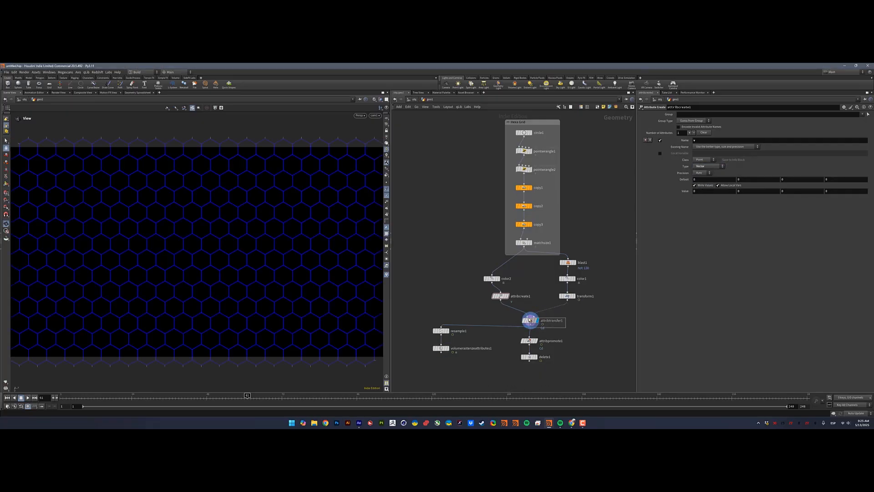
left_click(531, 321)
left_click(647, 141)
left_click(869, 160)
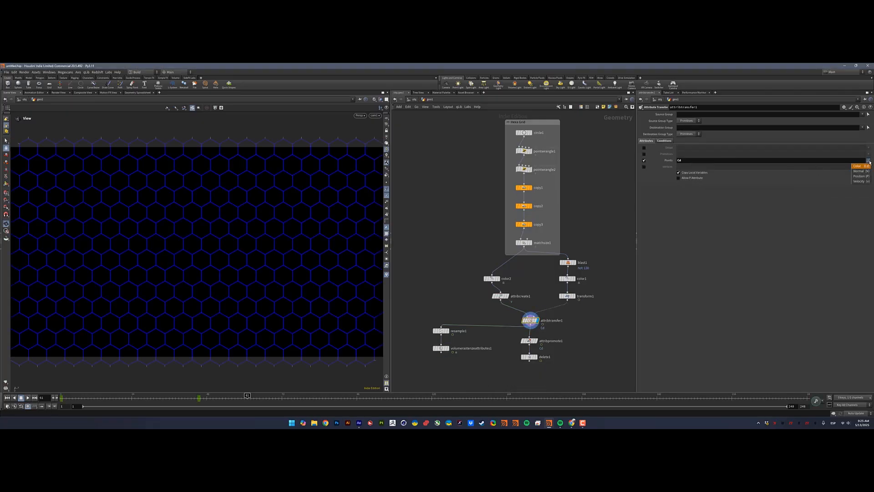
left_click(861, 181)
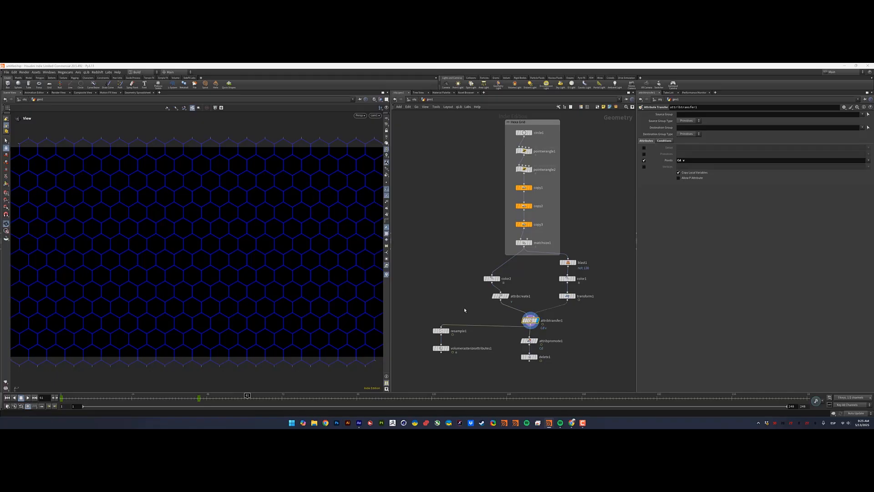
left_click(448, 348)
mouse_move(194, 396)
left_mouse_down()
mouse_move(132, 395)
mouse_move(179, 396)
left_mouse_up()
Add a Scatter node below the Delete node
middle_click_drag(491, 366, 541, 317)
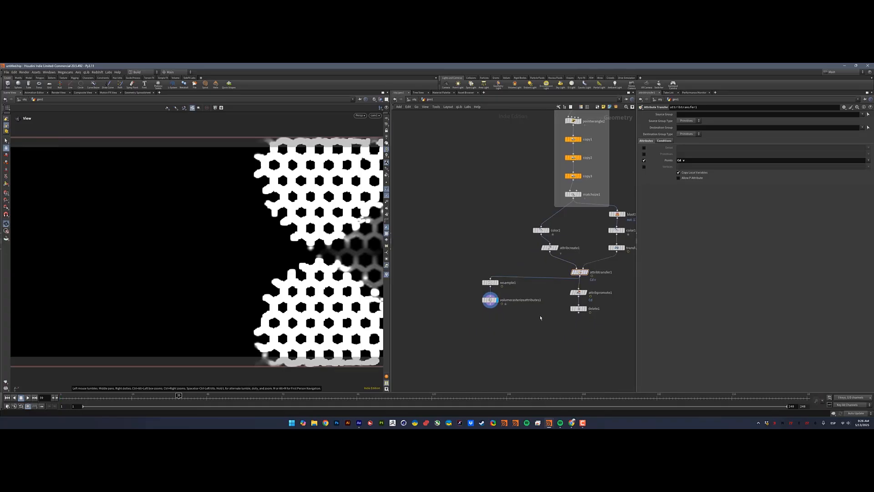
key("Tab")
type("sca")
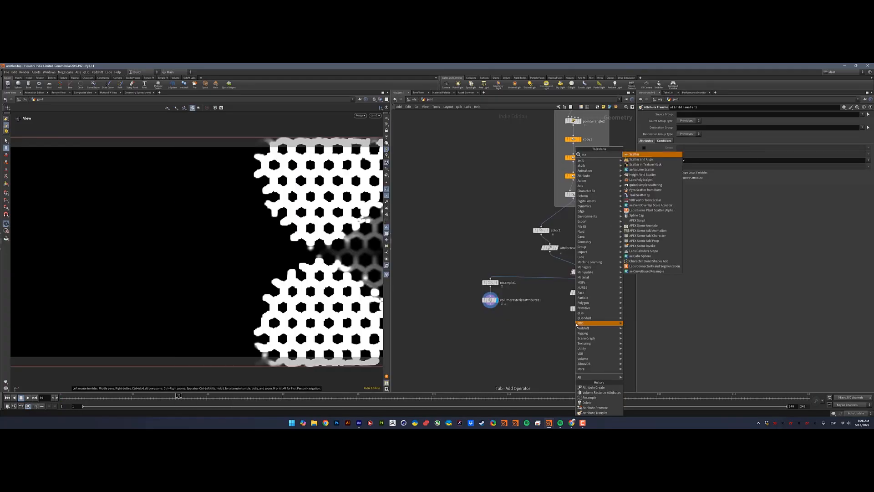
key("Return")
left_click(576, 324)
Place a Volume Trail node below the Scatter node
key("Tab")
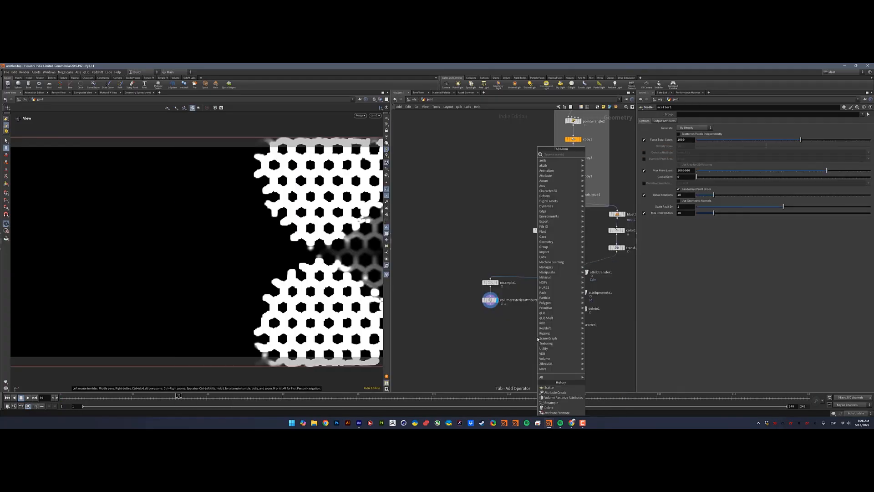
type("volume tr")
key("Return")
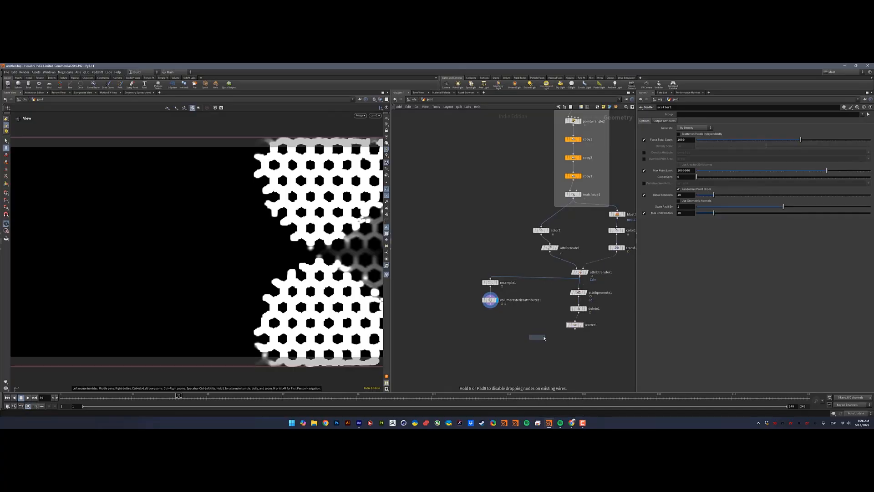
left_click(556, 359)
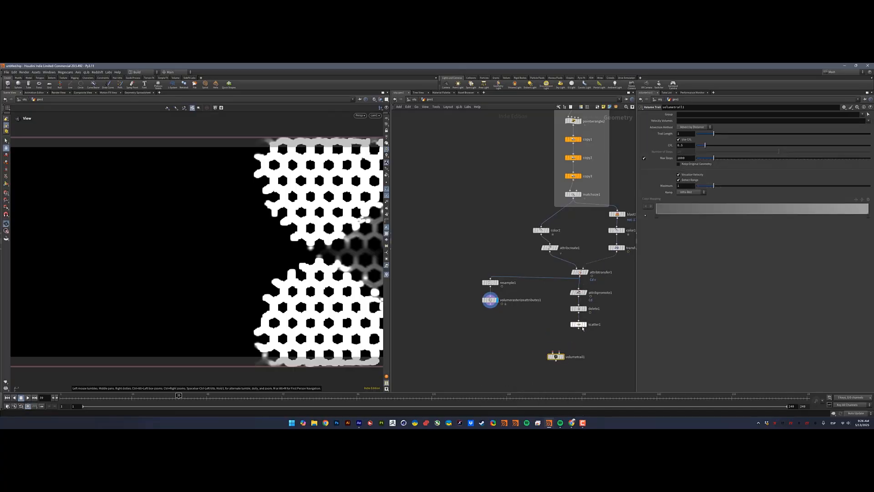
Wire the Scatter and Volume Rasterize Attributes nodes into the Volume Trail's first and second inputs and display it
left_click(586, 326)
left_click(578, 329)
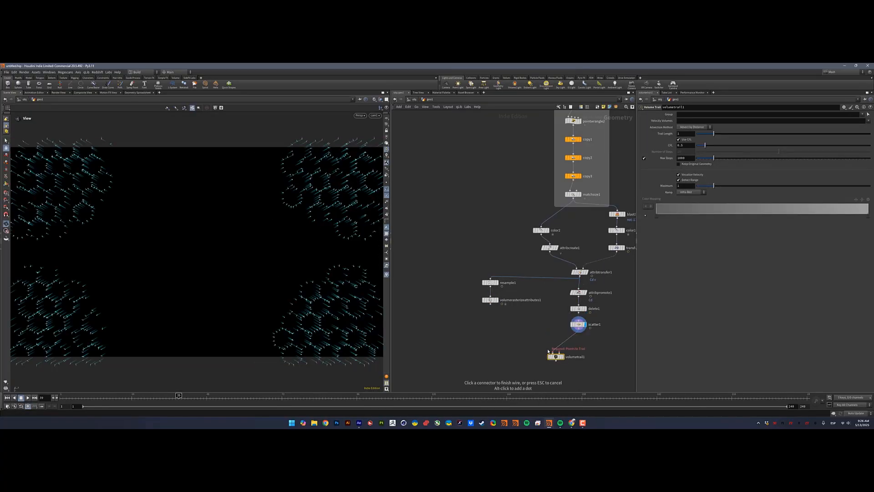
left_click(552, 352)
left_click(559, 352)
left_click(491, 305)
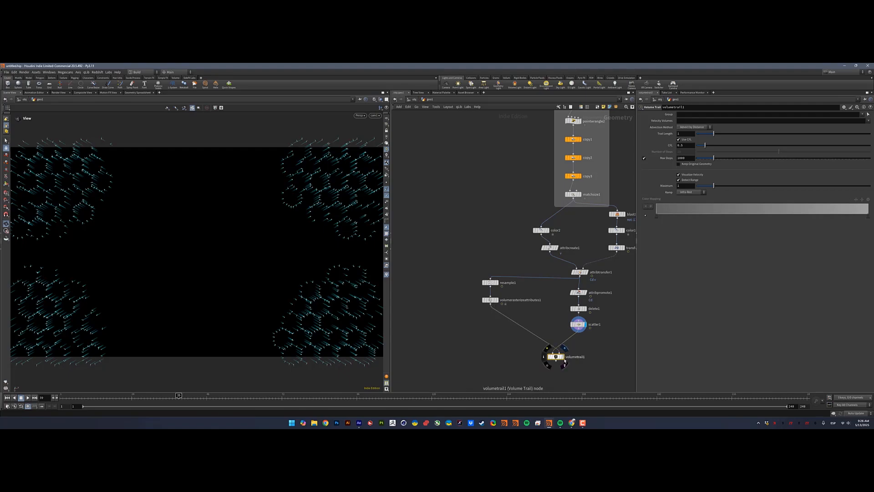
left_click(563, 358)
left_click_drag(557, 357, 517, 335)
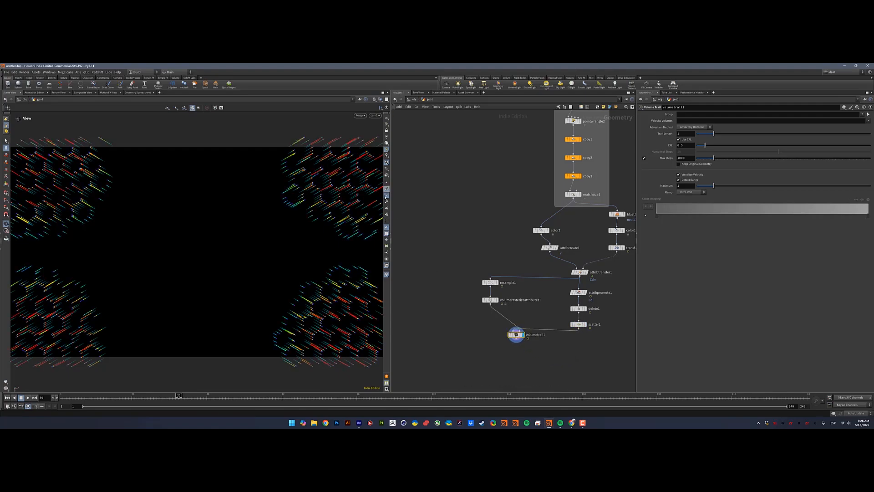
Play back the velocity trails from frame 1 and stop
left_click(20, 399)
left_click(26, 398)
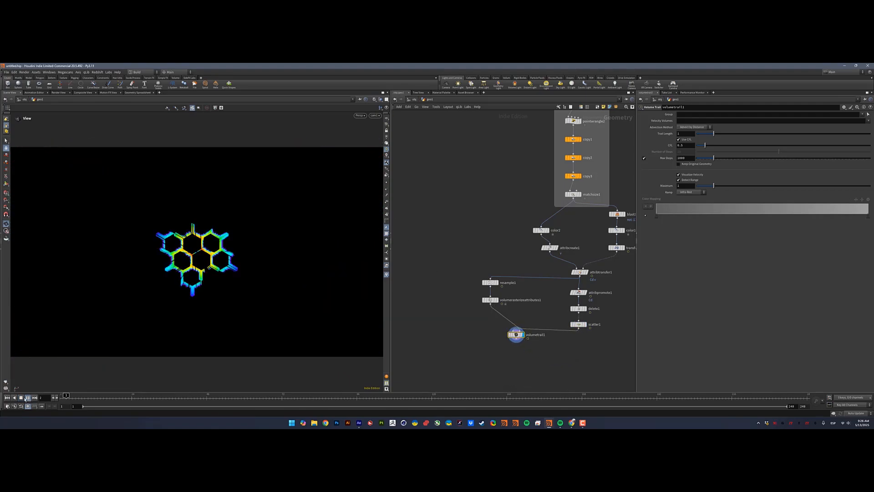
left_click(28, 398)
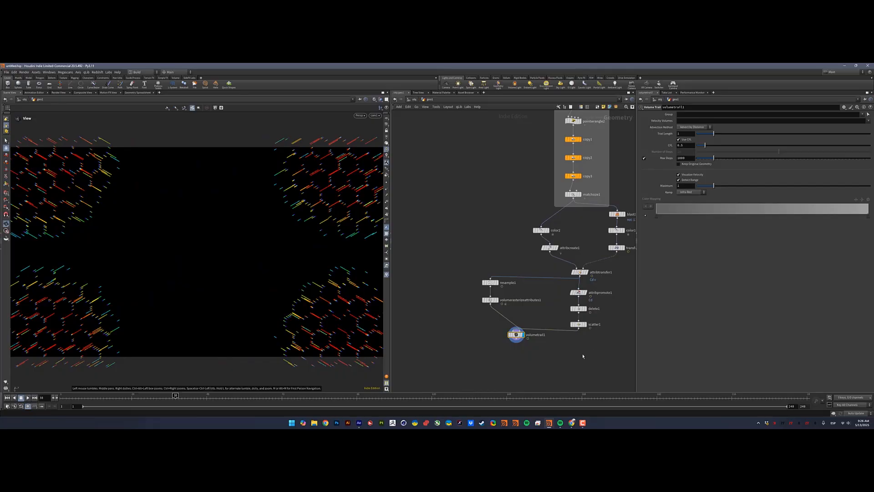
Insert a Null node between the Volume Rasterize Attributes and Volume Trail nodes
left_click_drag(517, 336, 489, 339)
middle_click_drag(554, 353, 523, 334)
key("Tab")
type("null")
key("Return")
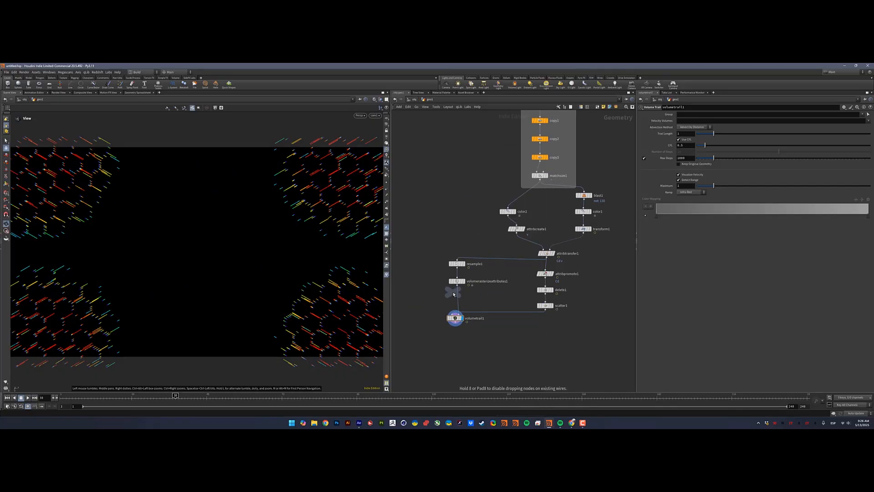
left_click(457, 299)
Color the Null node black and rename it OUT_VEL
key("c")
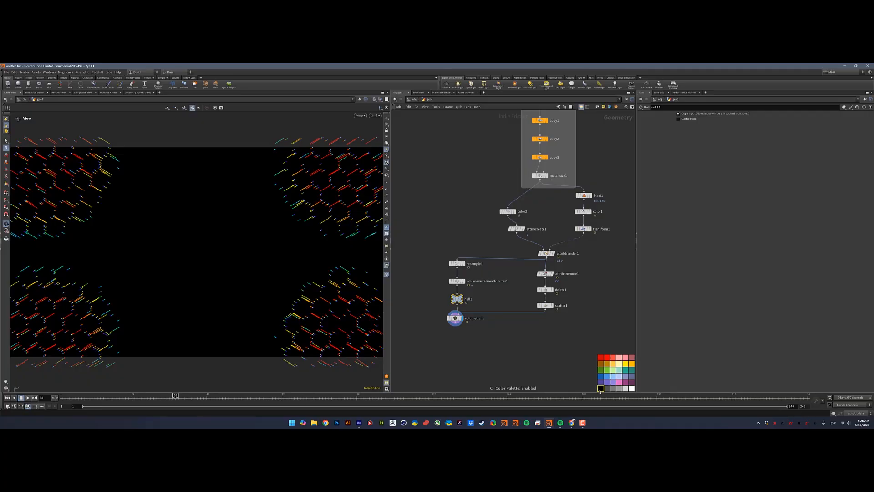
left_click(600, 389)
key("F2")
type("OUT_VEL")
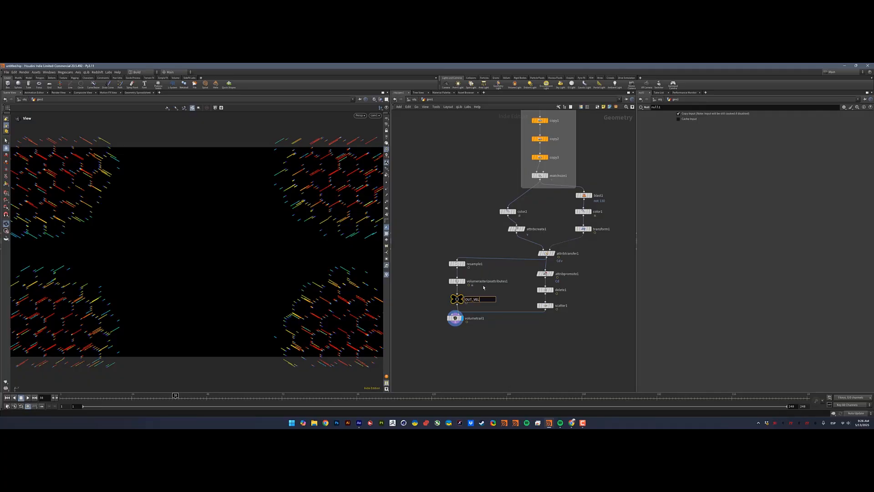
key("Return")
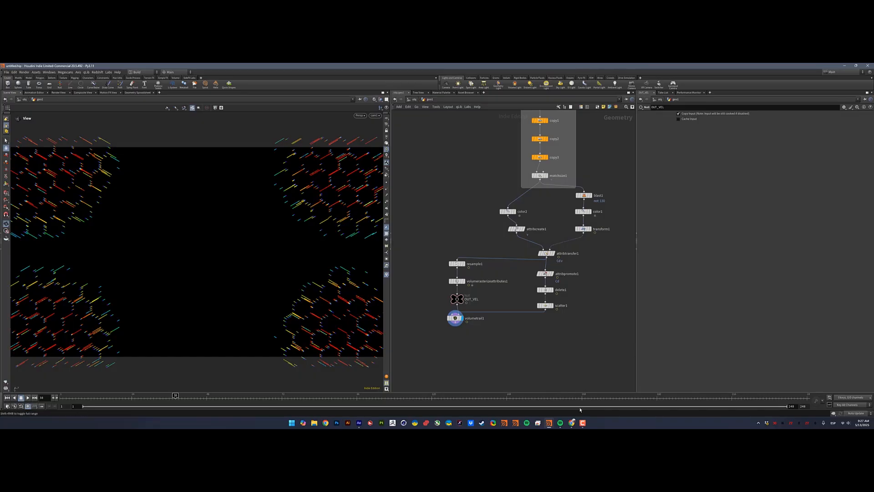
left_click(584, 423)
left_click(583, 423)
Display the Scatter node and set its Force Total Count to 3000
left_click(552, 306)
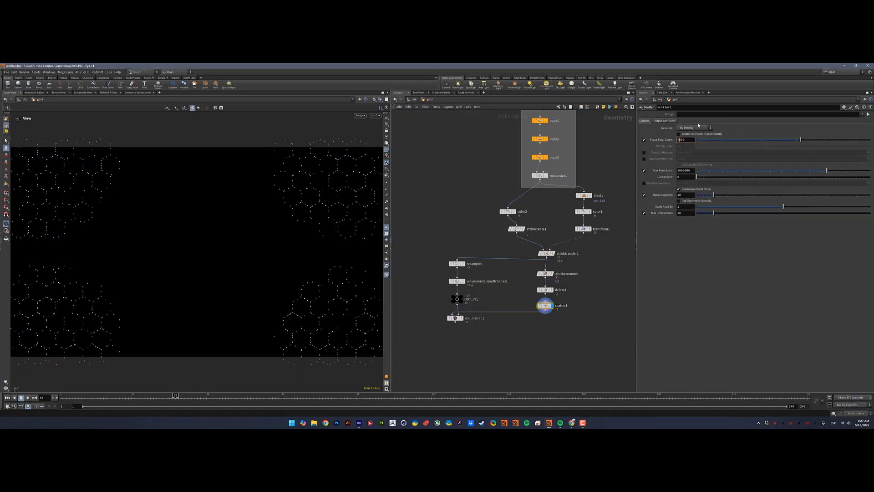
type("3000")
key("Return")
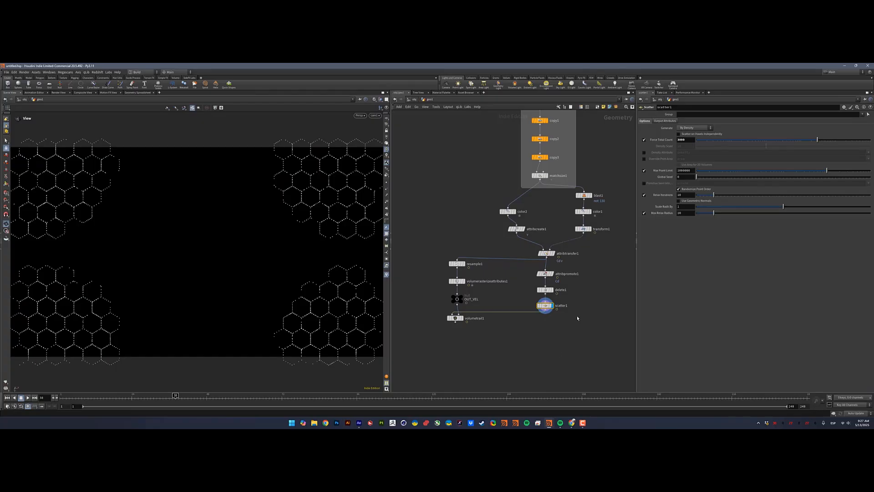
Add a POP Network connected below the Scatter node and display it
left_click(545, 310)
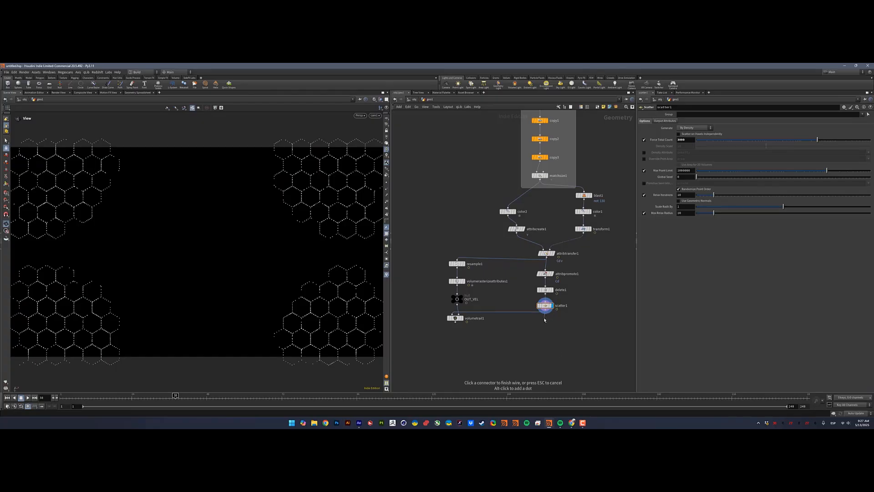
key("Tab")
type("pop")
key("Return")
left_click(545, 321)
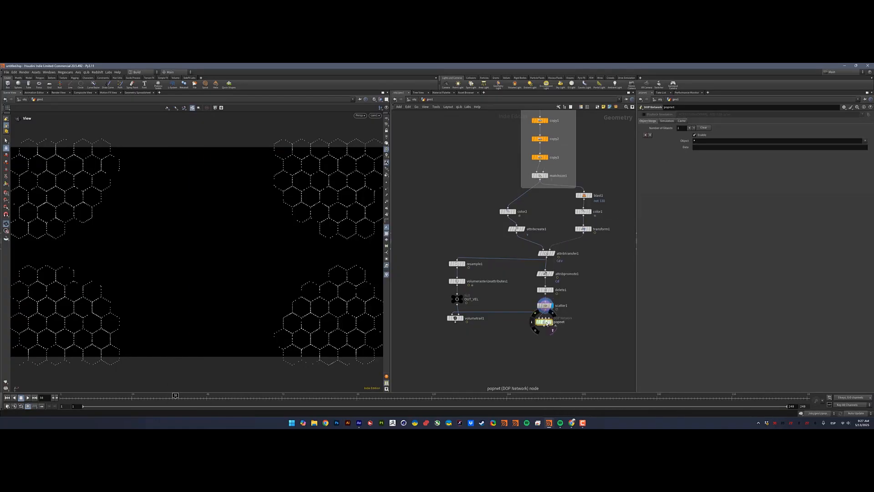
left_click_drag(544, 322, 544, 328)
left_click(548, 330)
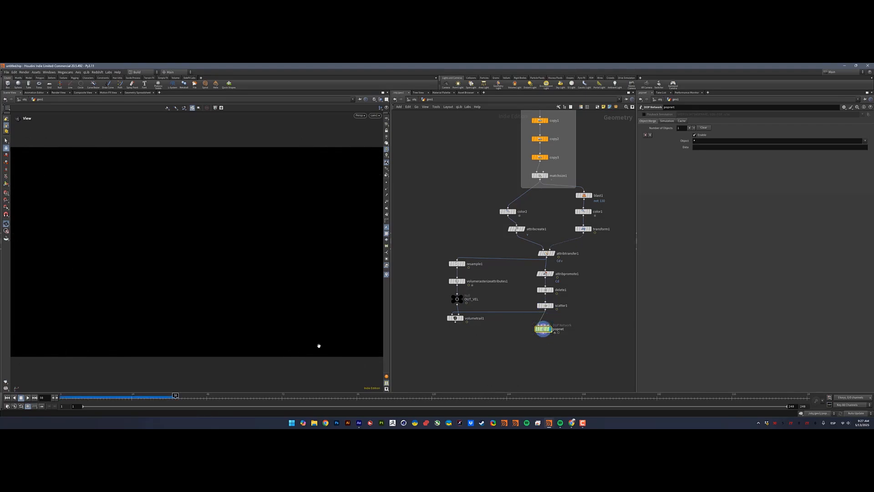
Inside the POP Network, set the POP Source's emission type to All Points and disable its blue color
double_click(544, 328)
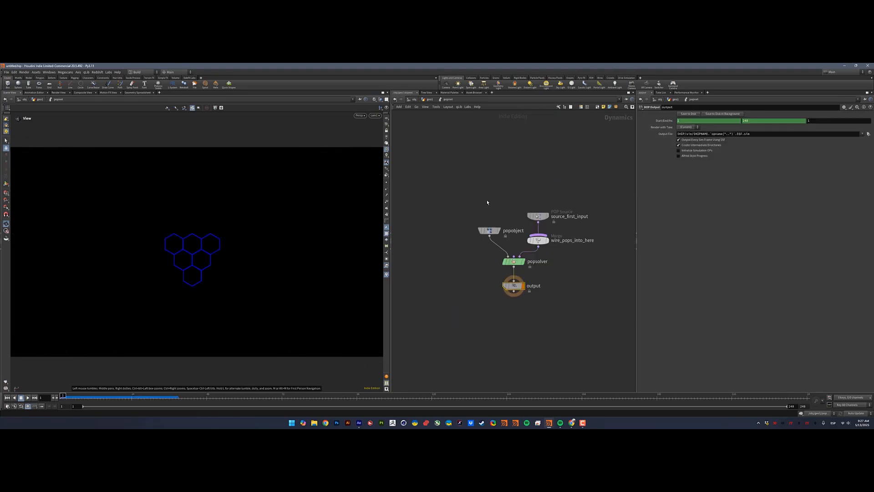
left_click_drag(513, 189, 555, 220)
left_click(697, 130)
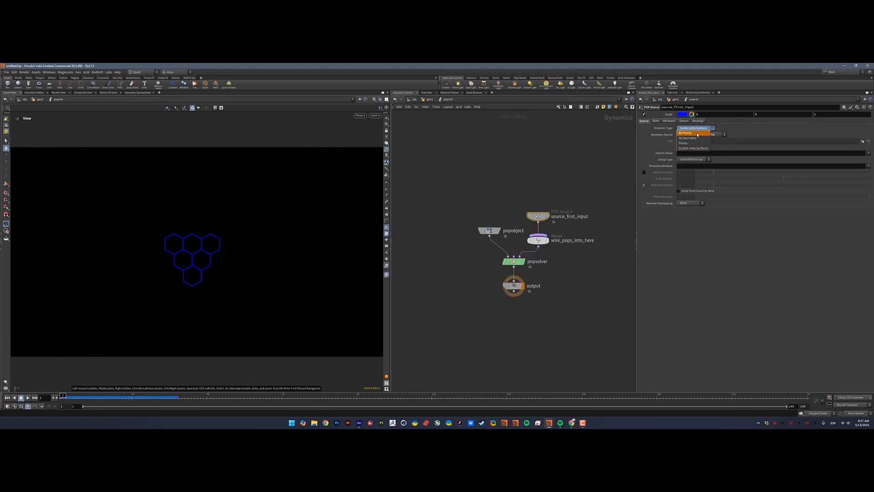
left_click(685, 133)
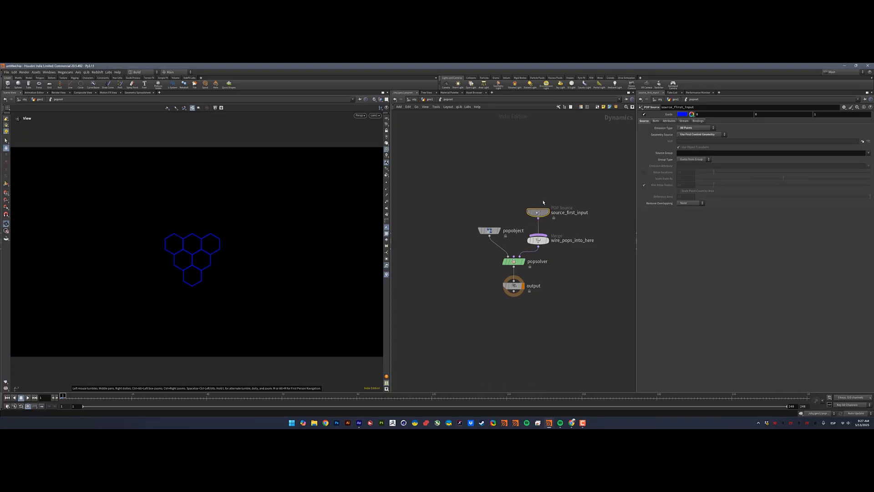
left_click_drag(538, 216, 538, 175)
left_click(644, 114)
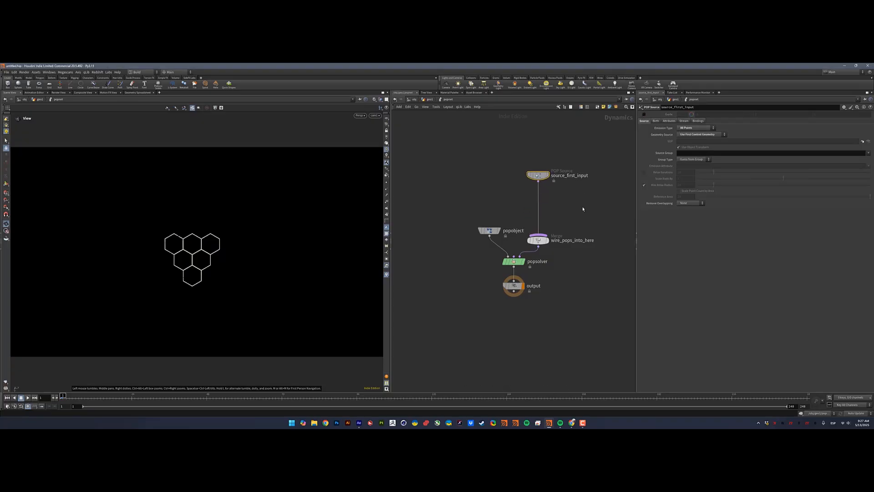
Insert a POP Advect by Volumes node between the POP Source and the Merge node
key("Tab")
type("pop ad")
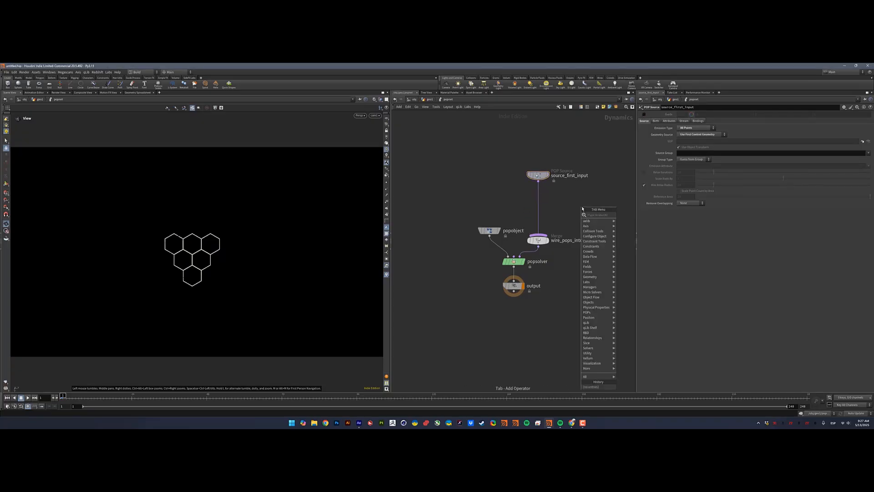
left_click(639, 220)
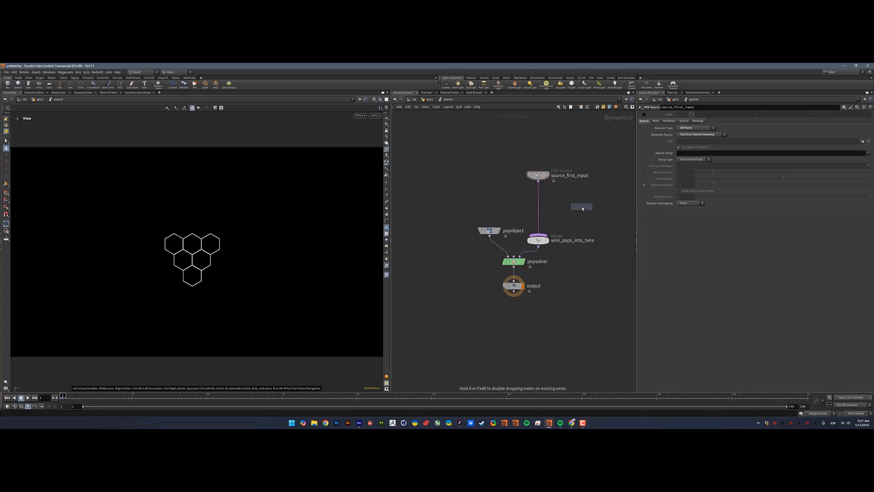
left_click(539, 200)
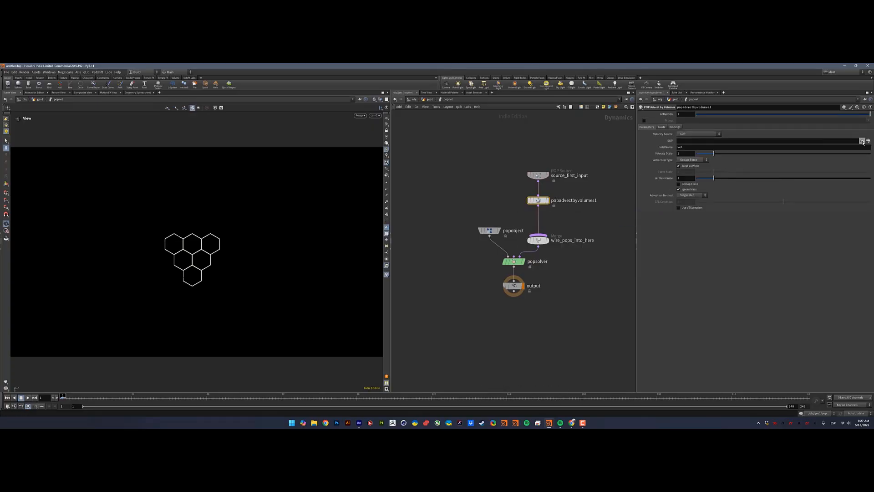
Set the POP Advect by Volumes field name to v and use OUT_VEL as its velocity SOP
double_click(690, 147)
type("v")
left_click(869, 141)
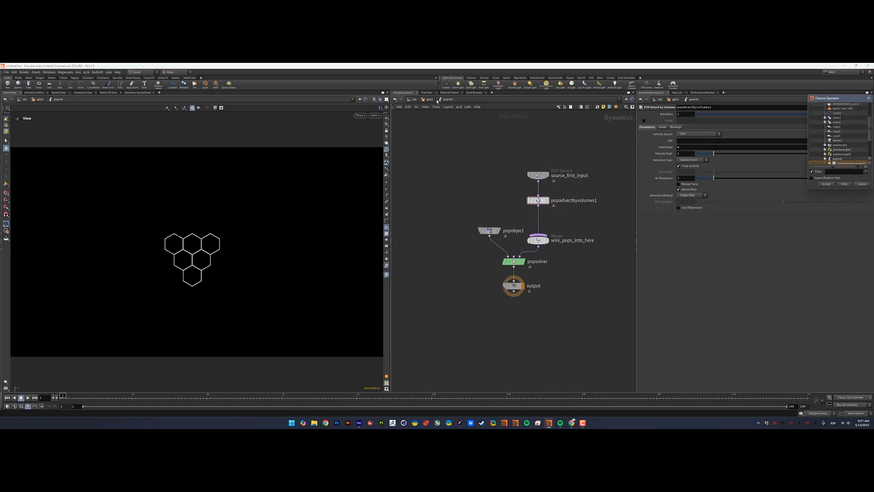
key("u")
left_click(457, 299)
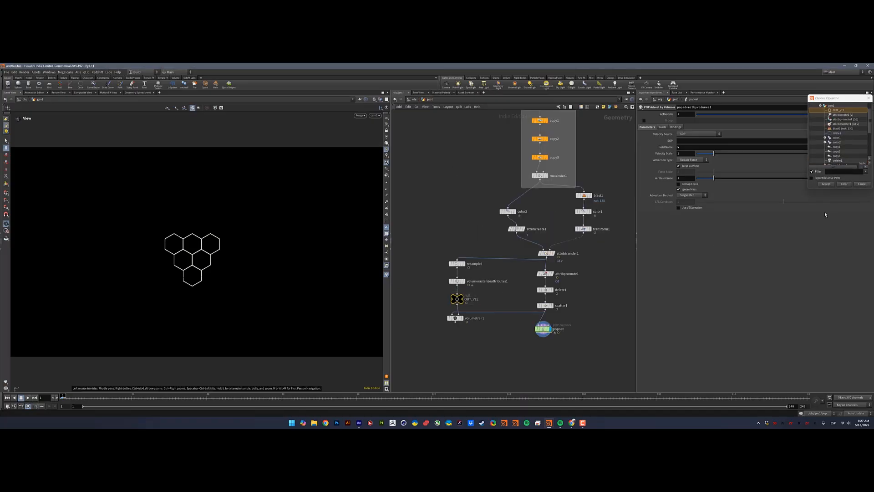
left_click(826, 184)
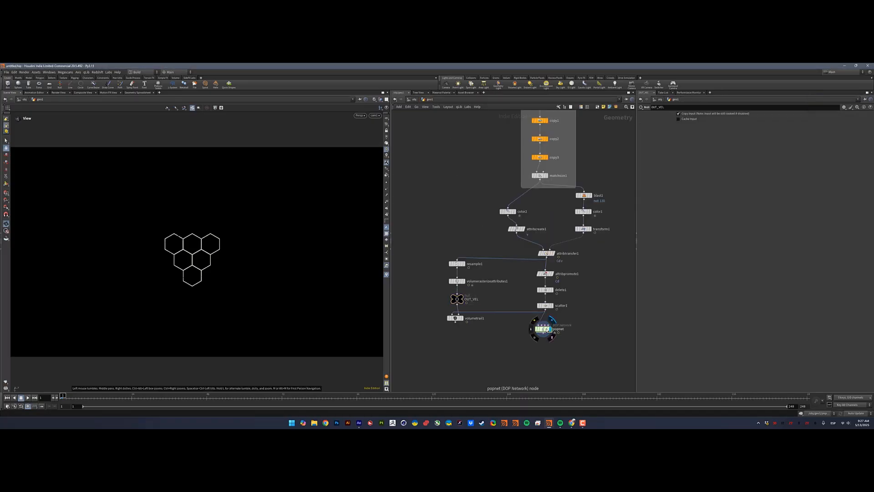
Inside the POP Network, set the POP Advect by Volumes node's velocity scale to 2
double_click(551, 329)
double_click(684, 154)
type("2")
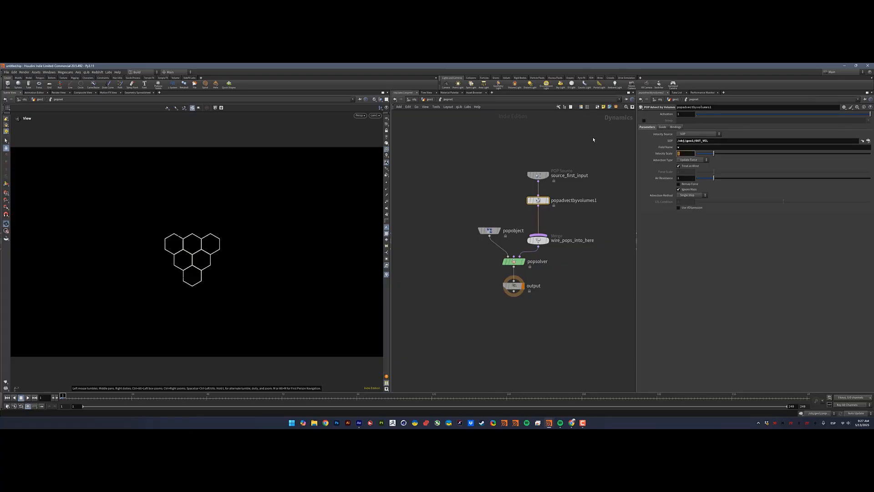
left_click(596, 153)
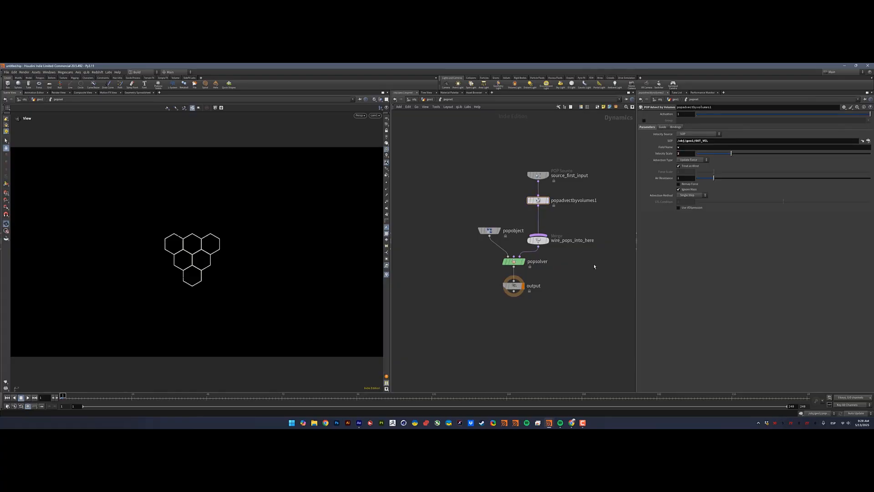
Set the POP Source's impulse activation to the expression $FF < 30
left_click(538, 175)
left_click(656, 121)
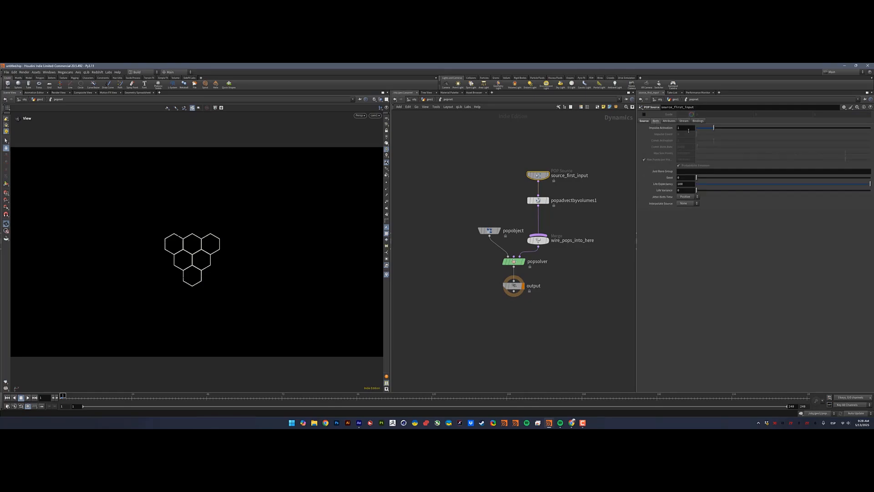
double_click(681, 128)
type("$FF < 30")
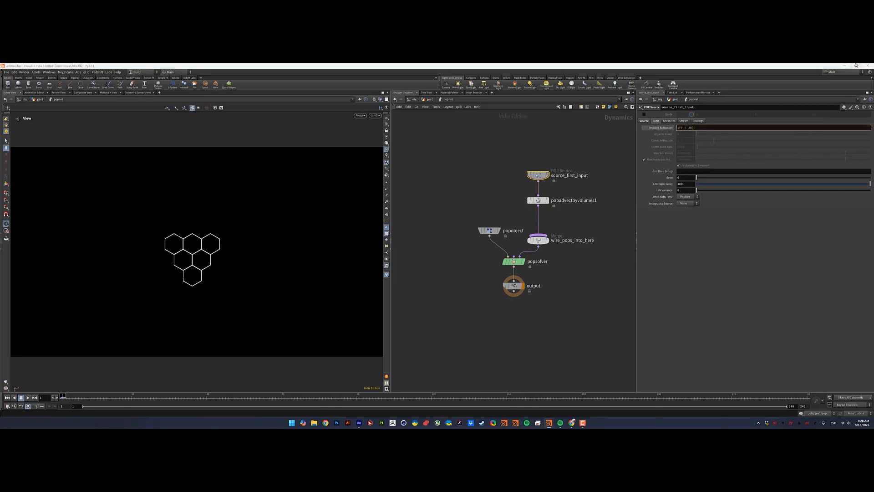
key("Return")
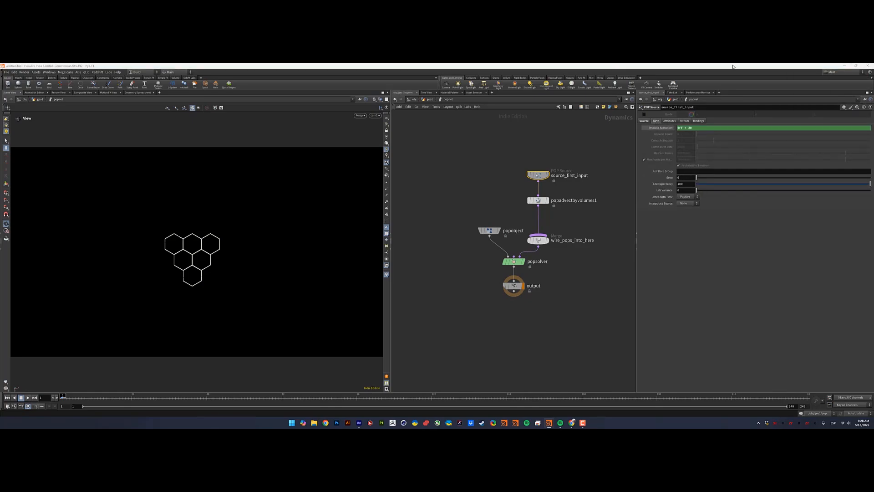
Insert a POP Color node between the POP Advect by Volumes node and the Merge node
left_click(575, 218)
key("Tab")
type("popco")
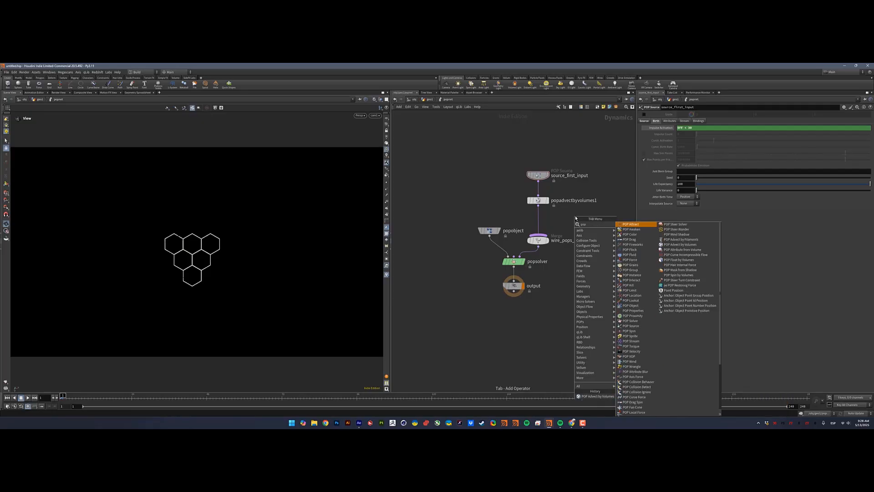
key("Return")
left_click(573, 217)
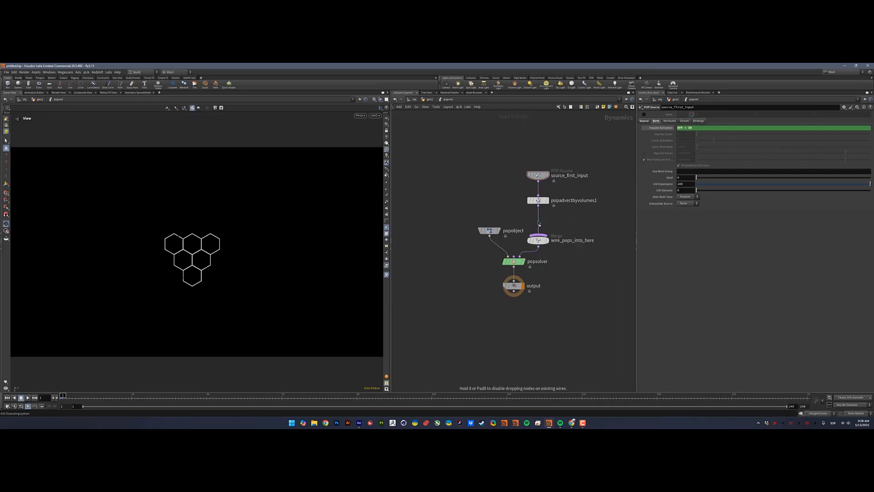
Set the POP Color's color type to Ramp and load the Age preset for its VEXpression
left_click(695, 140)
left_click(692, 155)
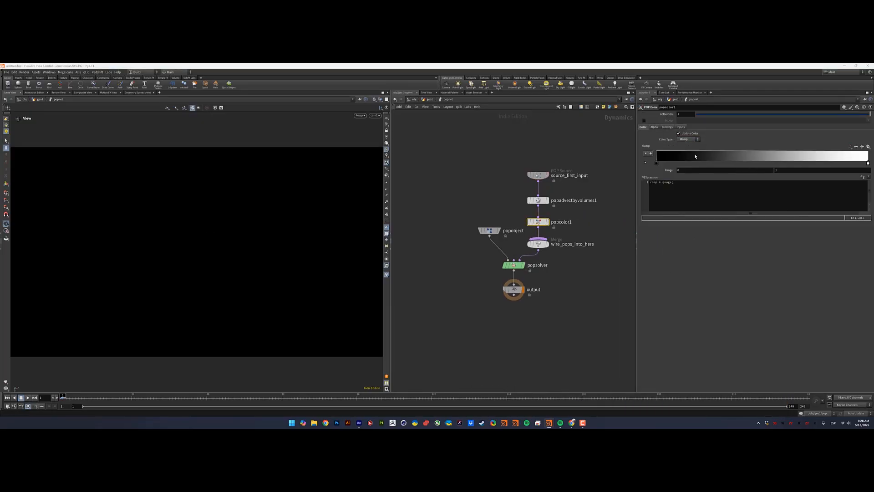
left_click(870, 181)
left_click(859, 184)
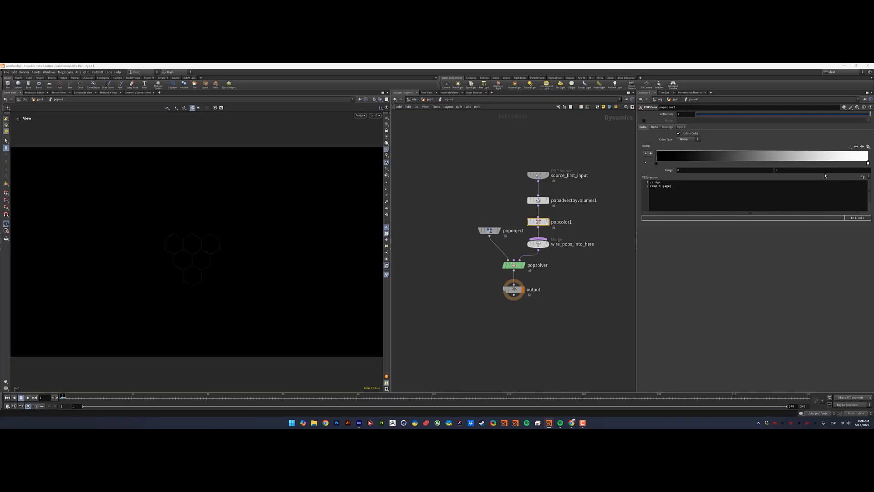
Move the color ramp's white key inward to about two thirds of its length and make the end key black
left_click_drag(869, 164, 799, 163)
double_click(868, 163)
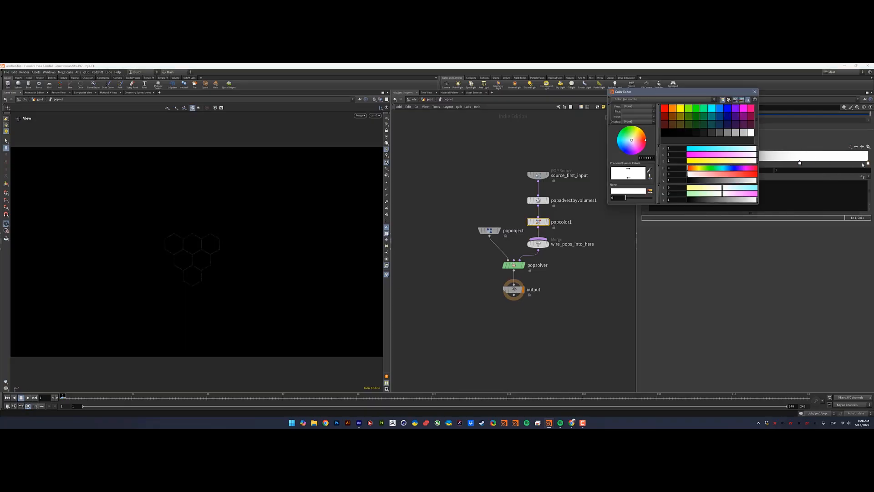
left_click(664, 133)
left_click(757, 94)
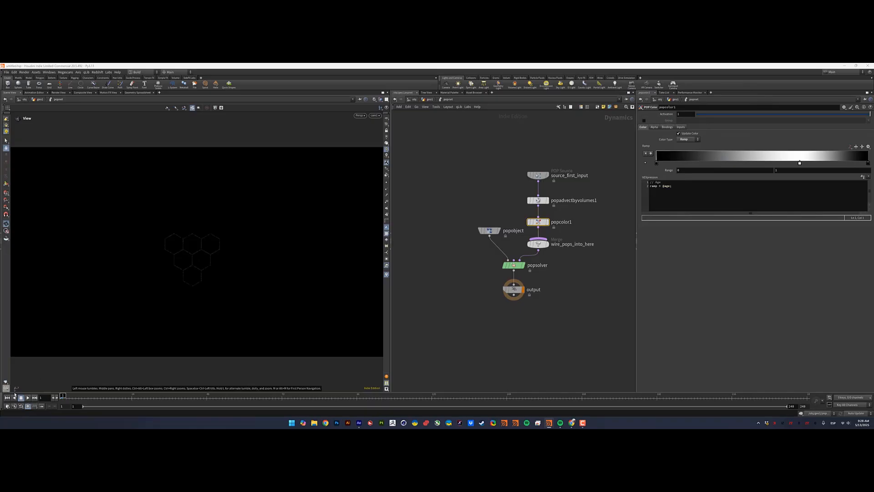
Play the particle simulation to check the age-based coloring, and return to the first frame
left_click(28, 398)
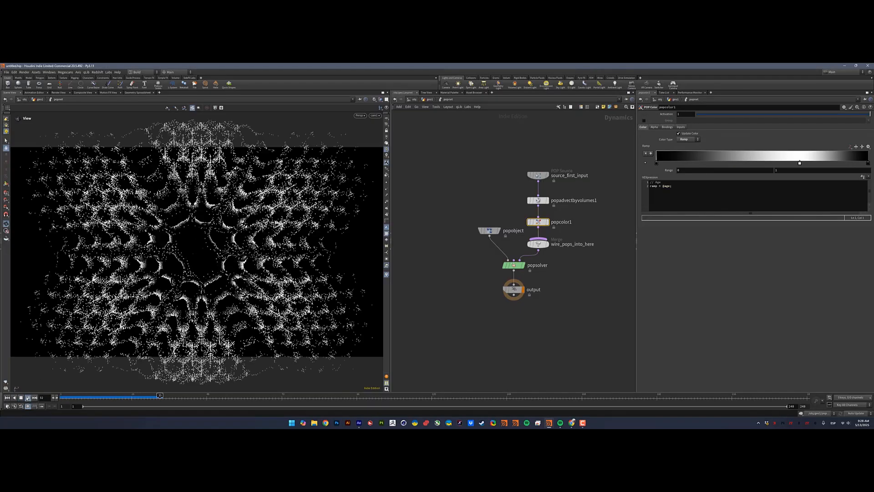
left_click(26, 398)
left_click(6, 398)
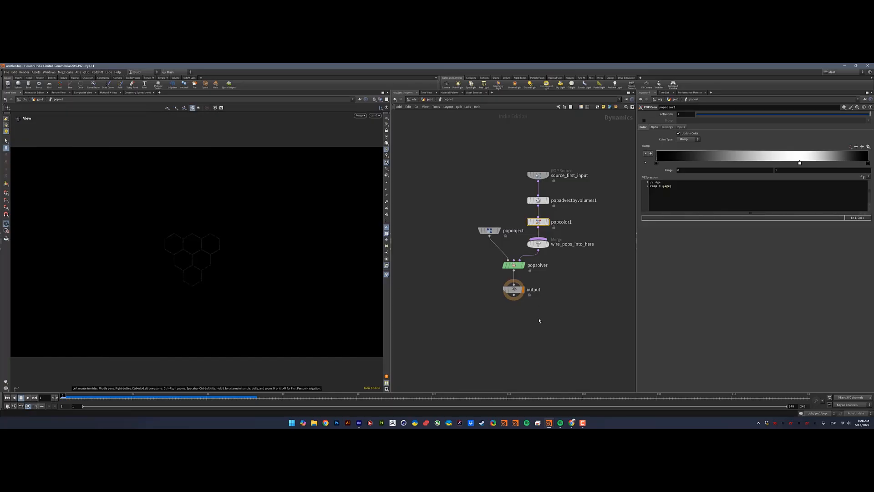
Shift the ramp's starting black key slightly inward and replay the simulation from the geometry network level
left_click_drag(656, 163, 666, 162)
left_click(429, 100)
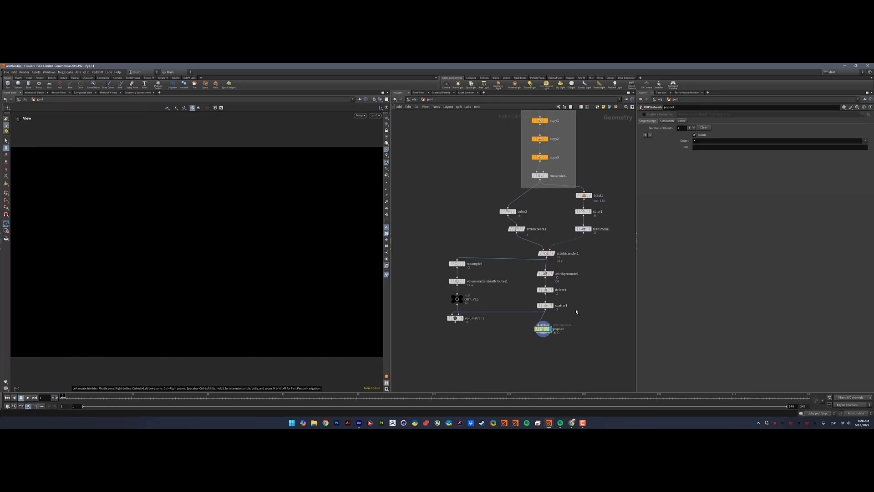
left_click(545, 305)
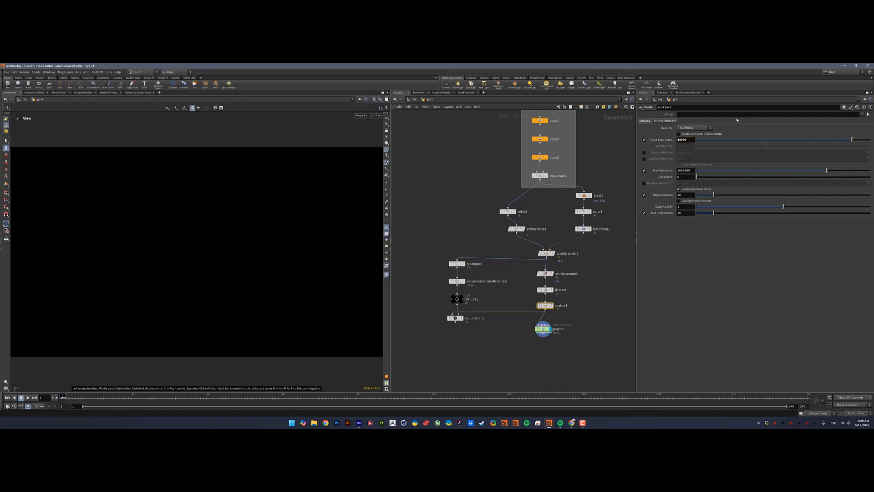
left_click(27, 398)
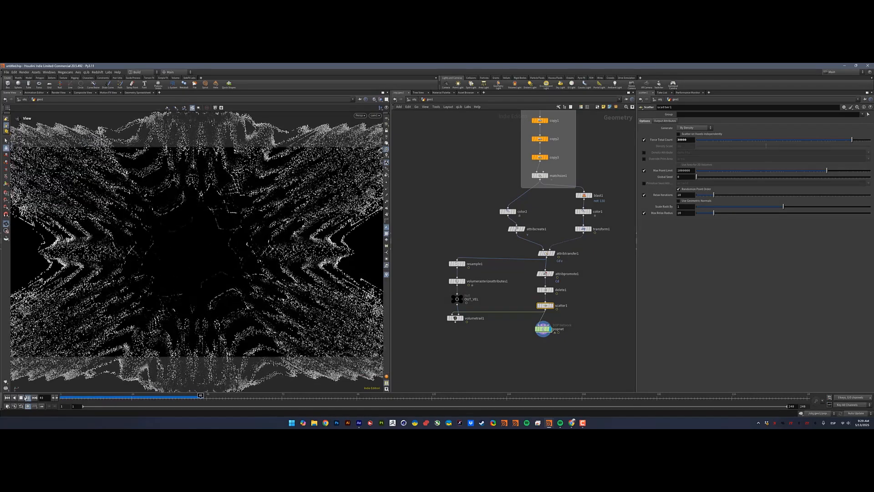
left_click(8, 397)
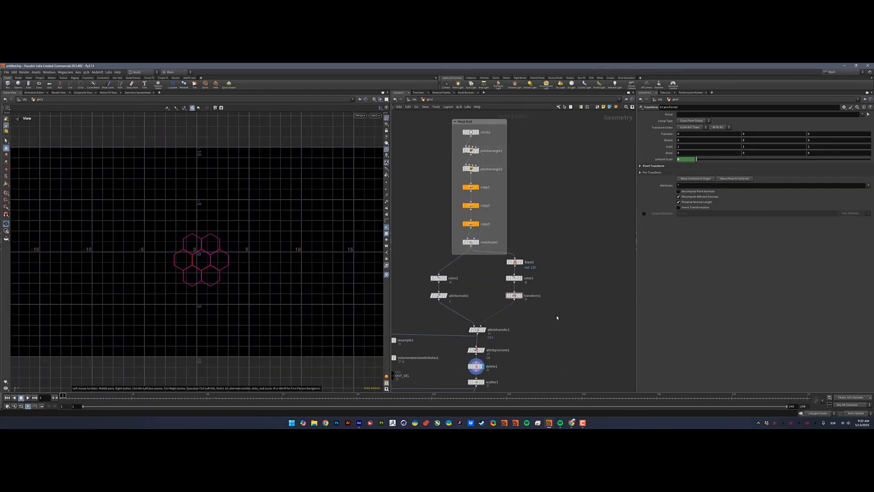
Review the second point wrangle's velocity expression and the Delete node's filter expression
middle_click_drag(557, 318, 567, 328)
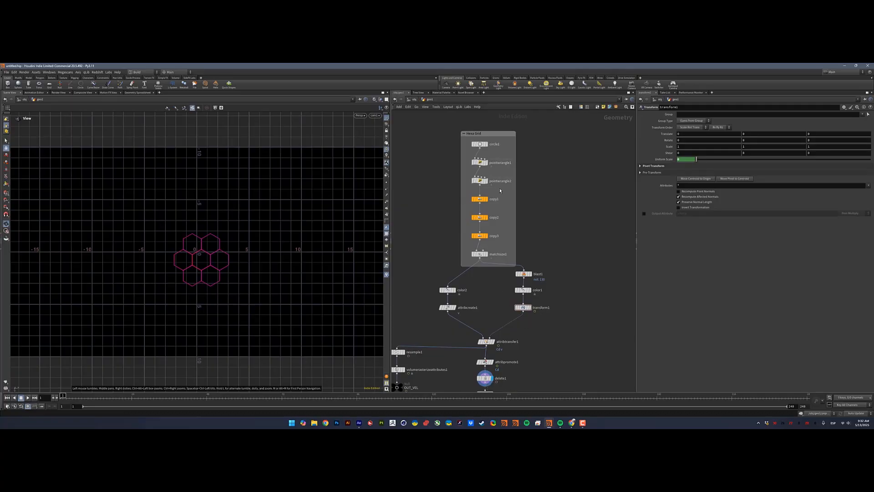
left_click(481, 181)
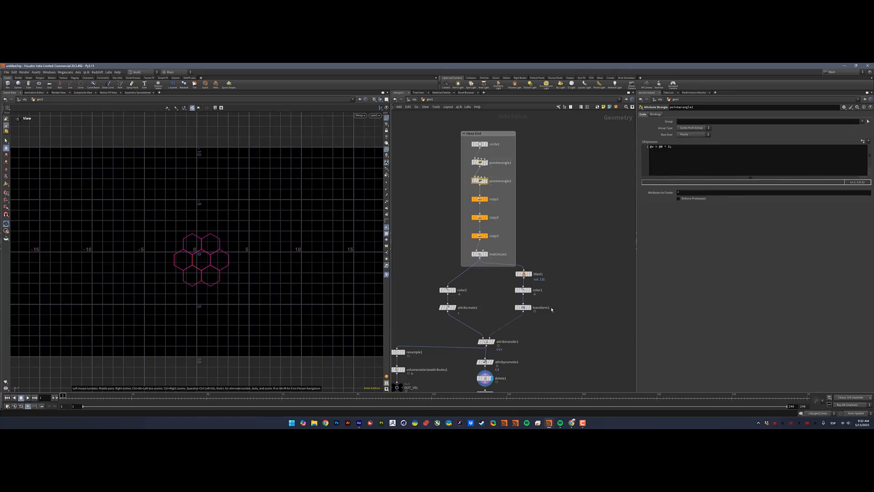
middle_click_drag(535, 352, 535, 337)
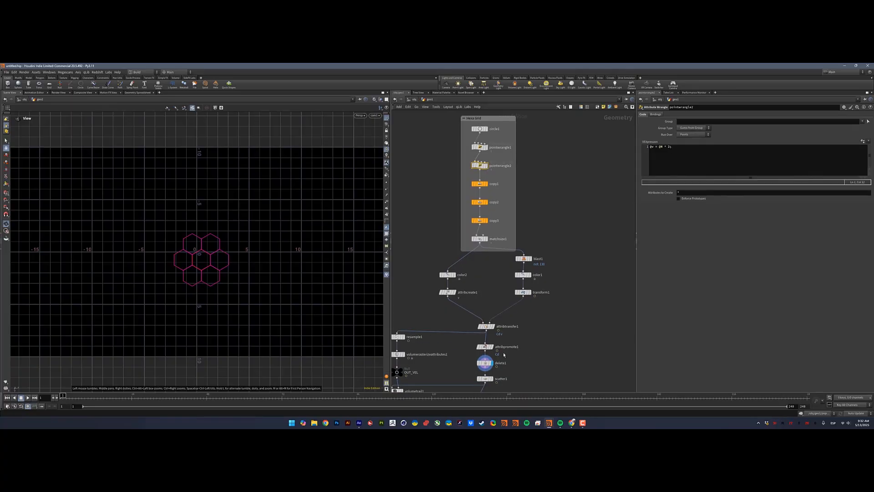
left_click(492, 364)
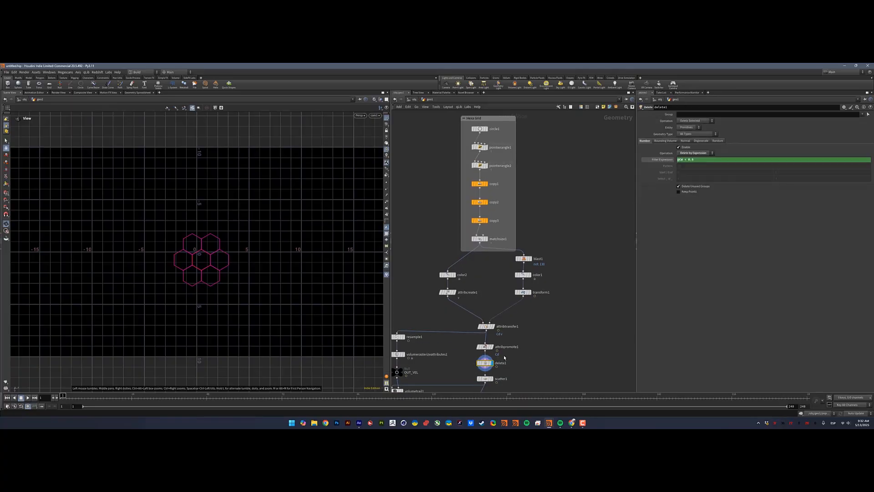
left_click(543, 341)
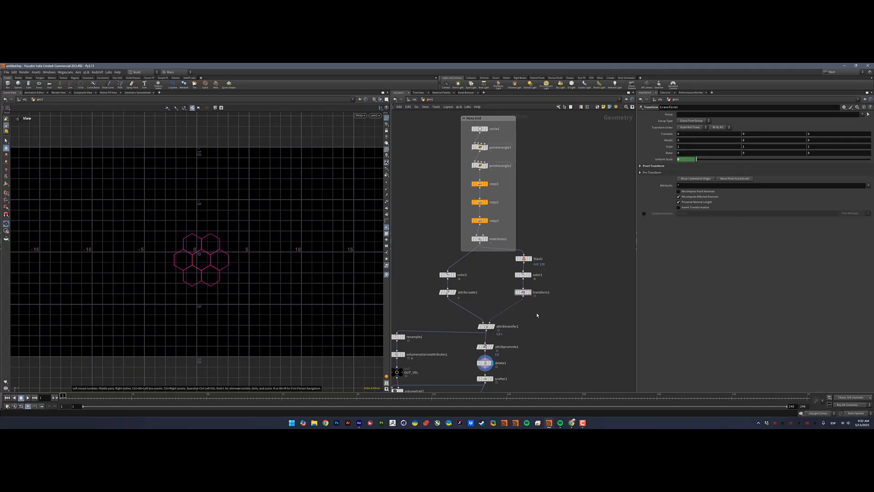
left_click(524, 292)
left_click(694, 179)
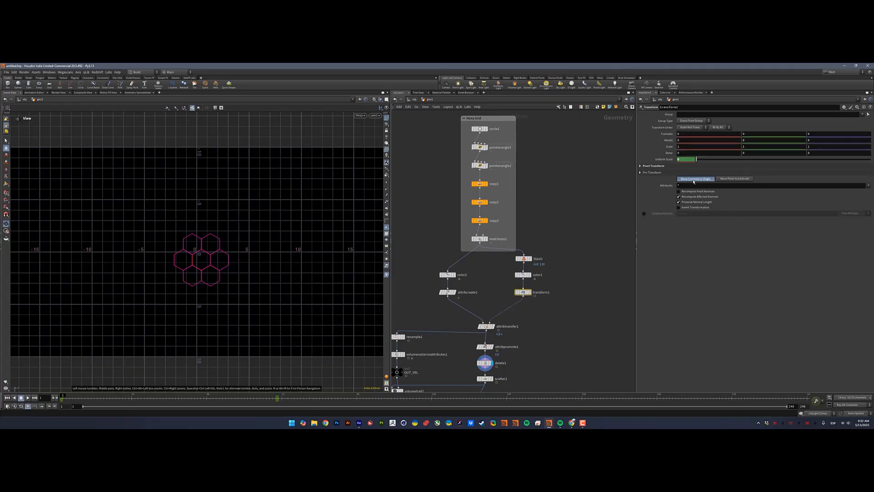
left_click(697, 133)
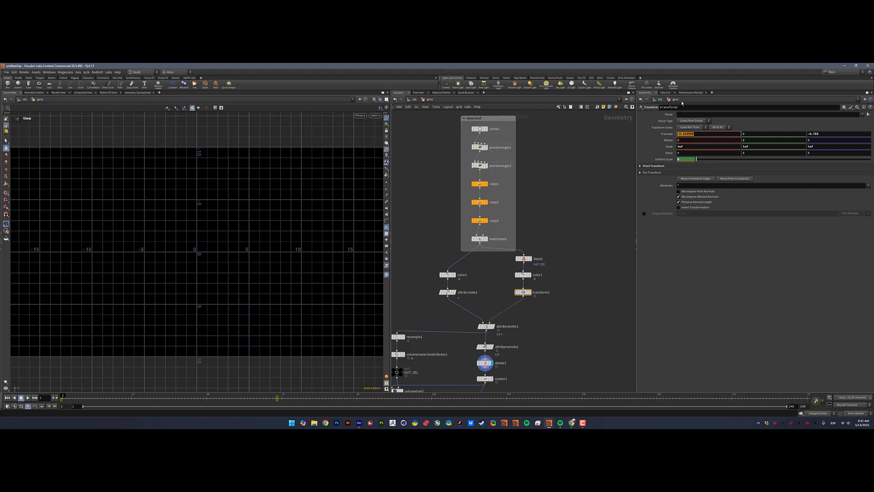
type("0")
key("Tab")
key("Tab")
type("0")
key("Tab")
type("1")
key("Tab")
type("1")
key("Tab")
type("1")
key("Return")
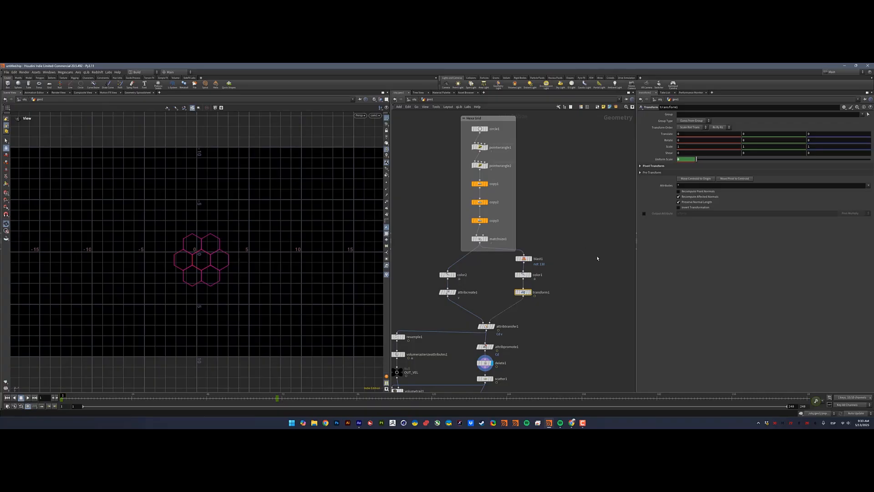
Play the hexagon reveal driven by the animated uniform scale and return to the first frame
middle_click_drag(569, 359, 574, 323)
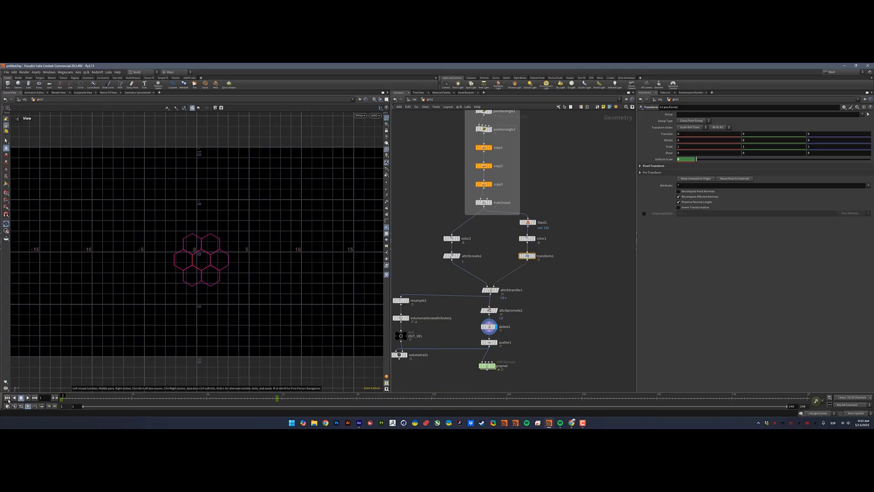
left_click(28, 397)
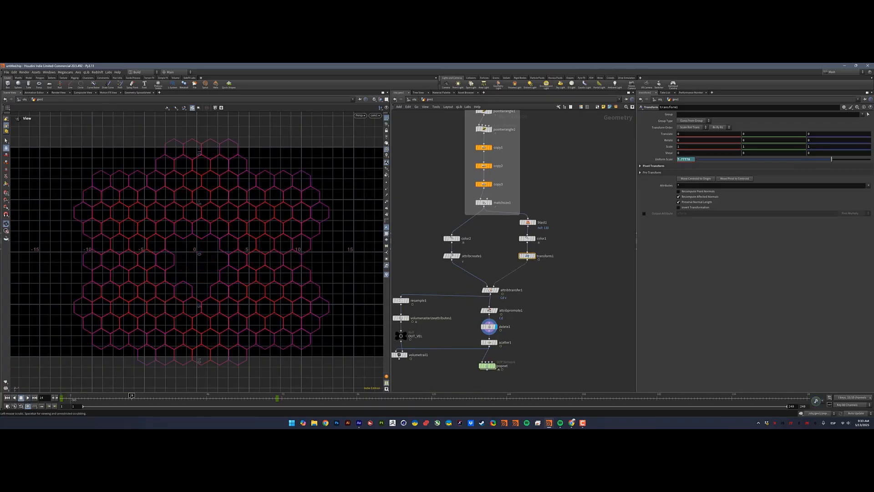
mouse_move(74, 400)
left_mouse_down()
mouse_move(241, 399)
mouse_move(62, 399)
left_mouse_up()
Display the POP Network, play through its particle simulation, and return to the first frame
middle_click_drag(490, 380, 483, 355)
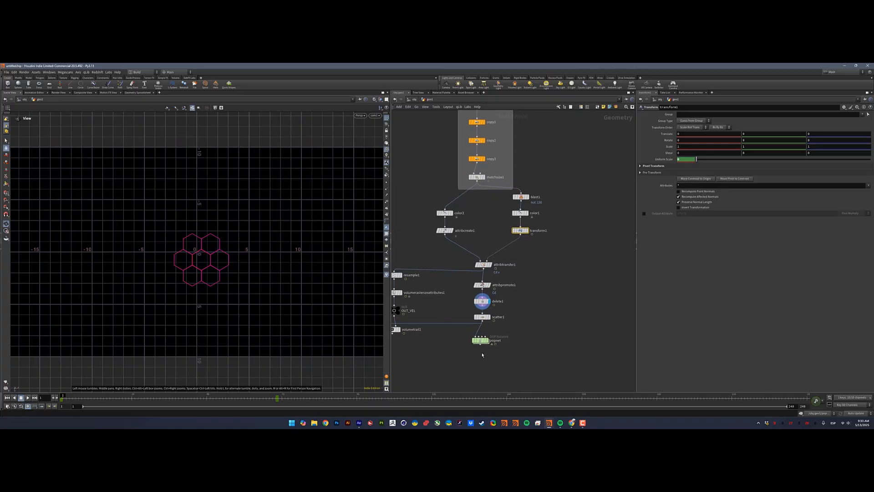
left_click(487, 340)
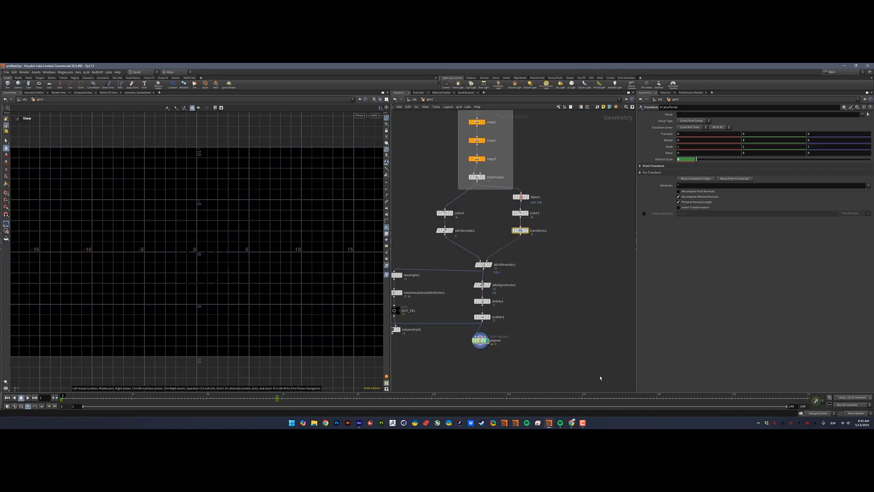
left_click(28, 398)
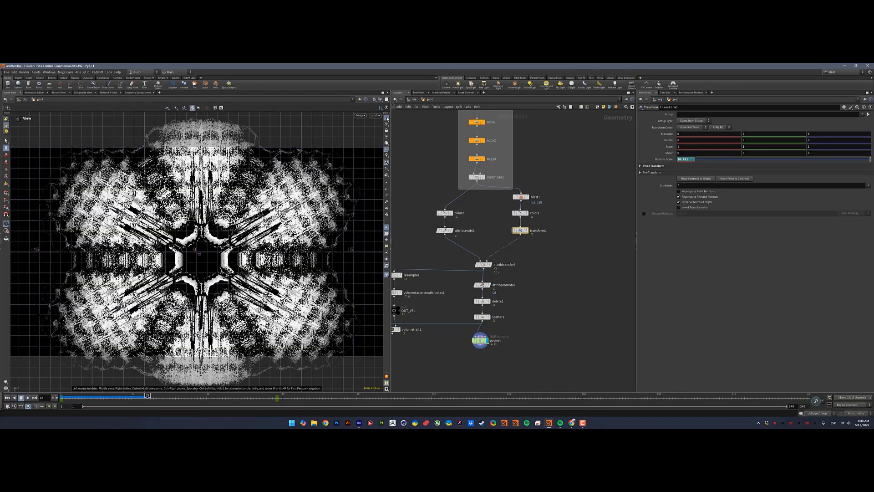
left_click(21, 397)
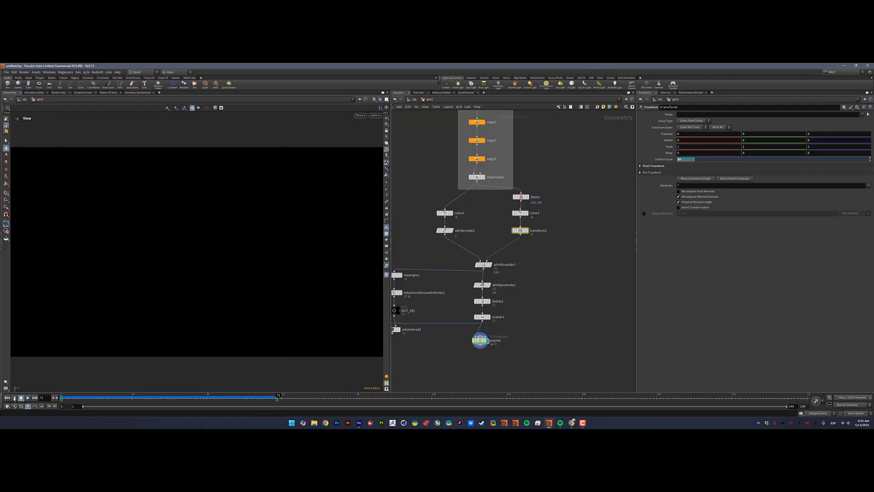
left_click(7, 398)
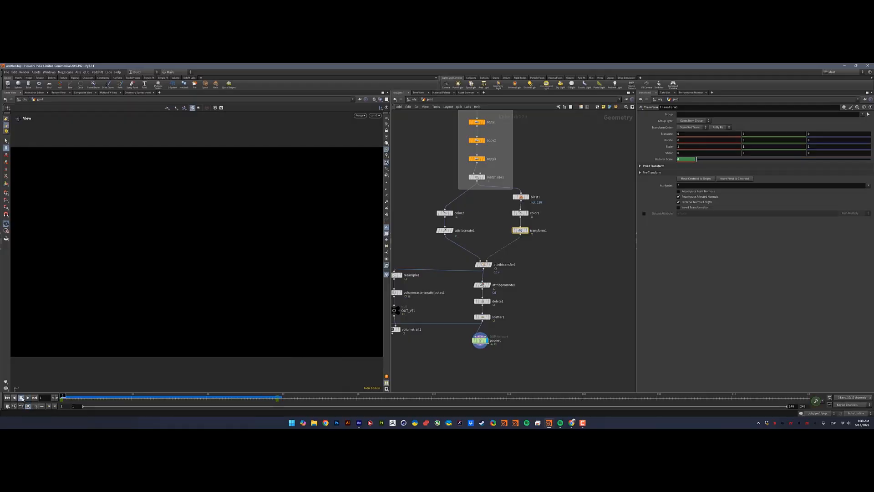
Add a Point Wrangle connected below the POP Network and display it
middle_click_drag(518, 356, 516, 349)
left_click(517, 350)
key("Tab")
type("pw")
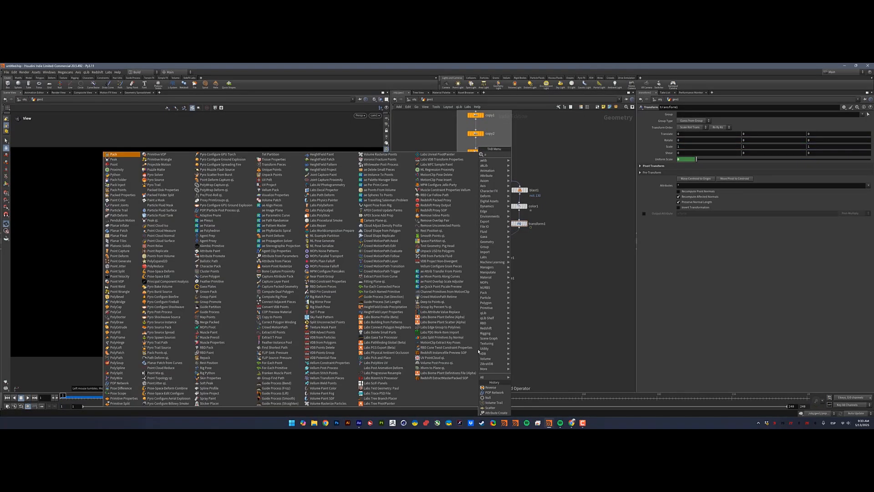
key("Return")
left_click(485, 350)
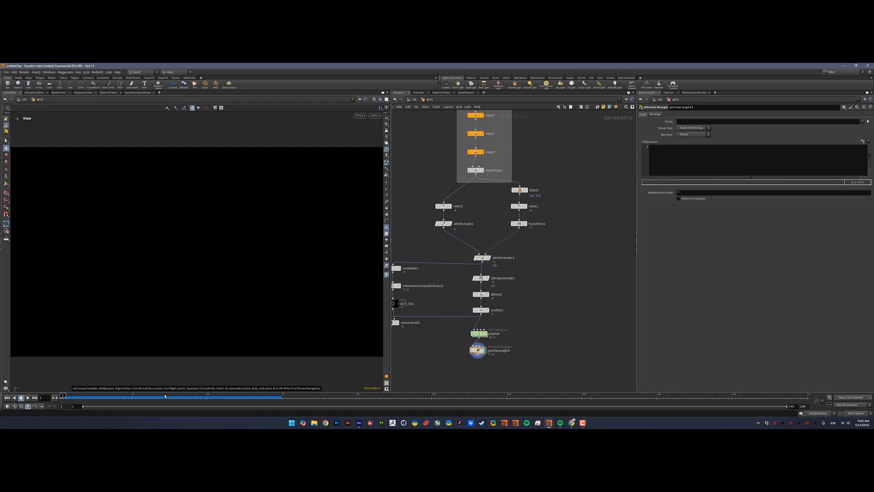
left_click_drag(155, 395, 187, 383)
left_click(693, 157)
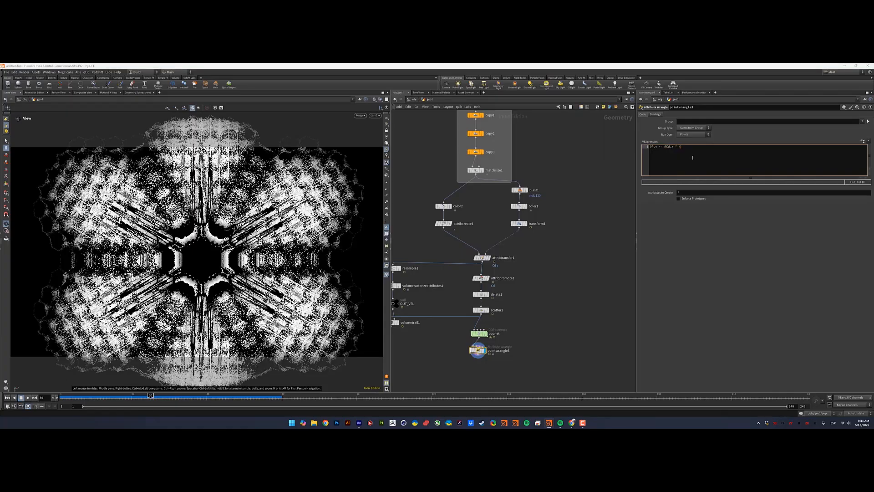
left_click(572, 275)
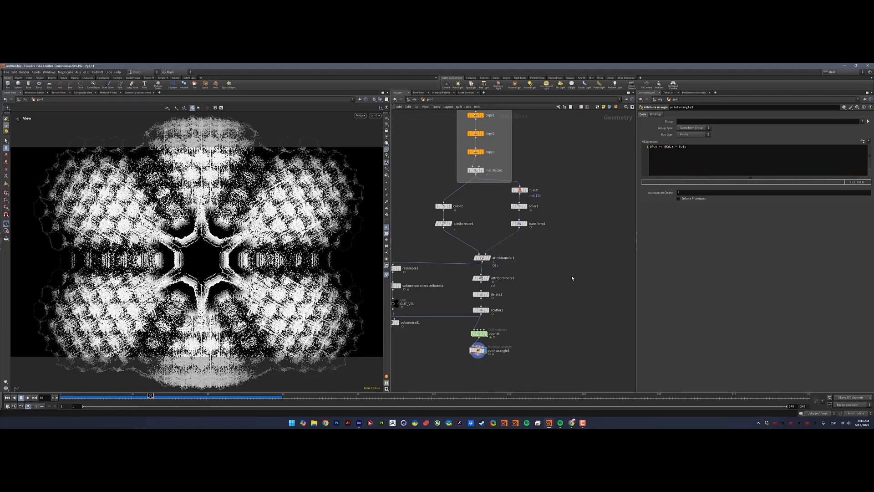
Inspect the height displacement from the side at frame 25, compare it with the POP Network output, and return to cam1
left_click_drag(246, 315, 240, 205)
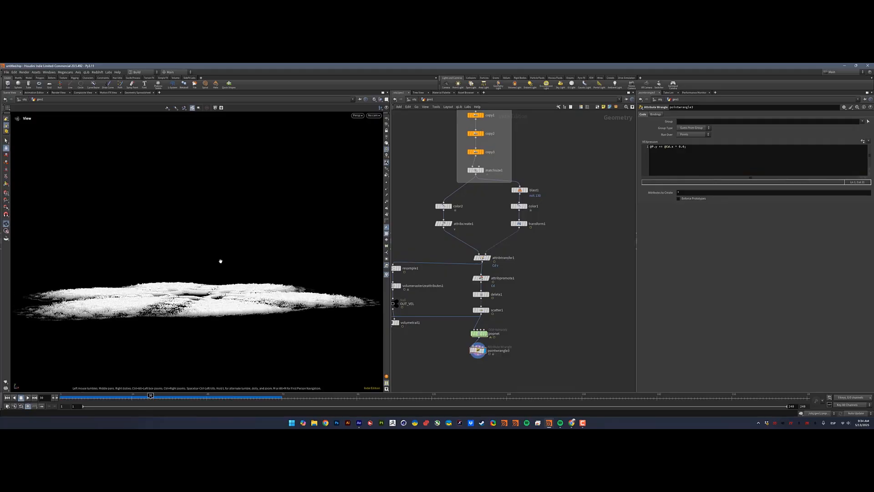
left_click(144, 397)
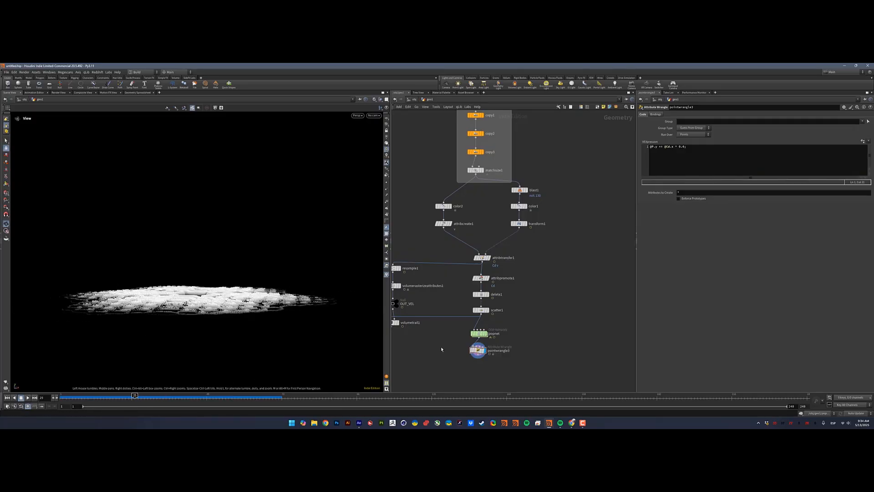
left_click(490, 350)
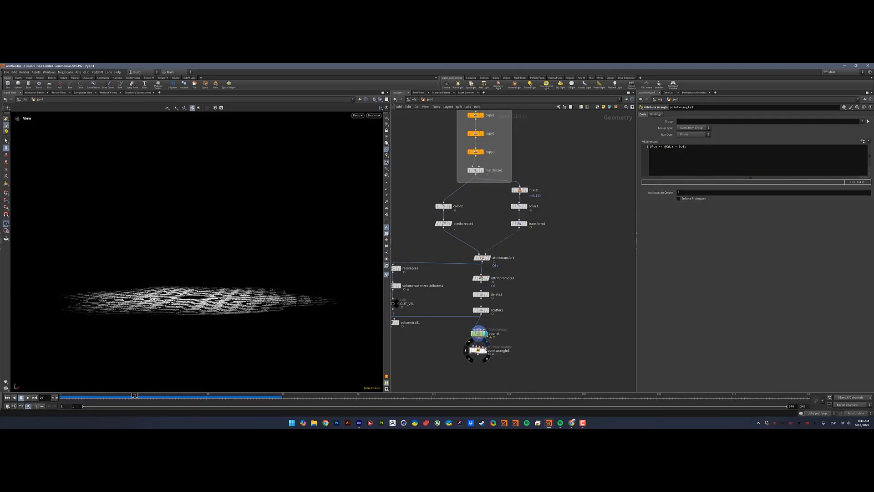
scroll(235, 306, "up", 3)
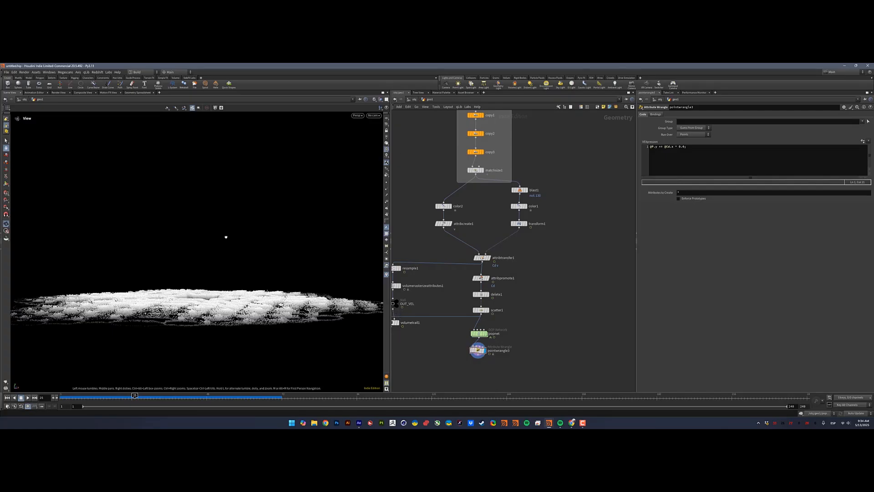
left_click_drag(224, 236, 234, 271)
left_click(375, 115)
left_click(380, 139)
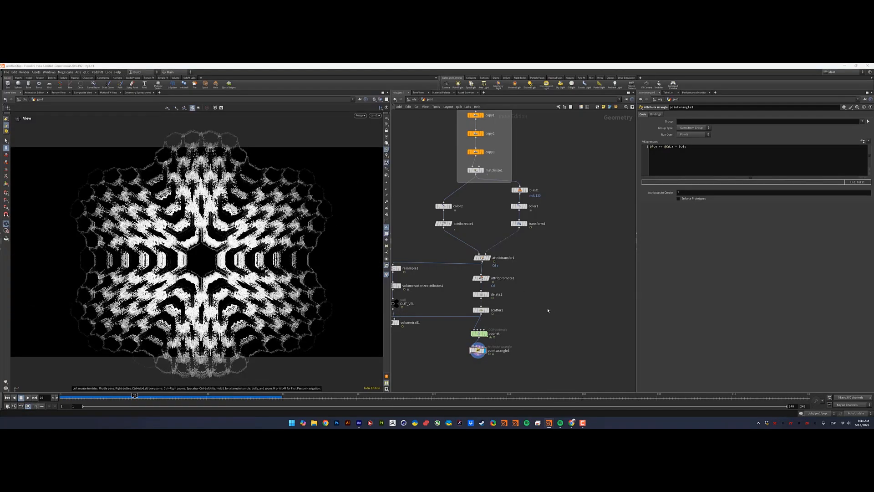
Add a Time Shift node below the point wrangle, display it, and set its frame to $FF - 8
middle_click_drag(528, 333, 524, 284)
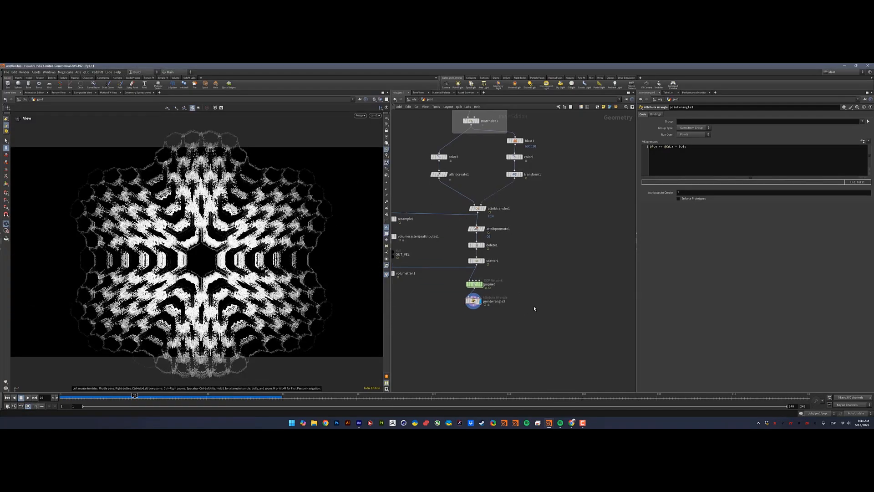
left_click_drag(479, 306, 480, 312)
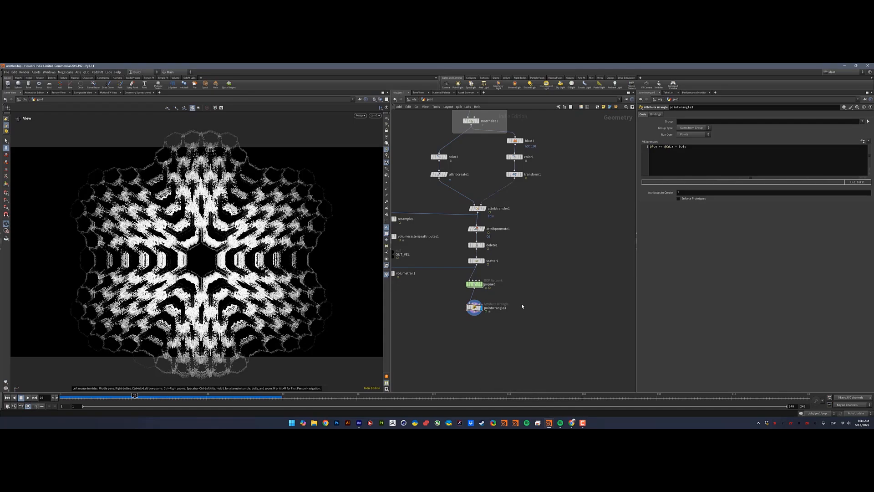
key("Tab")
type("tim")
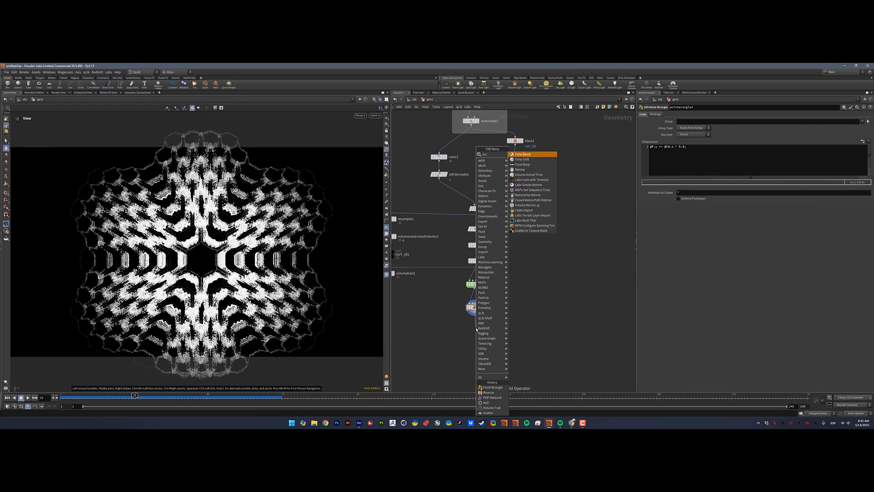
key("Down")
key("Return")
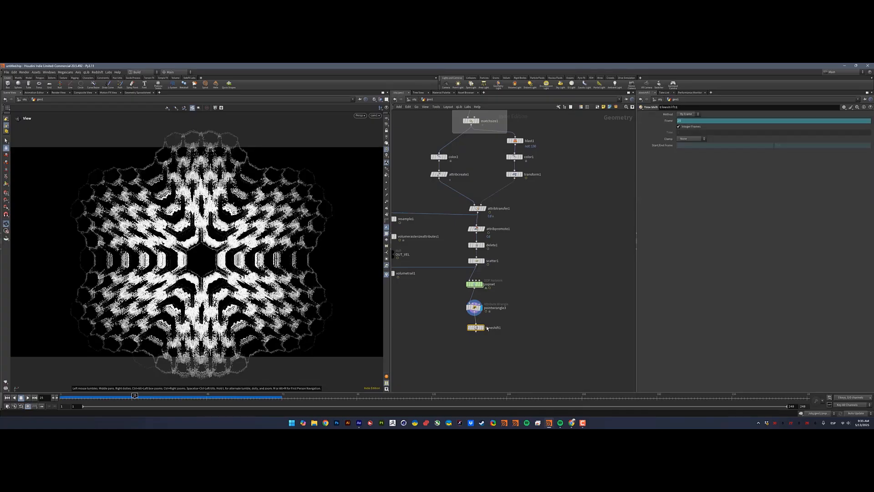
left_click(651, 123)
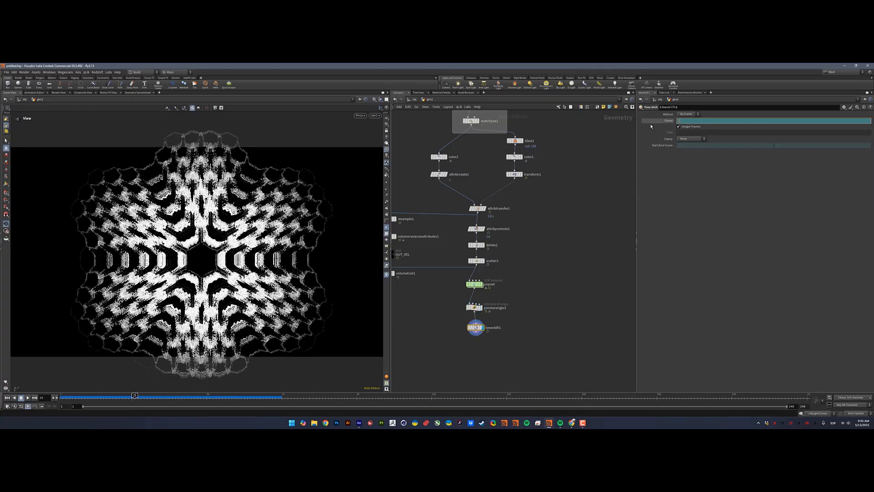
type("$FF - 8")
key("Return")
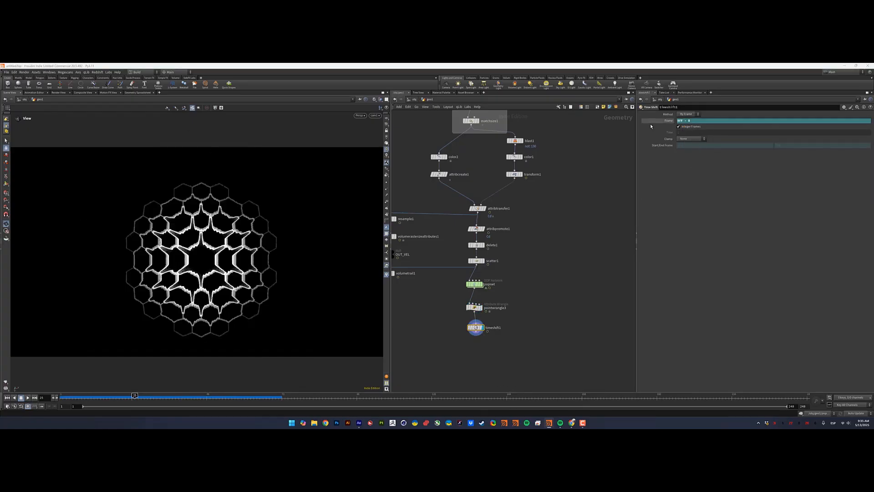
Play the time-shifted particle animation from the start and return to the first frame
left_click(7, 397)
left_click(27, 397)
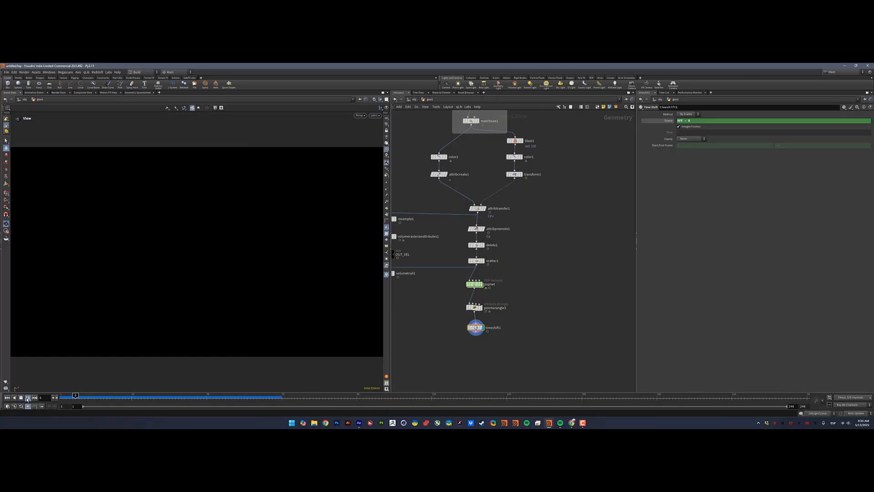
left_click(28, 399)
left_click(6, 398)
Add a Ripple node connected below the Time Shift and display it
middle_click_drag(482, 347, 488, 318)
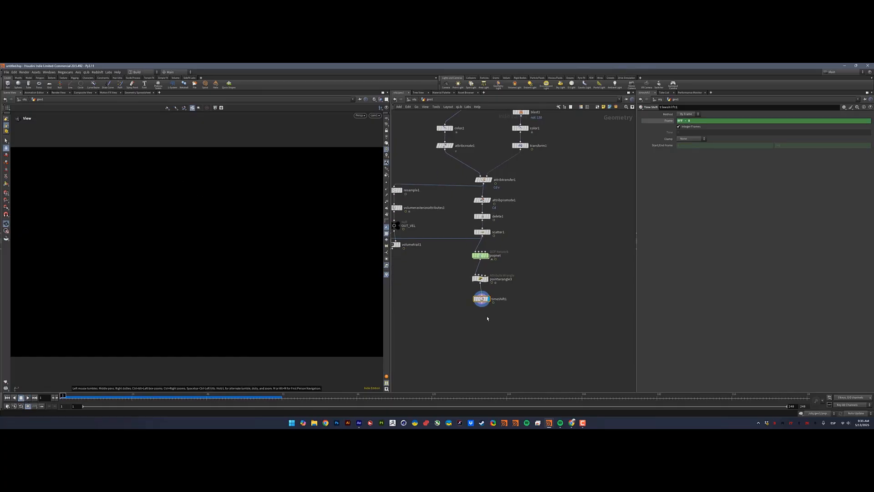
left_click(482, 303)
key("Tab")
type("rip")
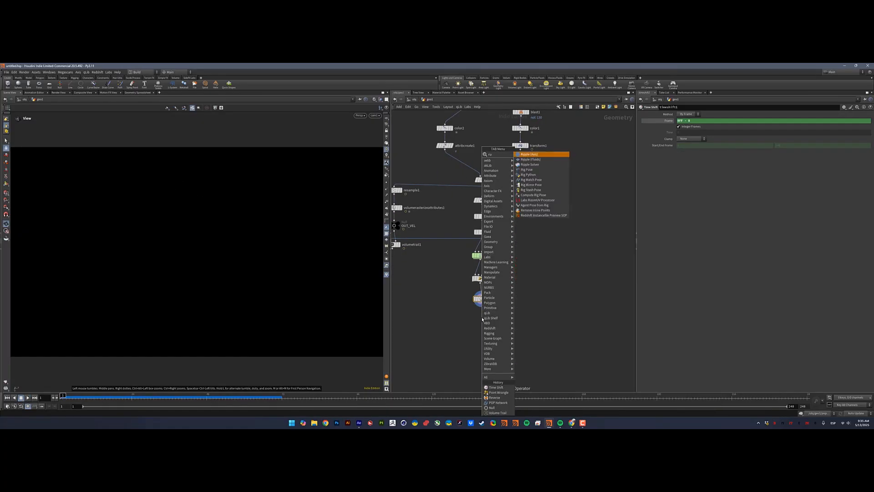
key("Return")
left_click(482, 317)
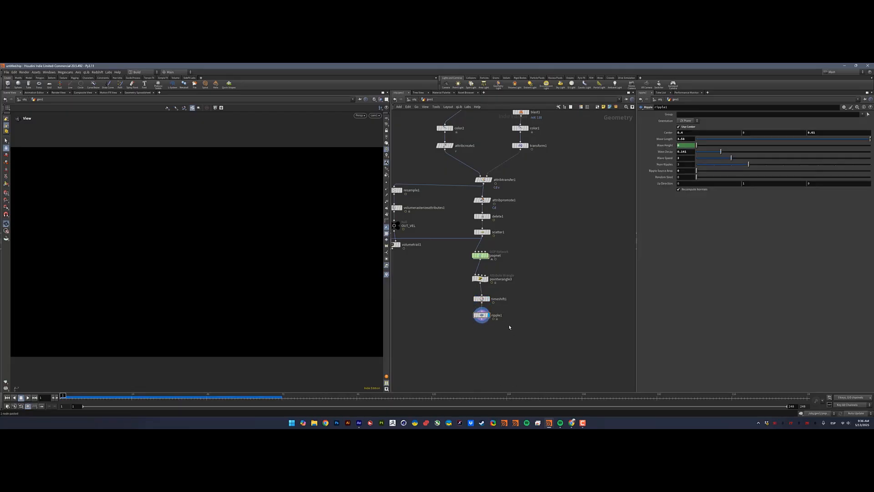
Review the Ripple node's center, wave length, and wave height values at its two keyframes
left_click_drag(527, 328, 486, 315)
left_click(692, 133)
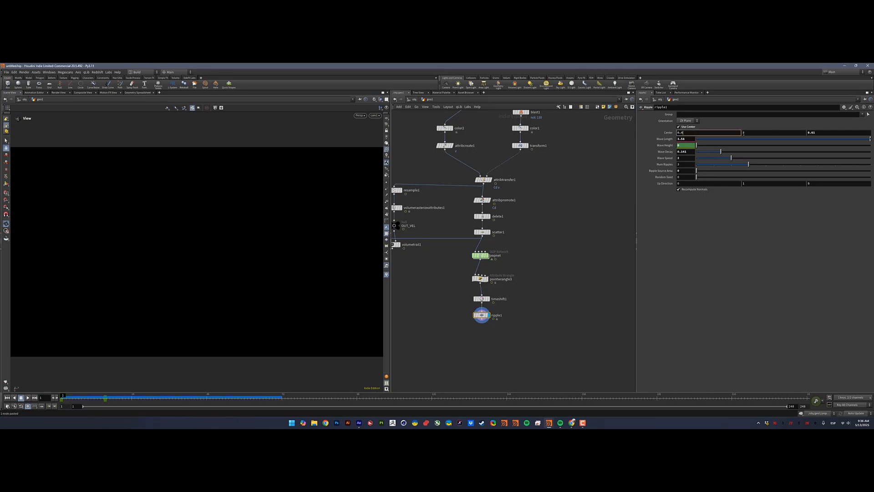
left_click(823, 133)
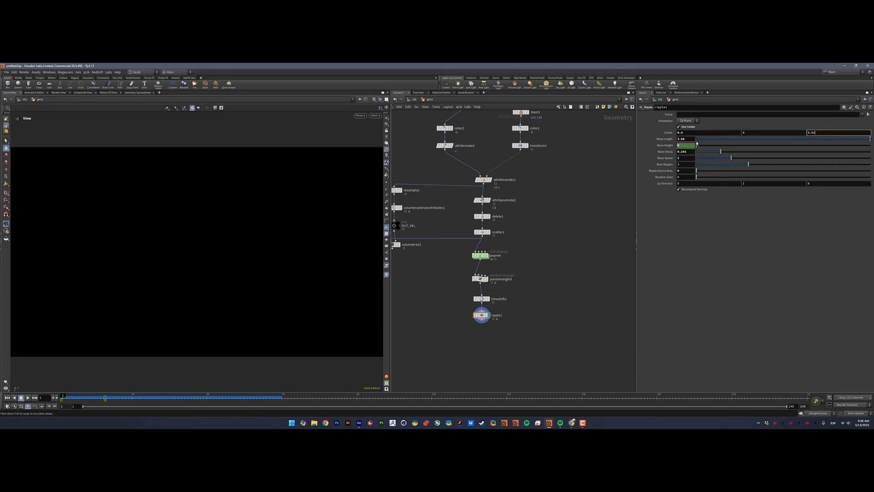
left_click(688, 139)
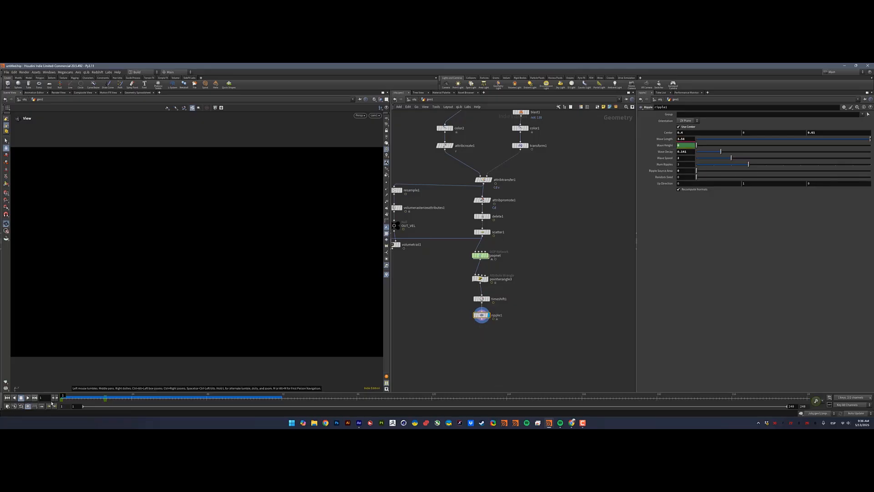
left_click(104, 398)
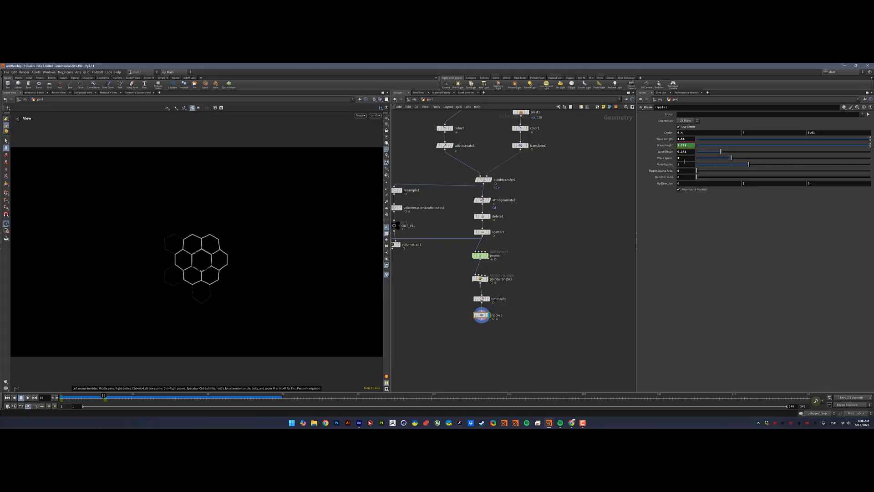
Play the ripple animation from an angled perspective view, replay it from the start, and return to cam1
left_click(28, 398)
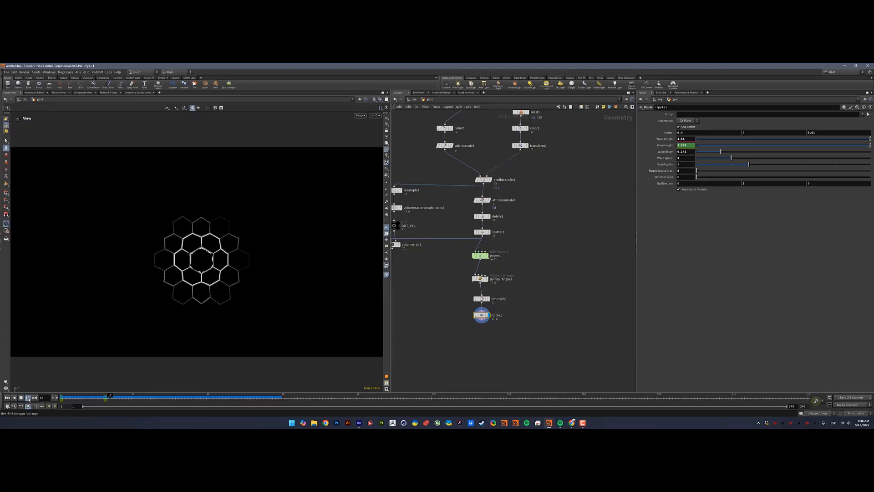
left_click(181, 216)
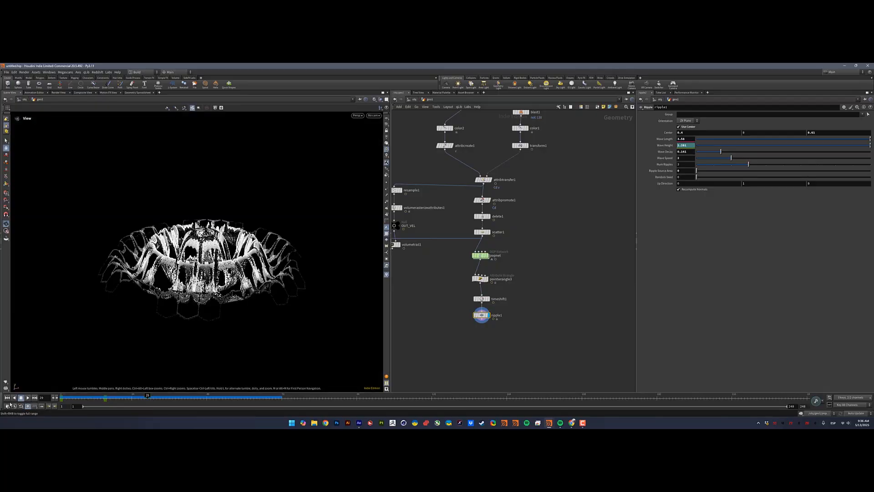
left_click(7, 398)
left_click(27, 399)
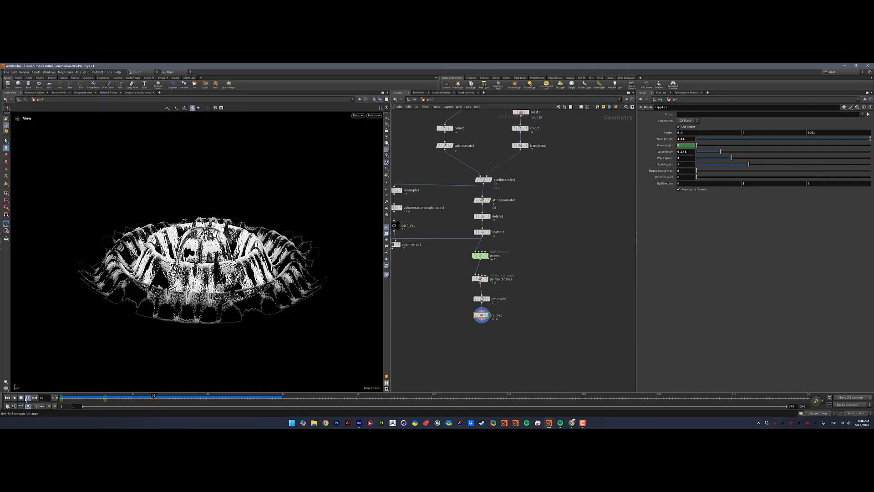
left_click(376, 116)
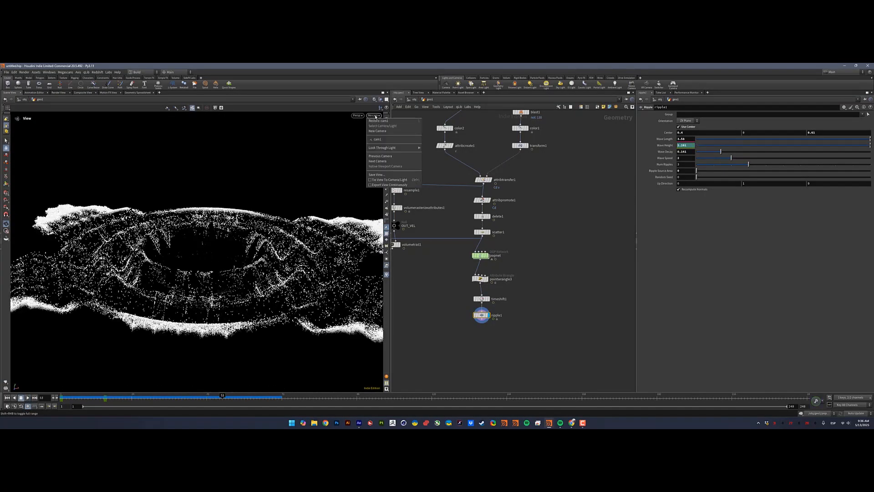
left_click(382, 141)
Add the Pyro Configure Billowy Smoke setup below the Ripple node
middle_click_drag(493, 339, 492, 303)
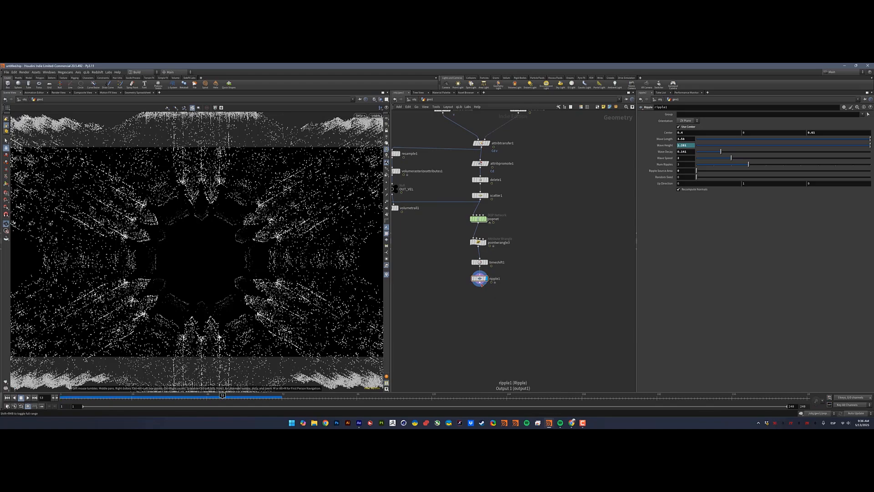
key("Tab")
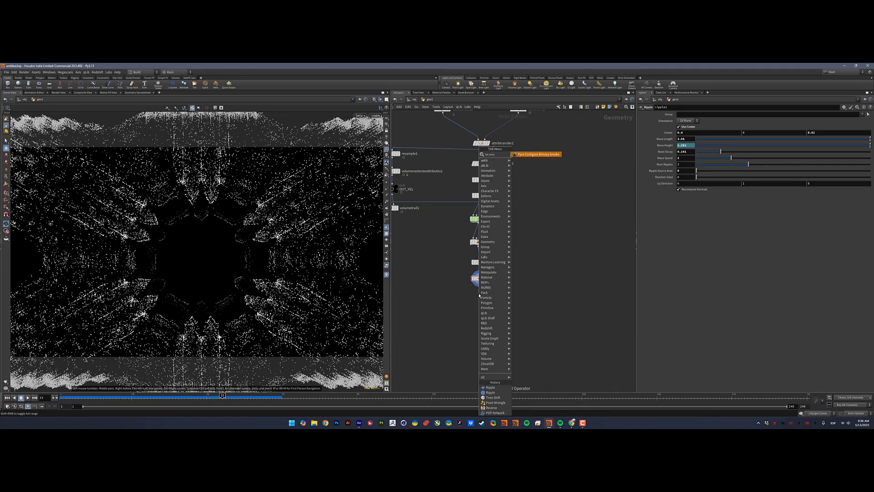
key("Escape")
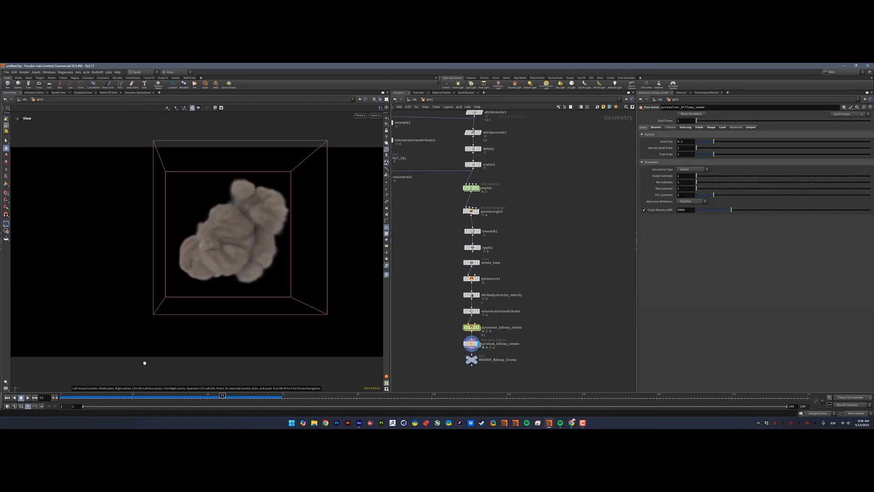
Delete the smoke_base node, move the remaining pyro nodes aside, and connect the Ripple output to pyrosource1
left_click(464, 264)
key("Delete")
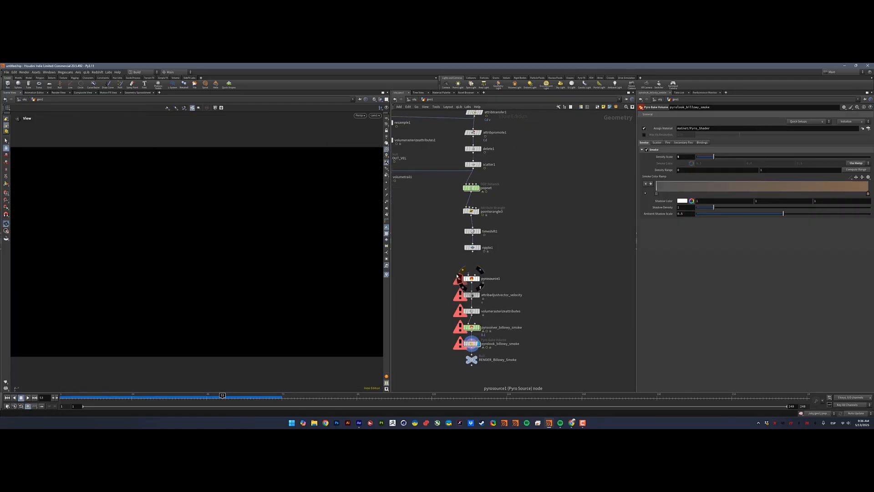
left_click_drag(453, 269, 517, 371)
left_click_drag(475, 279, 531, 272)
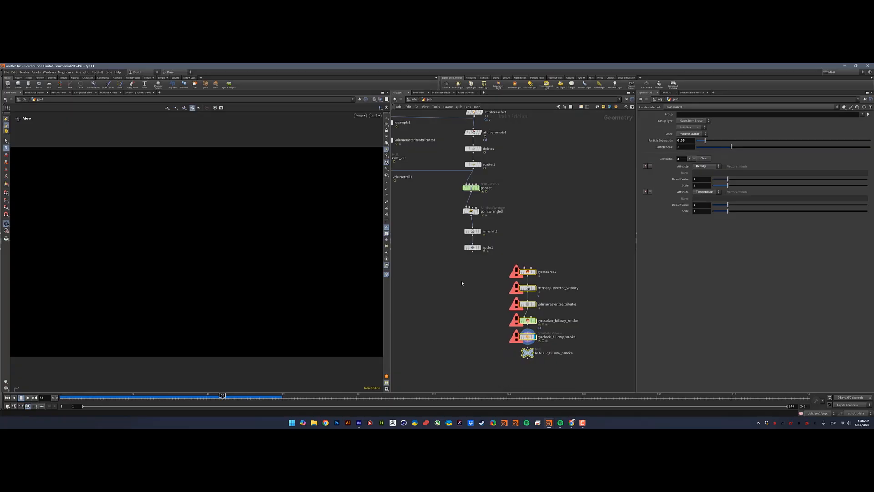
left_click(461, 280)
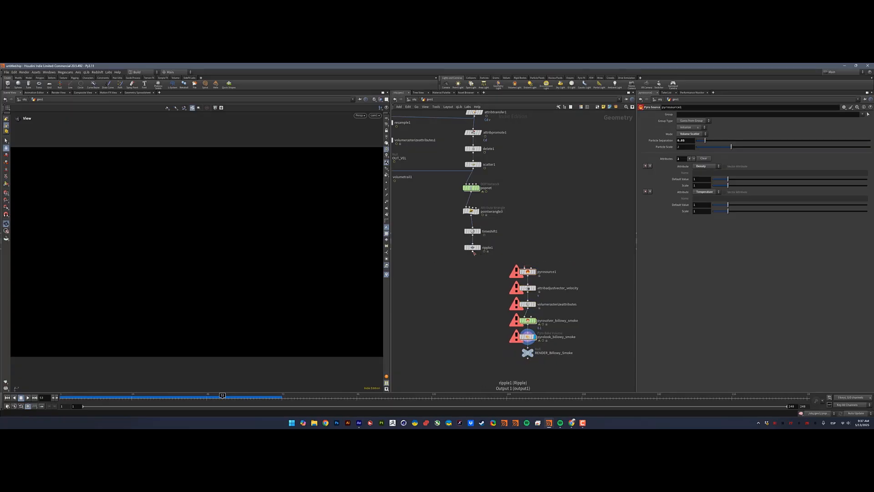
left_click(473, 252)
left_click(527, 267)
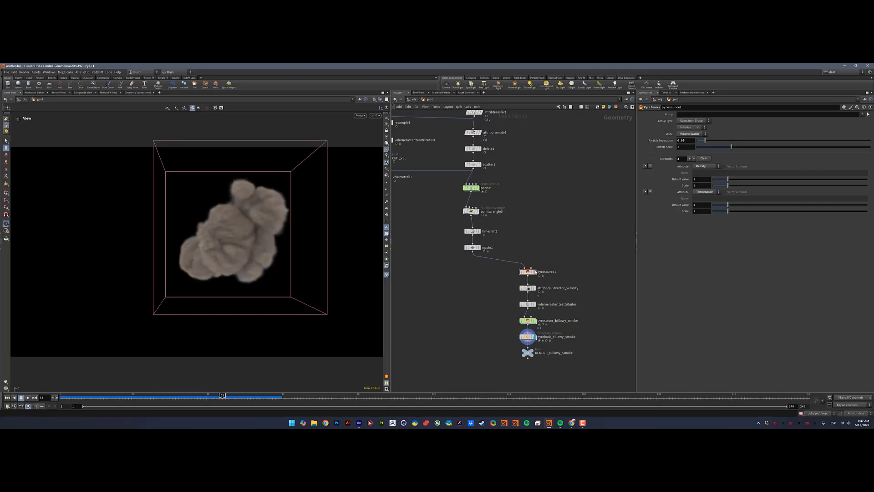
Display pyrosource1 and set its Mode to Keep Input
left_click(535, 271)
left_click(691, 134)
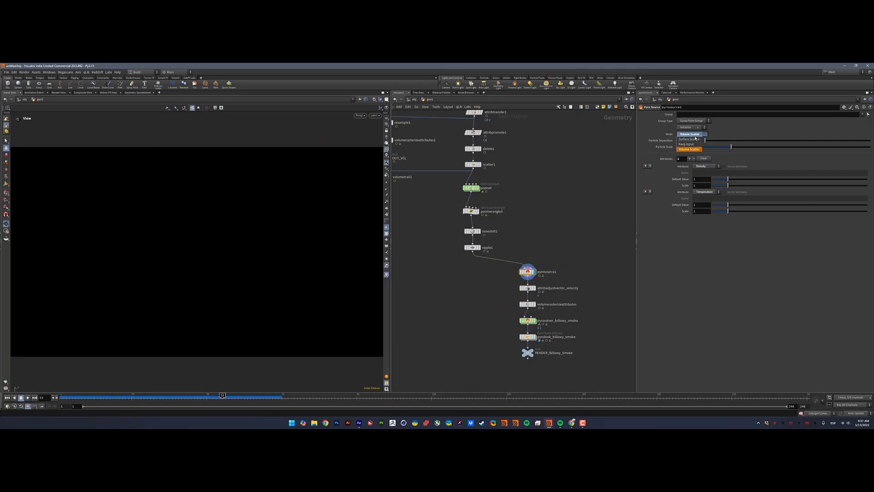
left_click(690, 140)
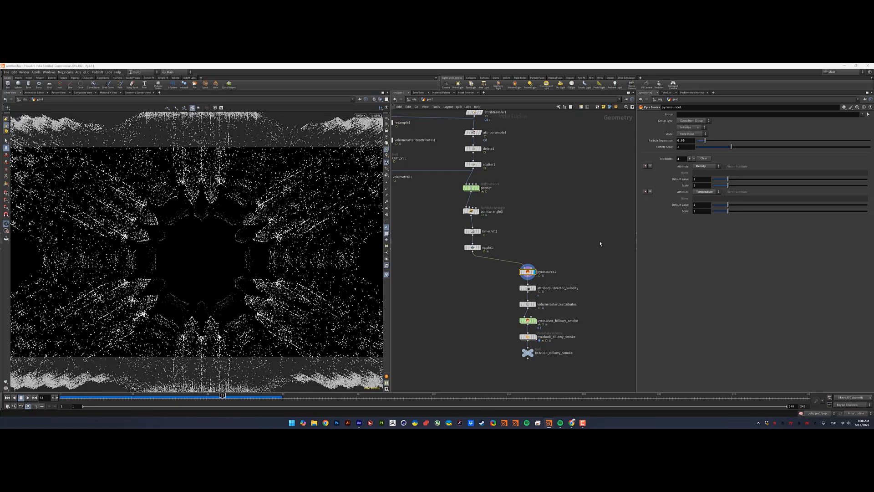
Add an Attribute Transfer node fed by pyrosource1, with the popnet output connected to its second input
left_click_drag(527, 271, 564, 272)
type("atra")
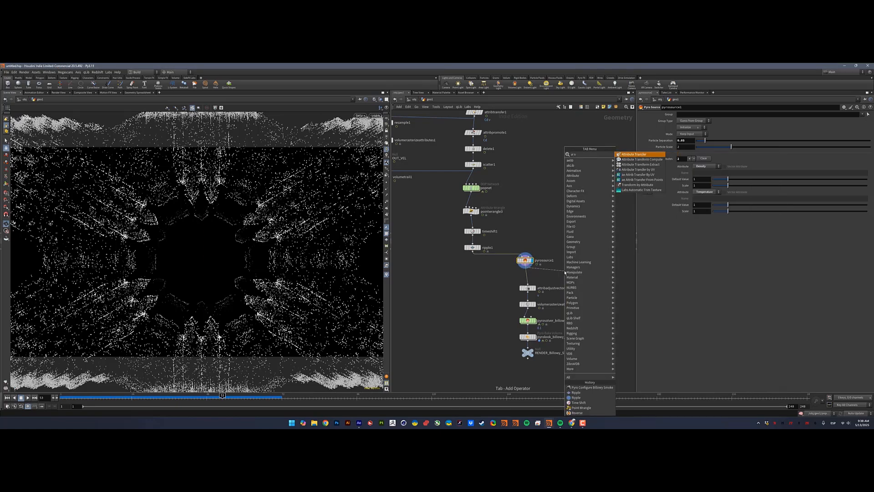
key("Return")
left_click(568, 271)
middle_click_drag(568, 214, 565, 261)
left_click(475, 252)
middle_click_drag(582, 297, 567, 272)
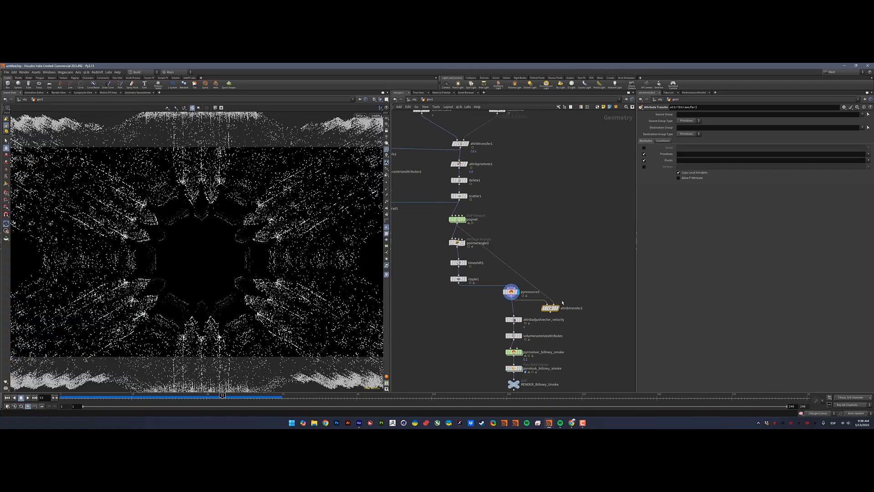
Display the new Attribute Transfer, set its Points attribute to v, and disable the Primitives transfer
left_click(868, 161)
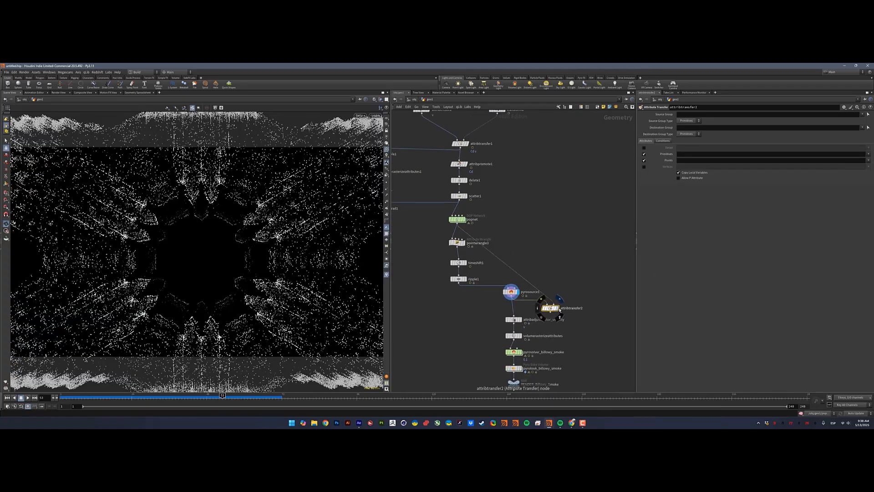
left_click(557, 308)
left_click(869, 162)
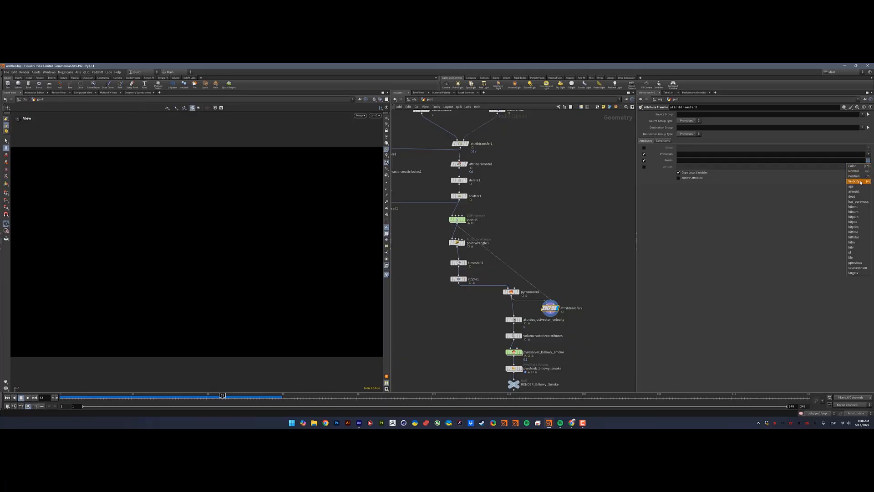
left_click(859, 183)
left_click(644, 154)
middle_click_drag(555, 318, 556, 270)
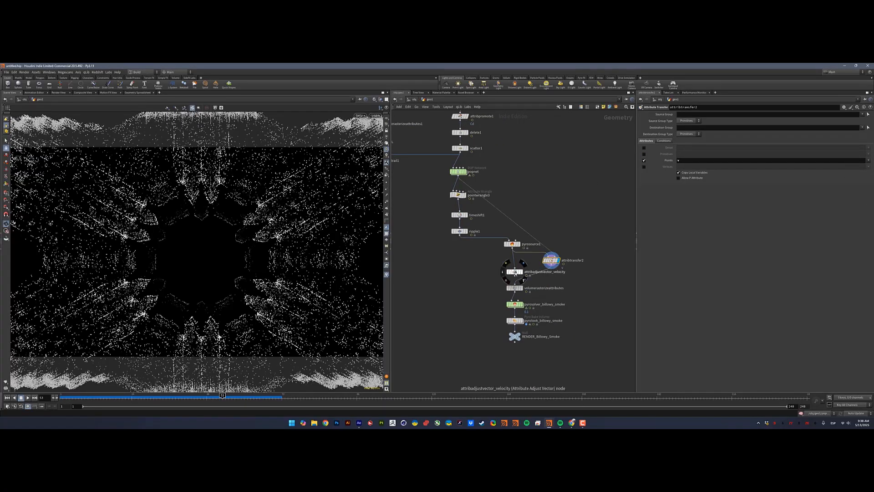
Delete the attribadjustvector_velocity node, shift pyrosource1 aside, and display and select volumerasterizeattributes
left_click(515, 272)
key("Delete")
left_click_drag(511, 244, 503, 244)
left_click(525, 290)
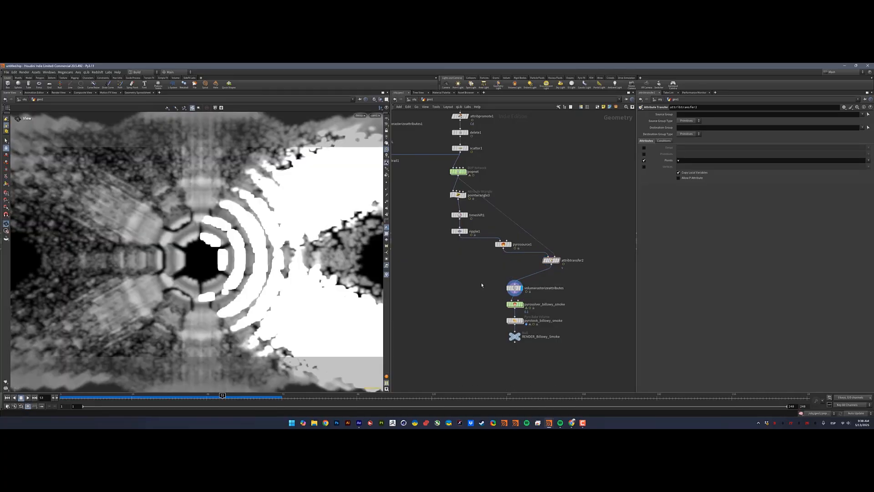
left_click_drag(482, 284, 558, 292)
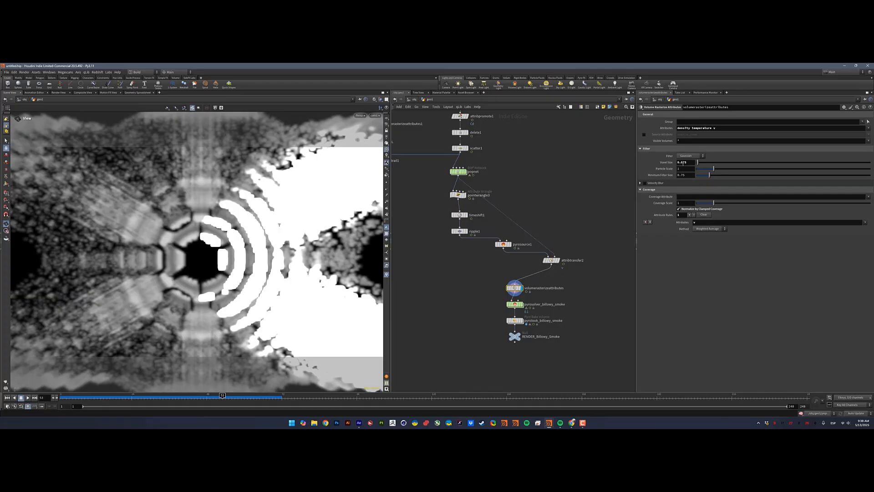
Set the Voxel Size of volumerasterizeattributes to 0.04 and its Particle Scale to 0.5
left_click_drag(688, 163, 667, 169)
type("0.04")
key("Tab")
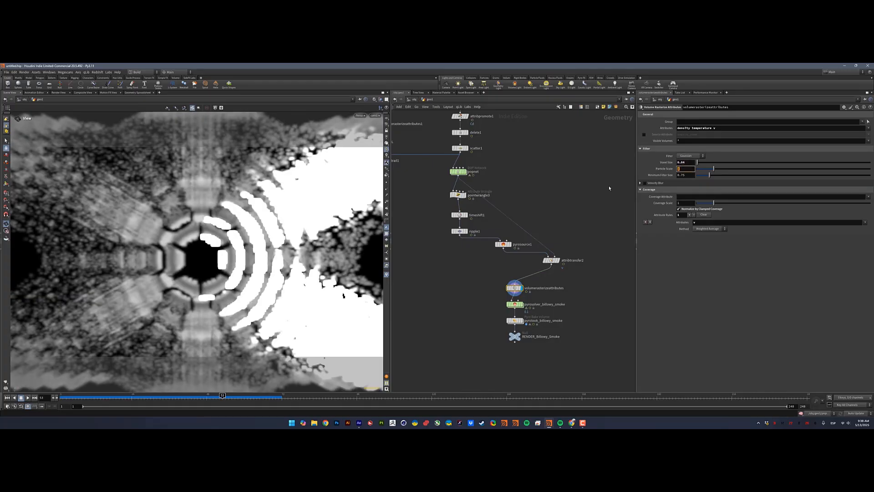
type(".5")
key("Return")
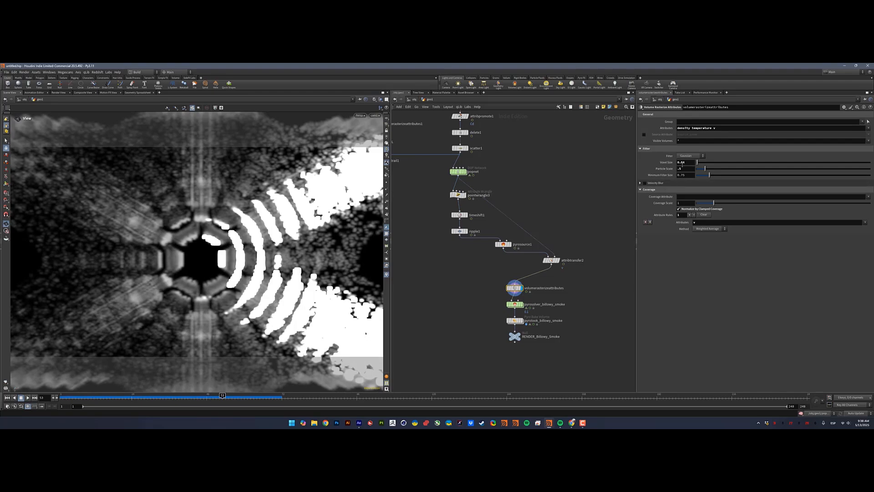
Try a Voxel Size of 0.4 on volumerasterizeattributes and return it to 0.04
key("BackSpace")
key("Return")
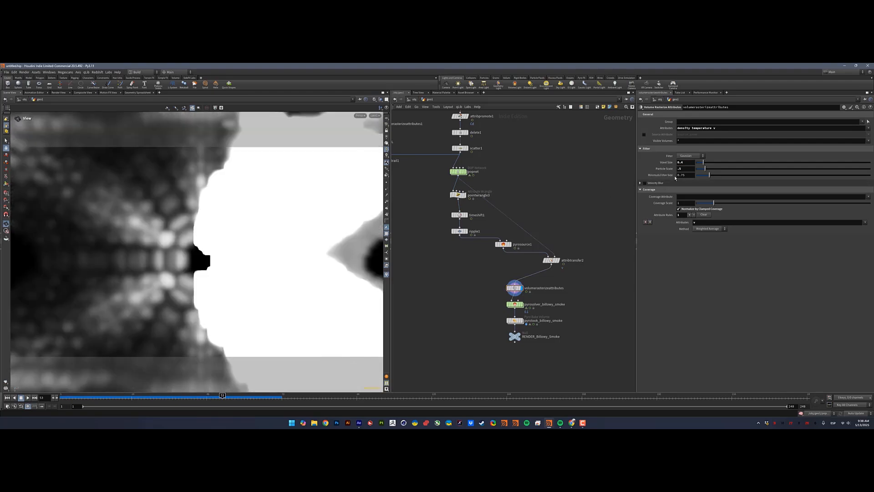
left_click(682, 163)
type("0")
key("Return")
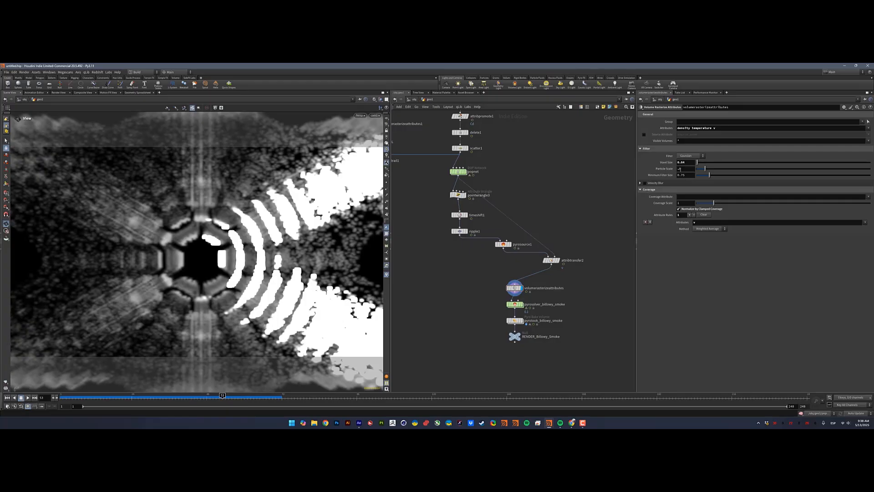
Set the Particle Scale of volumerasterizeattributes to 0.05
left_click(680, 169)
type("0")
key("Return")
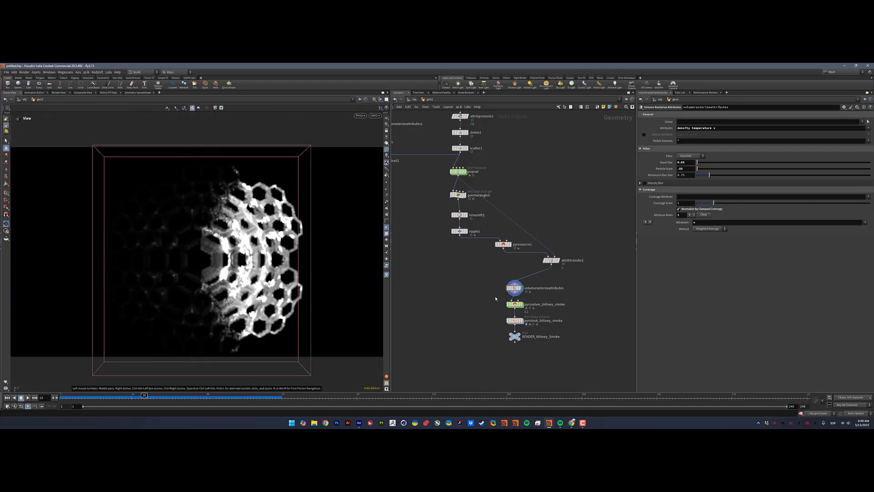
Set the pyro solver's Voxel Size to 0.05 and change the vel source's Operation to Copy
left_click(547, 303)
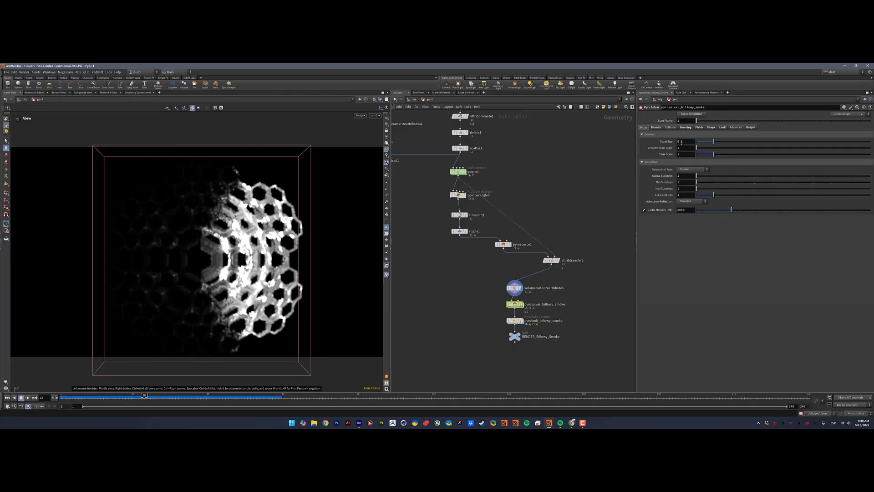
left_click(682, 142)
key("Return")
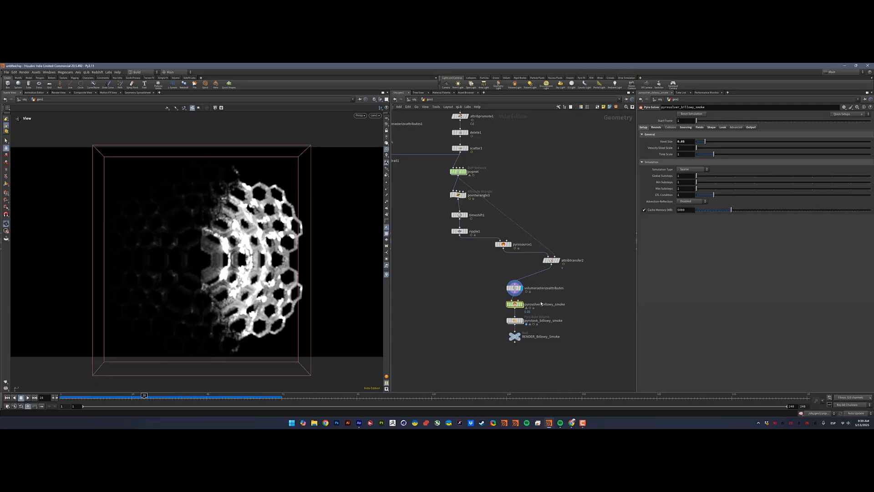
left_click(686, 127)
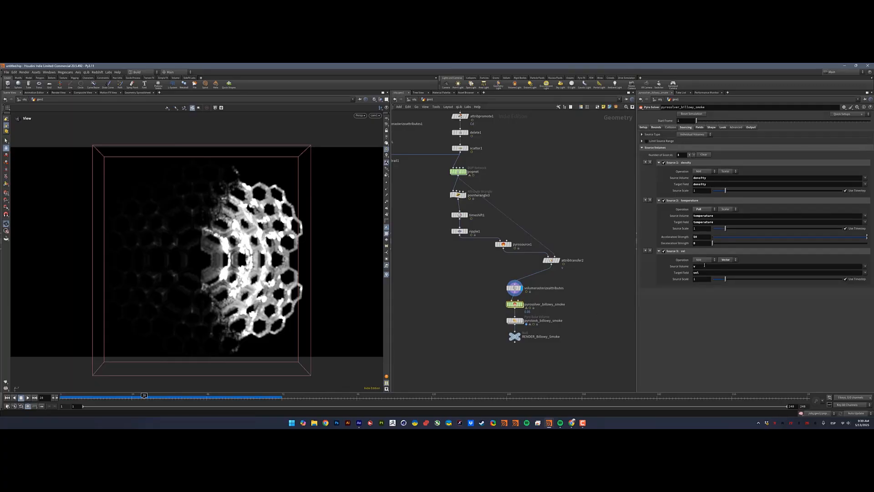
left_click(695, 262)
left_click(700, 260)
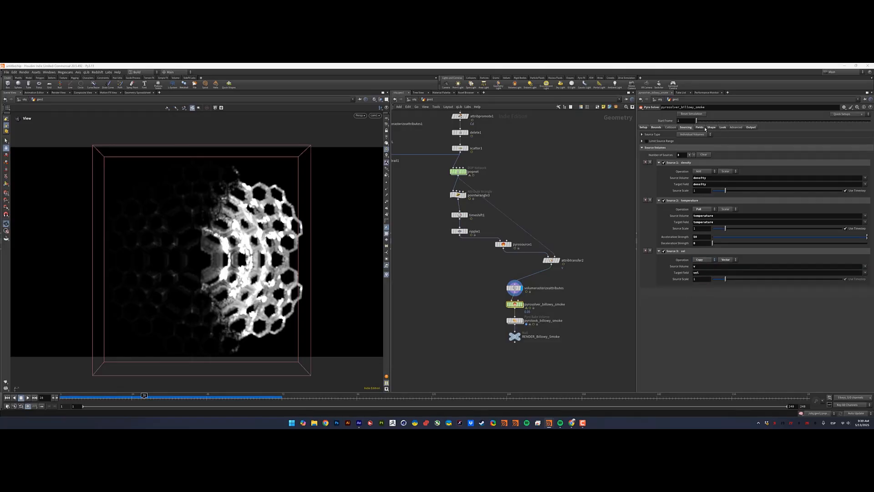
Disable Buoyancy and Wind in the pyro solver's shape settings
left_click(671, 127)
left_click(687, 128)
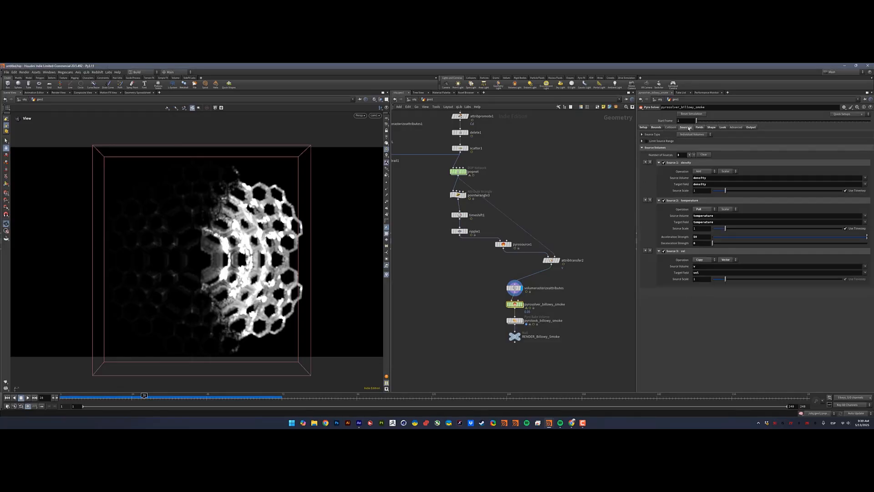
left_click(699, 127)
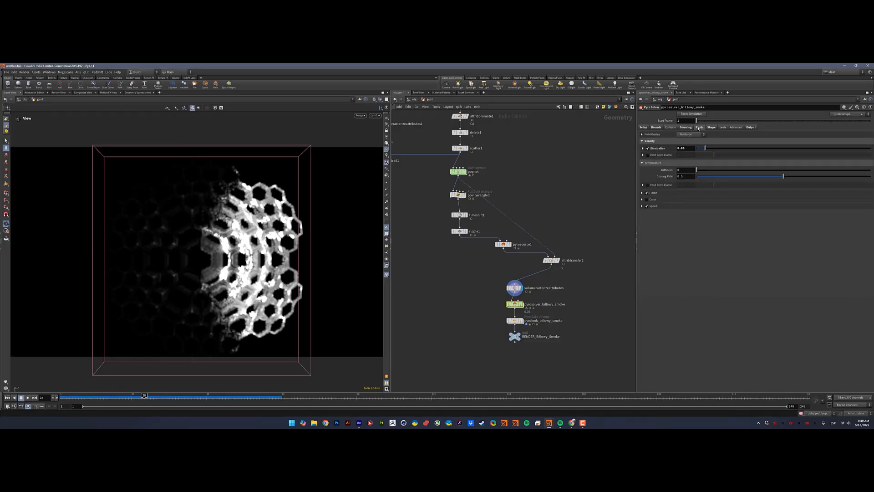
left_click(710, 128)
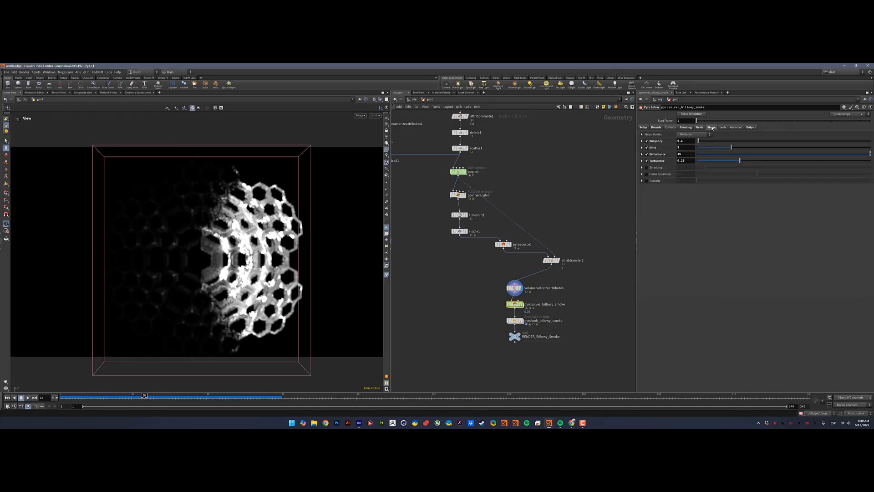
left_click(646, 147)
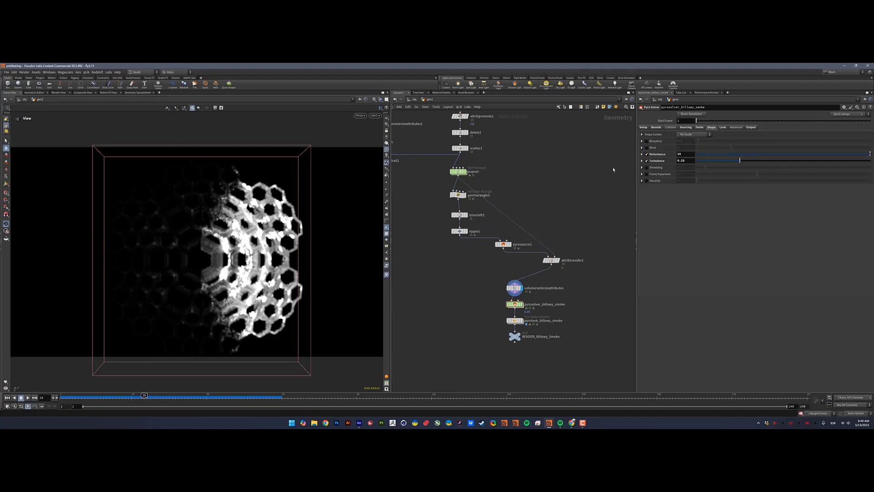
Display pyrosolver_billowy_smoke, play the simulation from the first frame, and rewind to the start
middle_click_drag(577, 192, 558, 116)
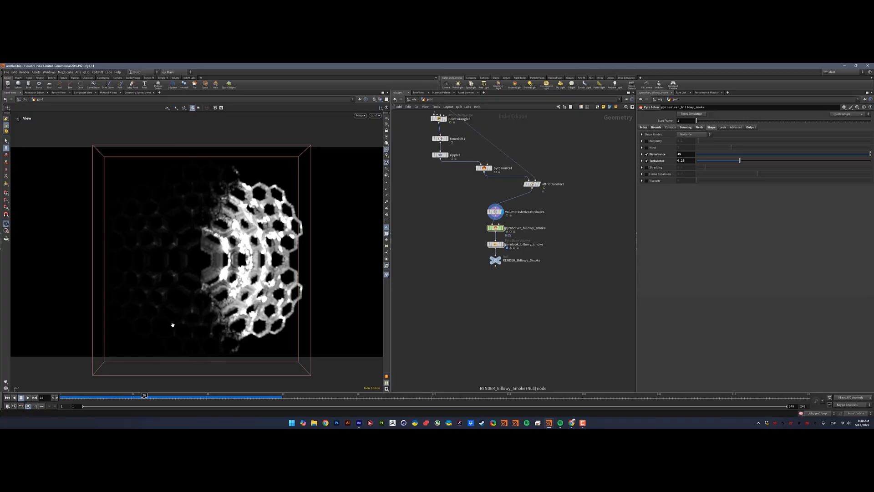
left_click(7, 398)
left_click(501, 228)
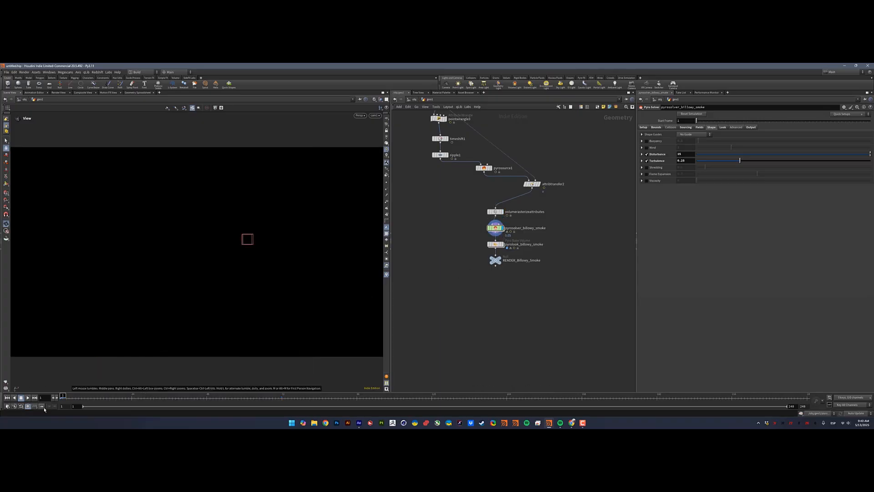
left_click(27, 397)
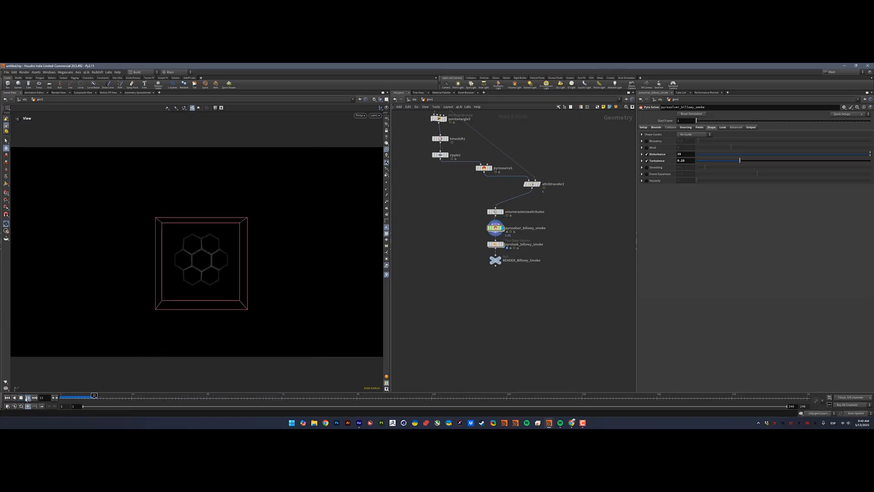
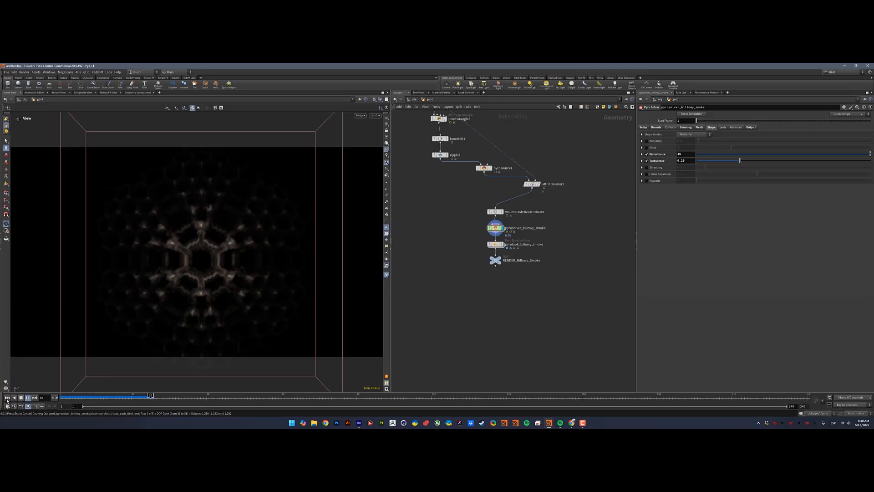
key("ctrl+Up")
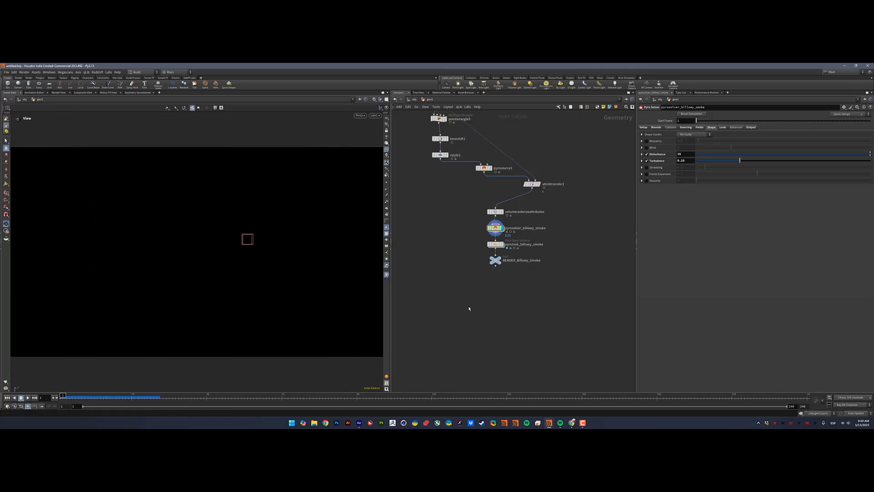
Branch a Bound node off attribpromote1, place it beside the pyro chain, and display it
key("h")
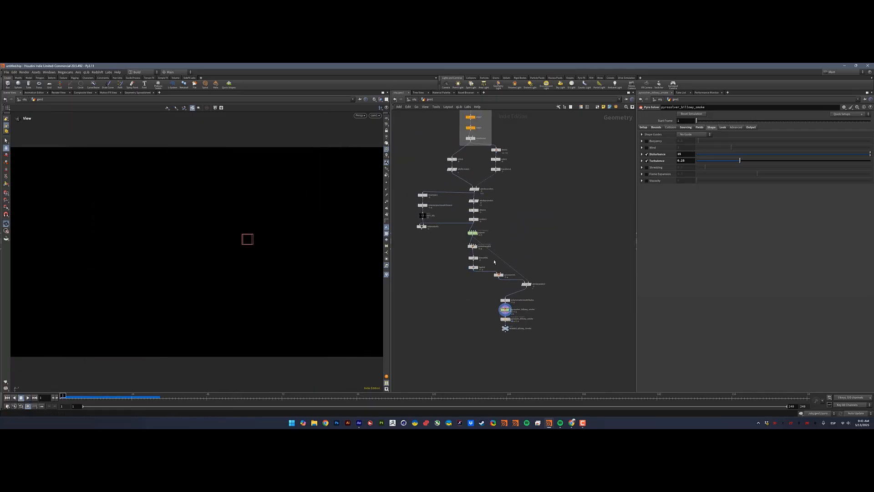
left_click(473, 203)
middle_click_drag(456, 322, 474, 262)
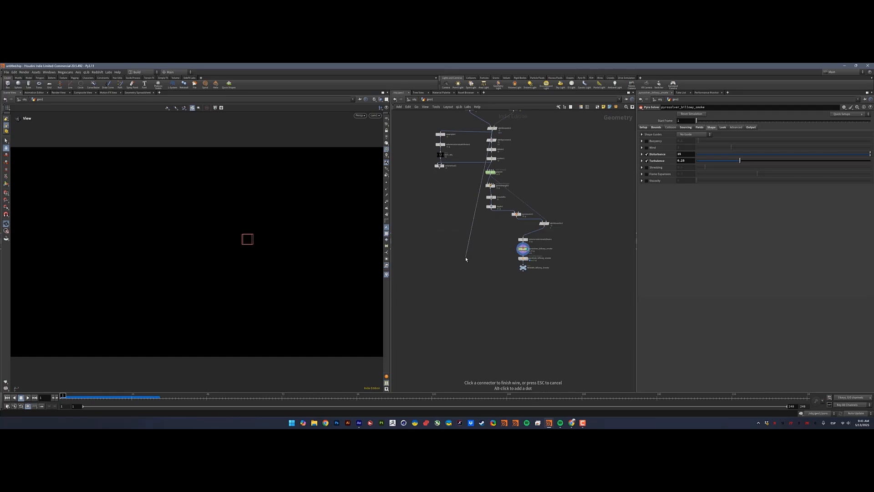
key("Tab")
type("bound")
key("Return")
left_click(465, 259)
left_click(469, 257)
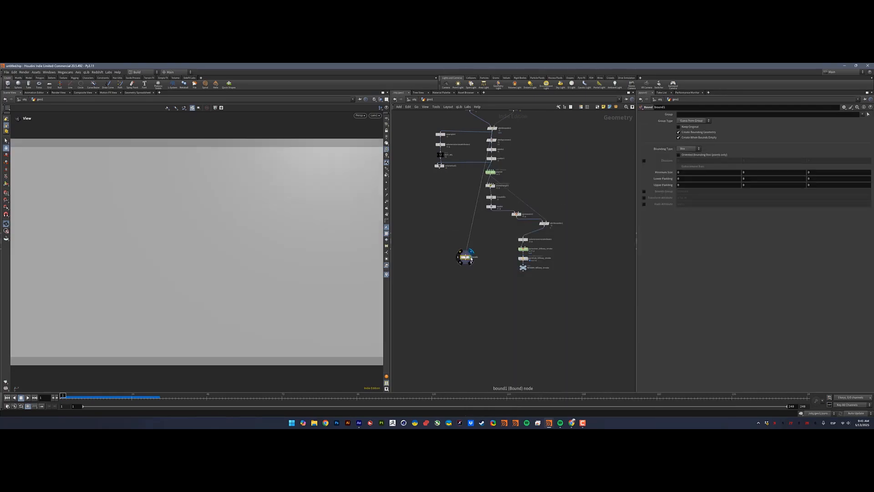
Set bound1's Y Lower Padding to 0.3 and Y Upper Padding to 0.7, and inspect the box in perspective
left_click(754, 176)
type(".3")
key("Tab")
key("Tab")
key("Tab")
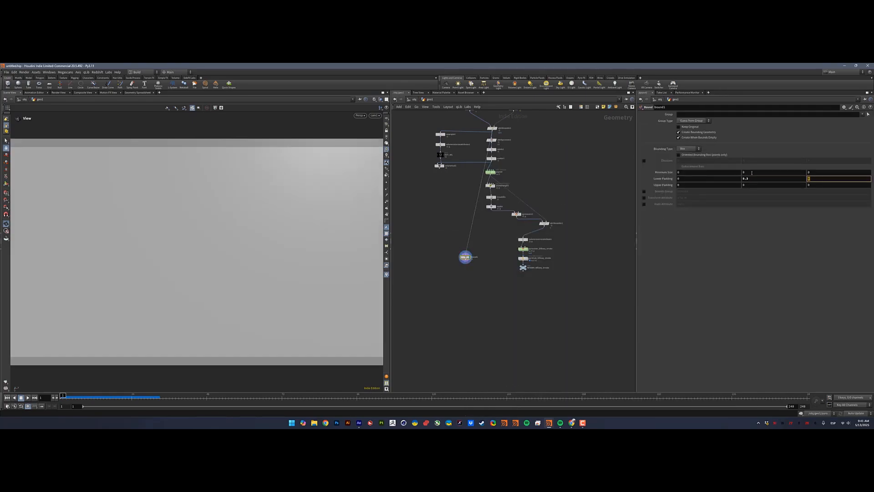
type(".7")
key("Return")
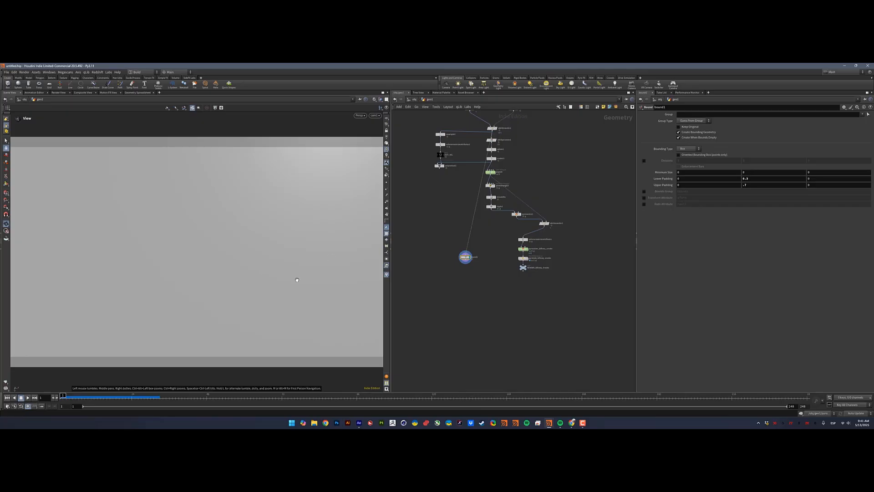
left_click_drag(298, 279, 261, 227)
scroll(491, 278, "up", 3)
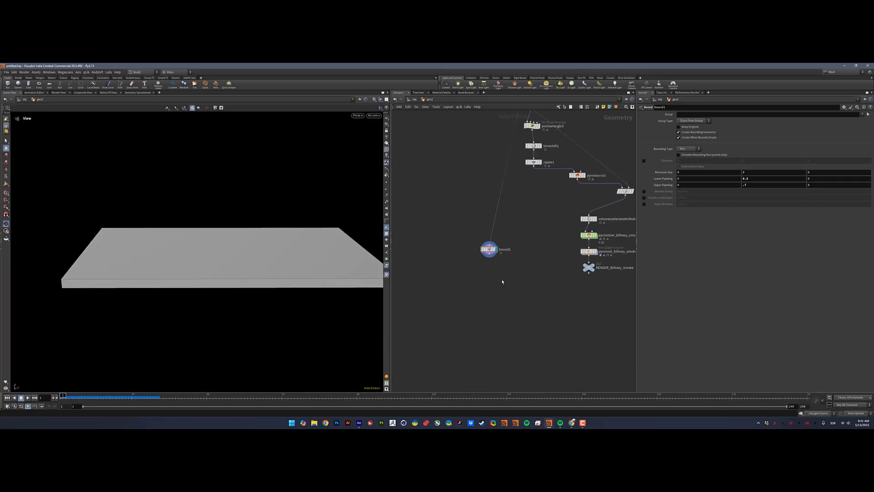
Add a Grain Source node below bound1
key("Tab")
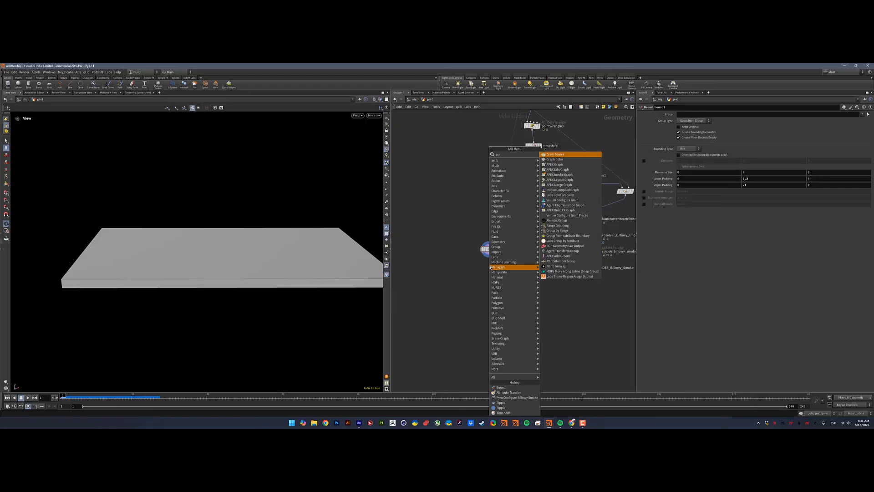
key("Escape")
left_click(490, 267)
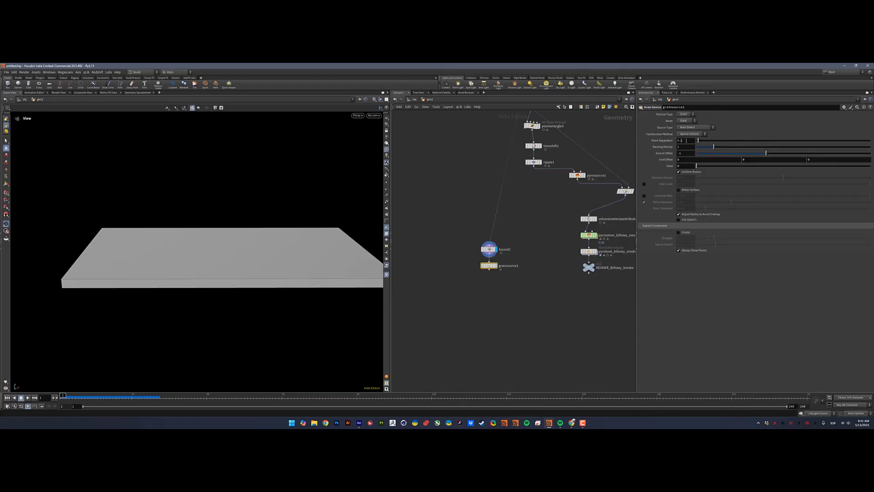
Set the Grain Source's Point Separation to 0.075, display the node, and turn off Uniform Radius
key("BackSpace")
type("075")
key("Return")
left_click(497, 266)
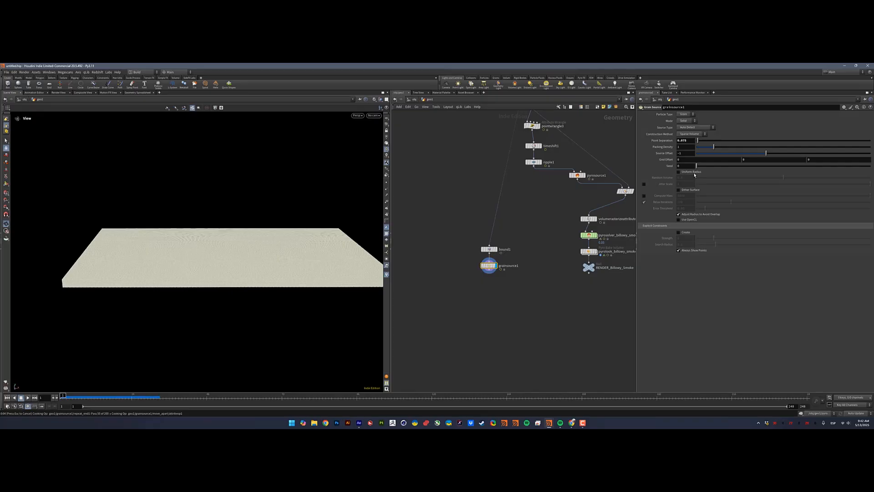
left_click(694, 172)
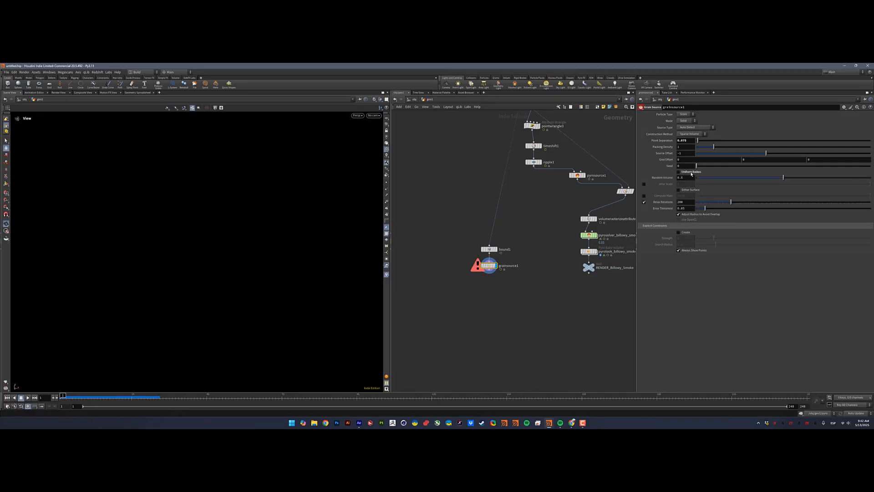
Add a displayed Vellum Configure Grain node below grainsource1 and set its Particle Size to 0.05
left_click(489, 273)
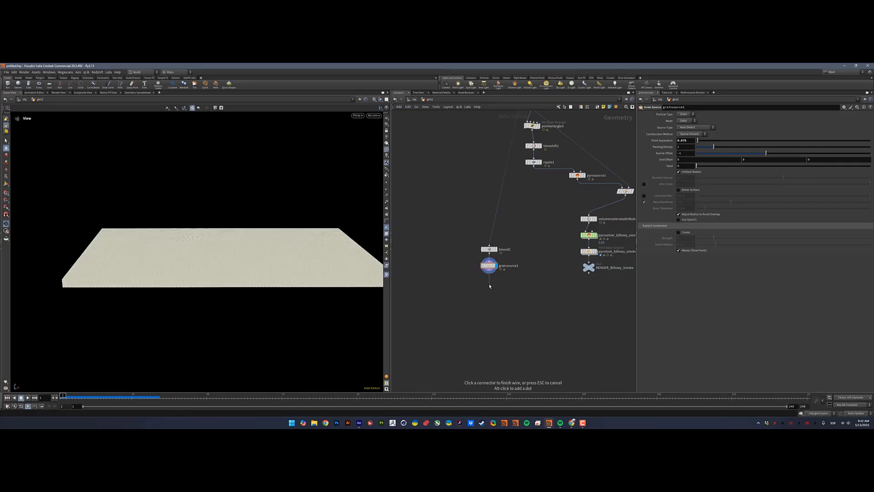
key("Tab")
type("v")
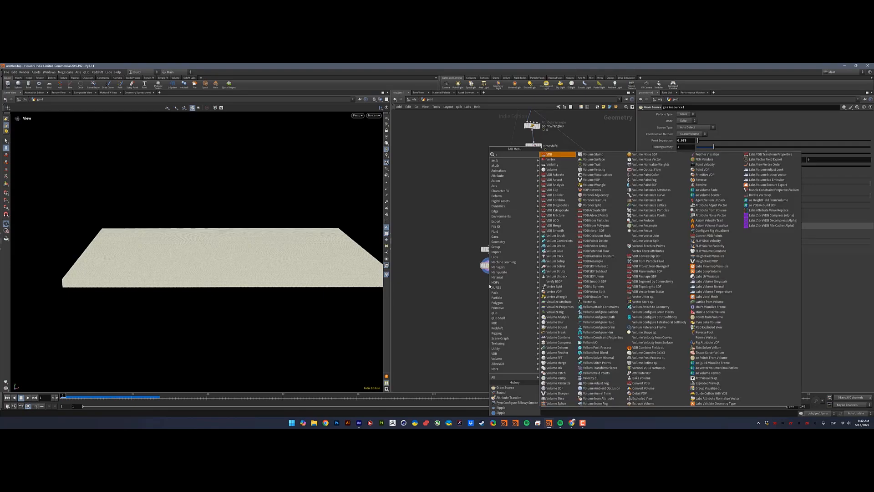
type("ell gra")
key("Return")
left_click(490, 285)
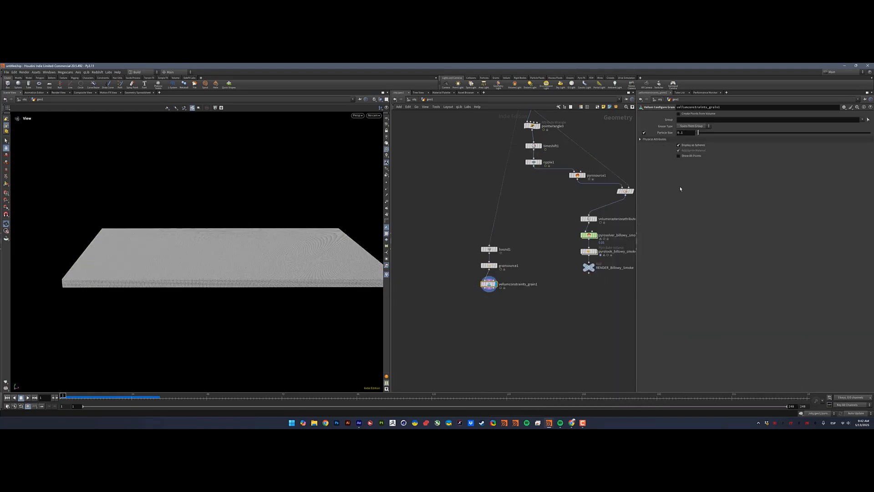
type("0.05")
key("Return")
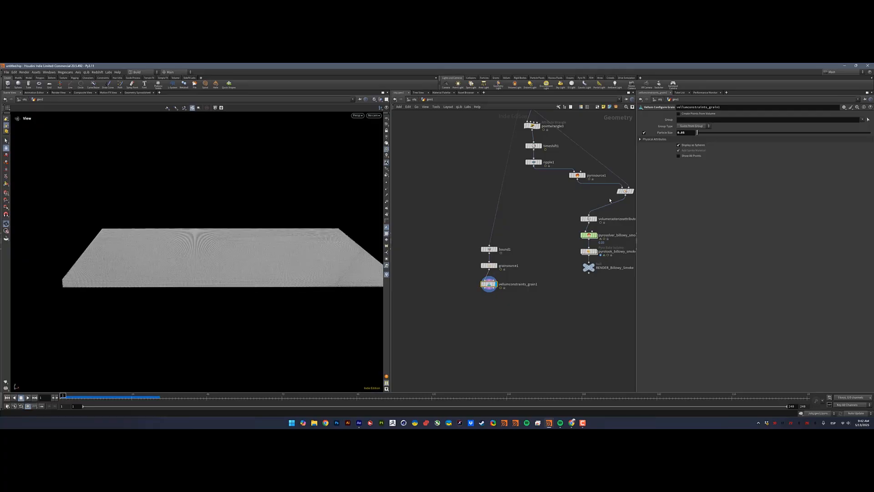
Link the Vellum grain node's Particle Size to grainsource1's Point Separation with a relative reference
left_click(489, 265)
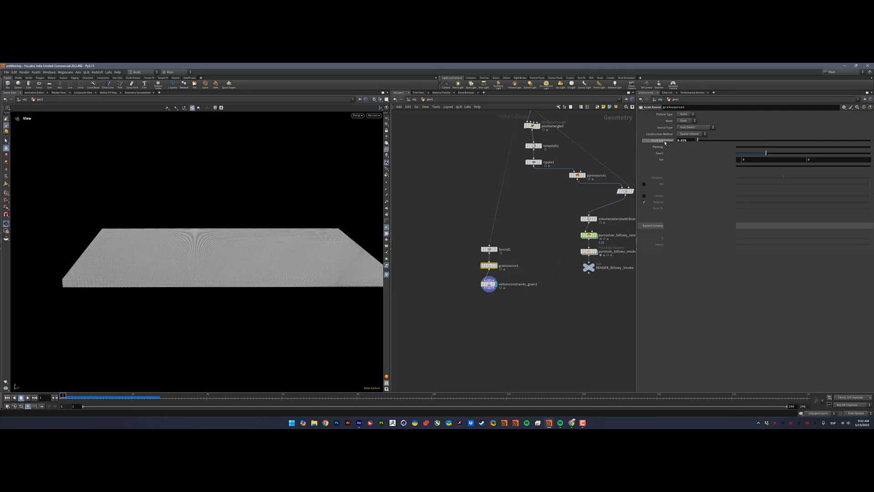
left_click(489, 284)
right_click(671, 132)
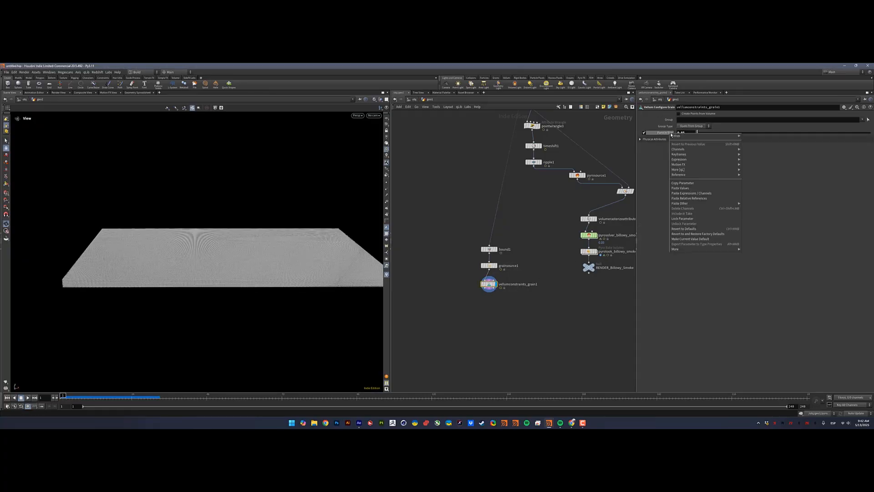
left_click(704, 199)
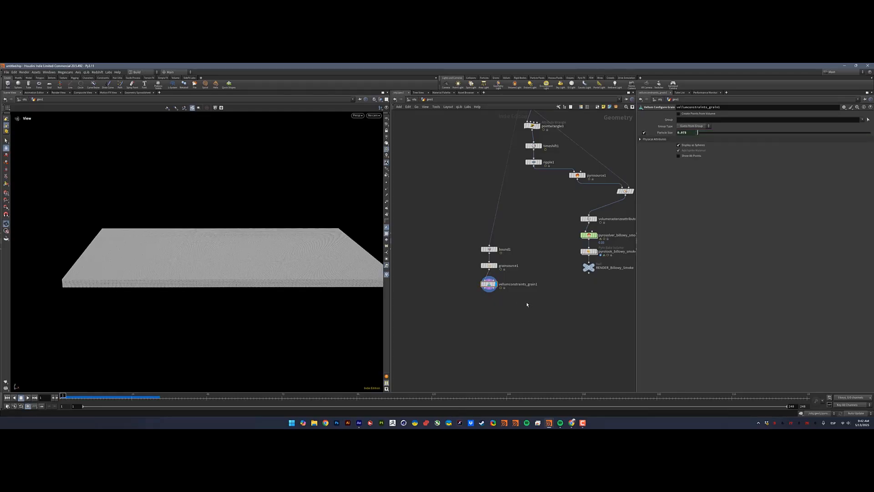
Add a Time Shift node below the Vellum grain node and remove its Frame expression to hold it at frame 1
key("Tab")
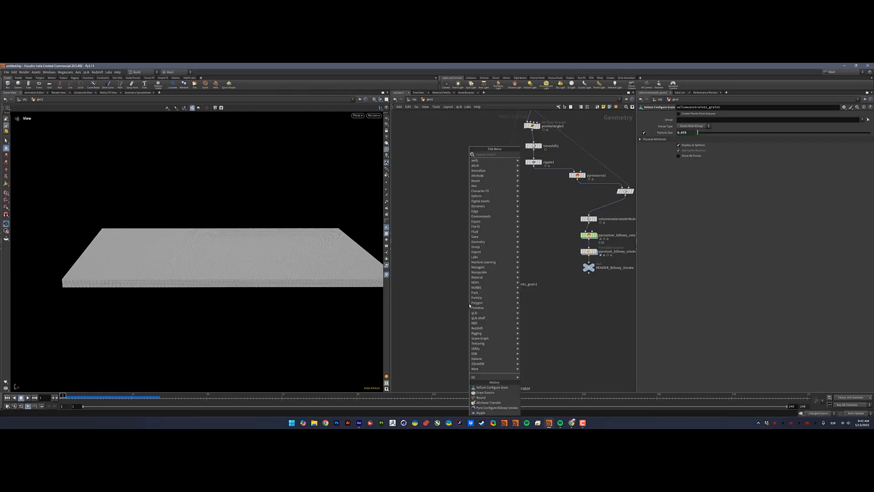
type("tim")
key("Down")
key("Return")
left_click(470, 304)
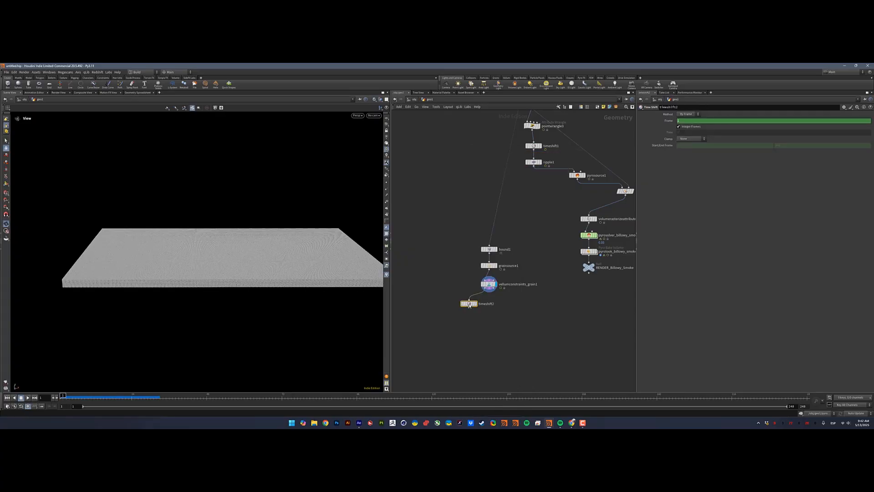
right_click(672, 123)
left_click(688, 185)
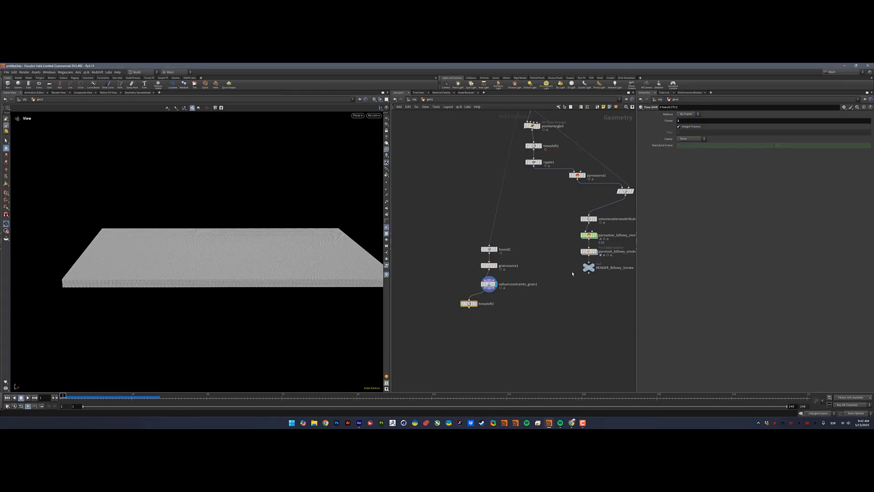
Add a POP Network below timeshift2
key("Tab")
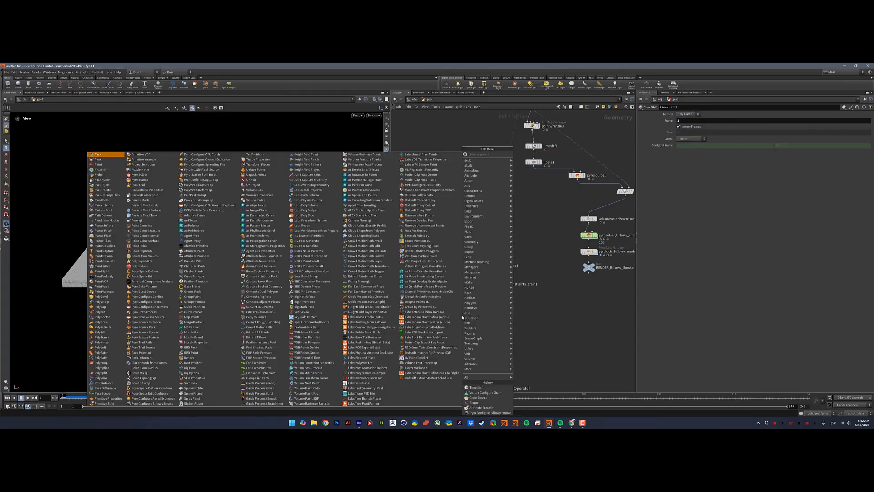
type("pop ne")
key("Return")
left_click(468, 323)
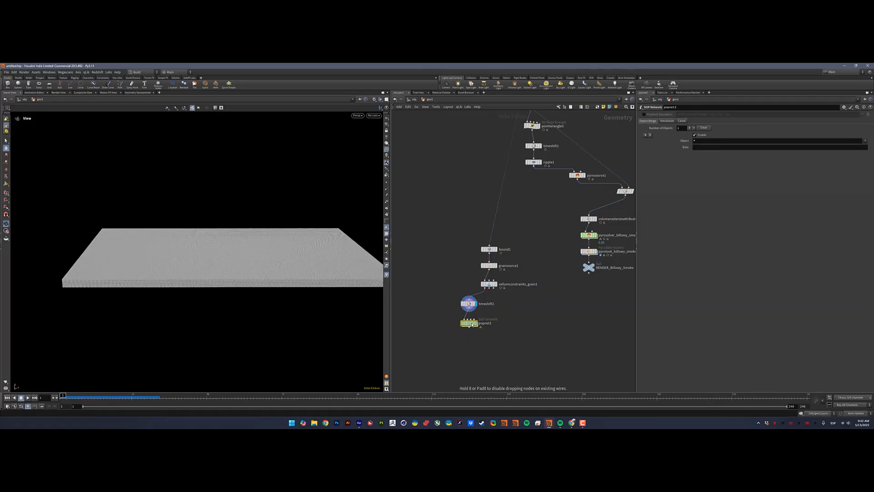
Branch a Null node off the billowy smoke pyro solver and place it beside the pyro bake node
middle_click_drag(588, 299, 529, 302)
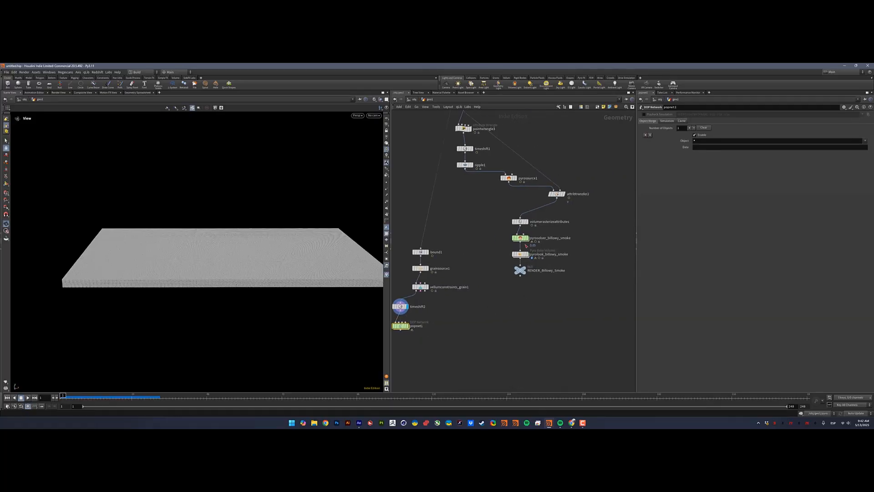
left_click(520, 243)
key("Tab")
type("null")
key("Return")
left_click(606, 256)
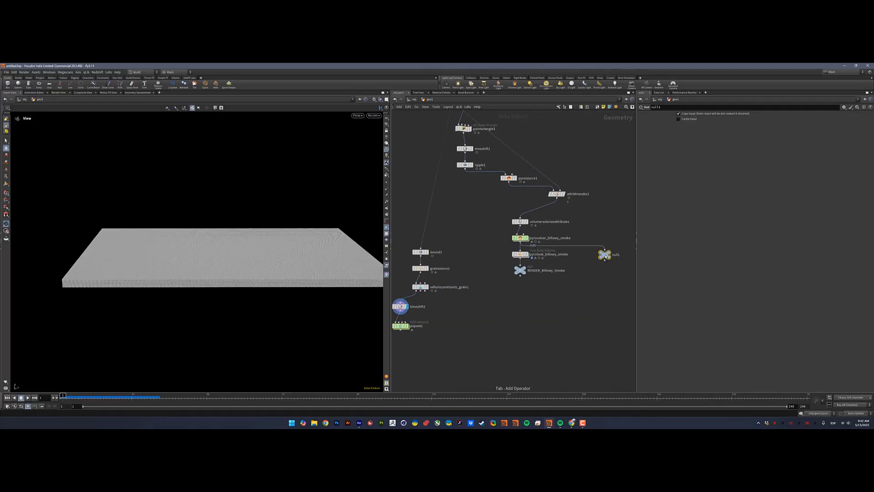
Color the new Null black and rename it OUT_VEL_PYRO
key("c")
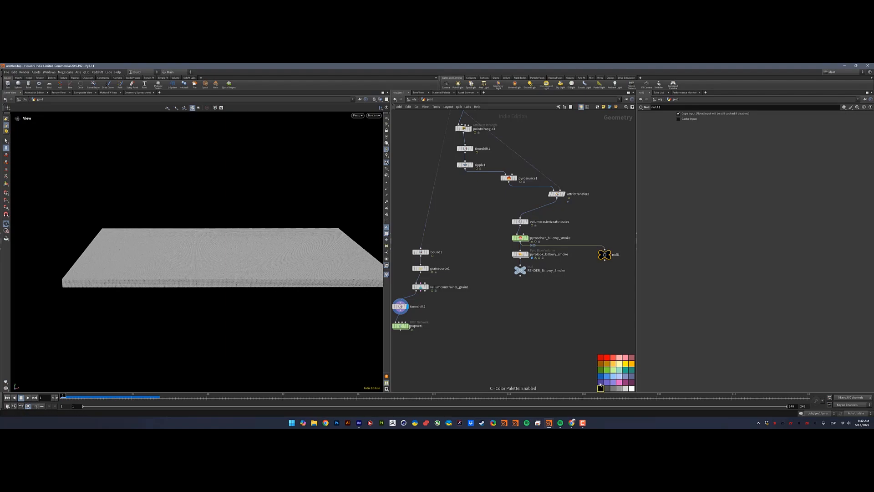
key("F2")
type("OUT_VEL")
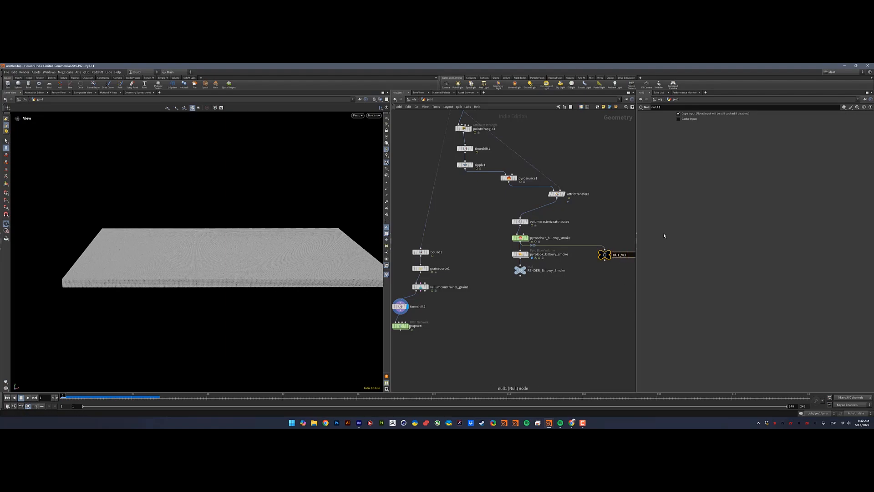
type("_PYRO")
key("Return")
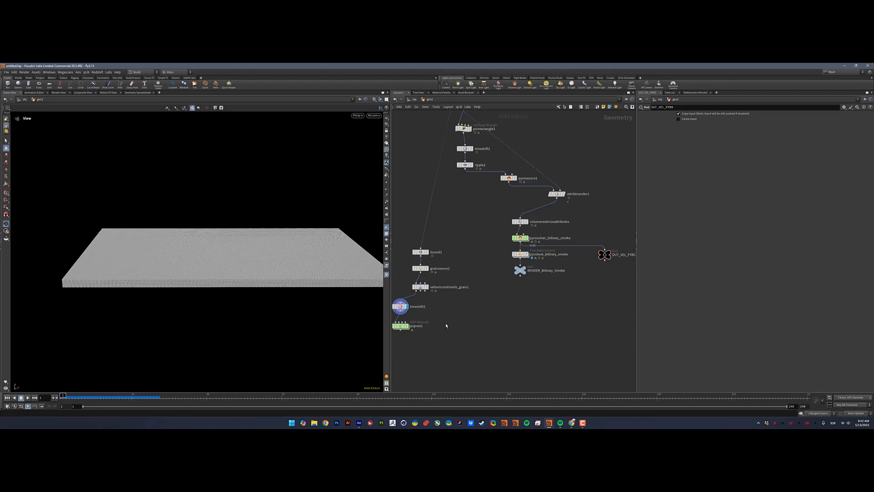
Inside popnet1, set the Emission Type of source_first_input to All Points
mouse_move(478, 315)
middle_mouse_down()
mouse_move(499, 312)
mouse_move(469, 317)
middle_mouse_up()
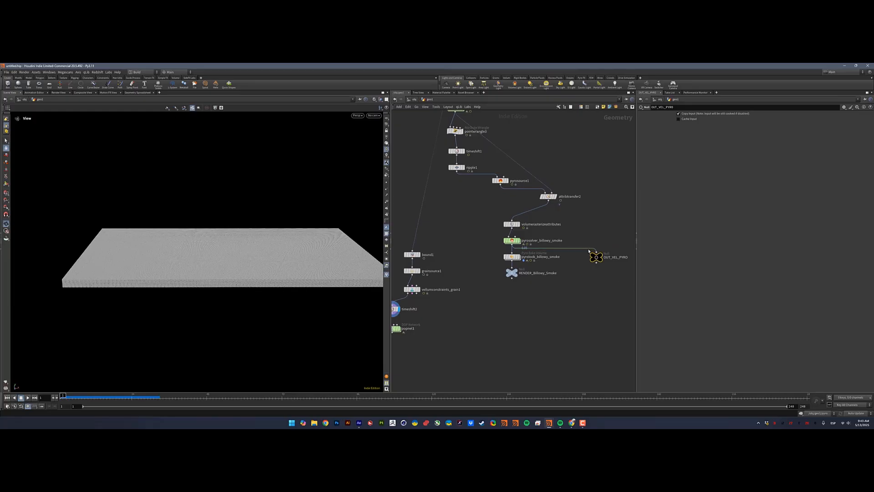
middle_click_drag(396, 324, 469, 319)
double_click(465, 322)
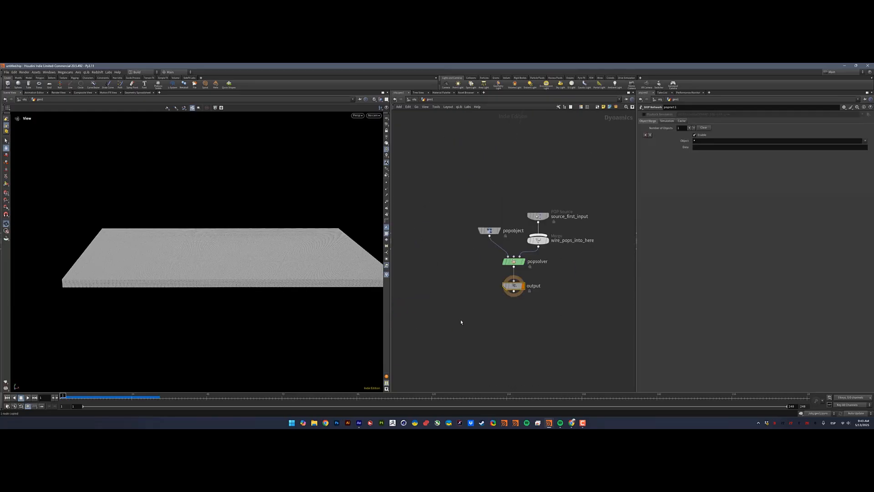
left_click(541, 217)
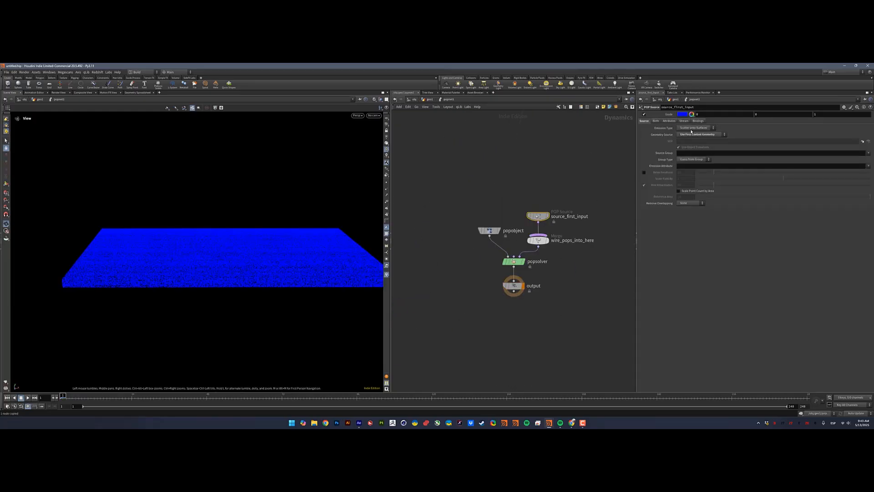
left_click(693, 128)
left_click(692, 132)
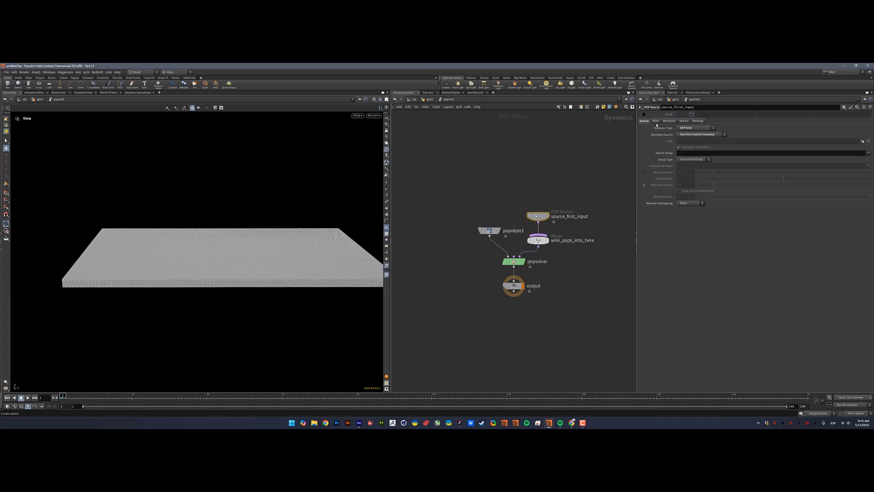
Set the POP source's Impulse Activation to the expression $FF == 1
left_click(655, 121)
left_click(685, 128)
type("$FF == ")
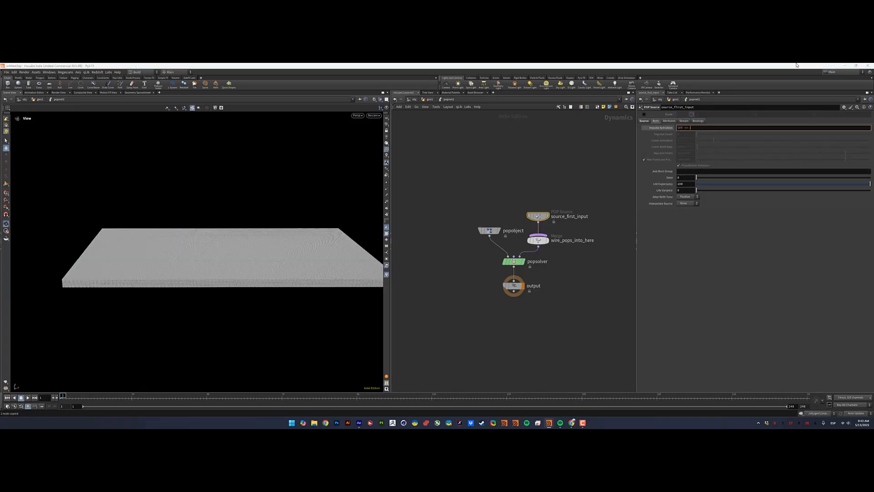
type("1")
key("Return")
Insert a POP Advect by Volumes node between source_first_input and the merge, moving the source up to make room
left_click_drag(544, 214, 544, 187)
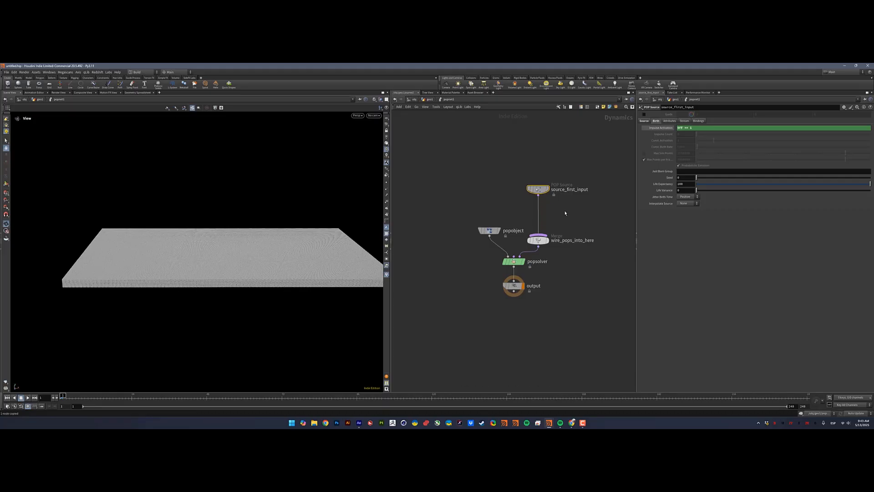
key("Tab")
type("advo")
key("Return")
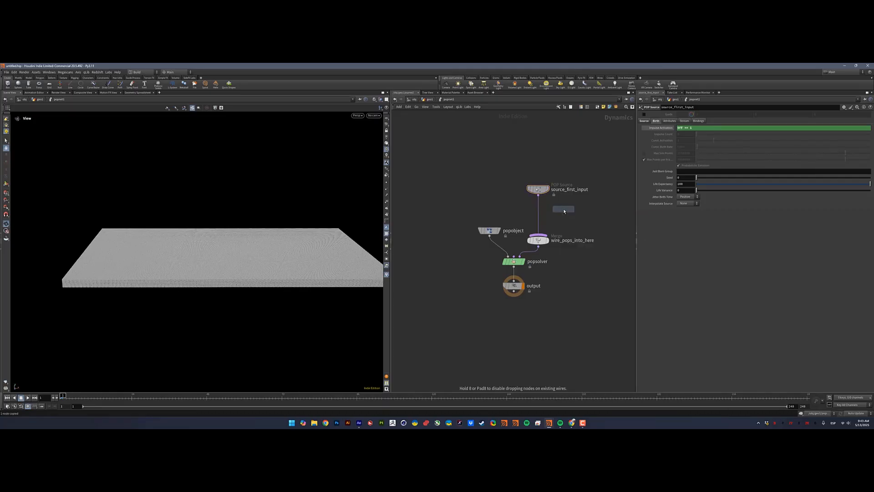
left_click(544, 212)
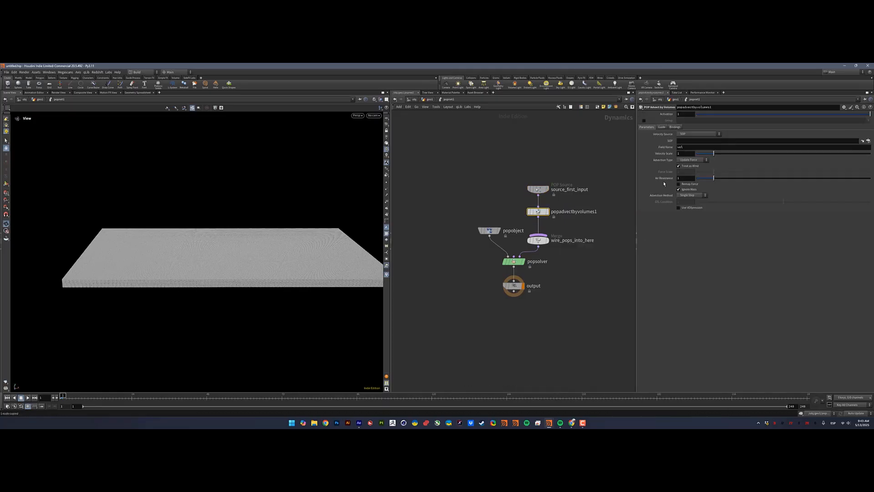
Configure the advection with Update Velocity, a Velocity Scale of 2, and /obj/geo1/OUT_VEL_PYRO as the SOP velocity source
left_click(689, 160)
left_click(690, 169)
left_click_drag(687, 153, 618, 152)
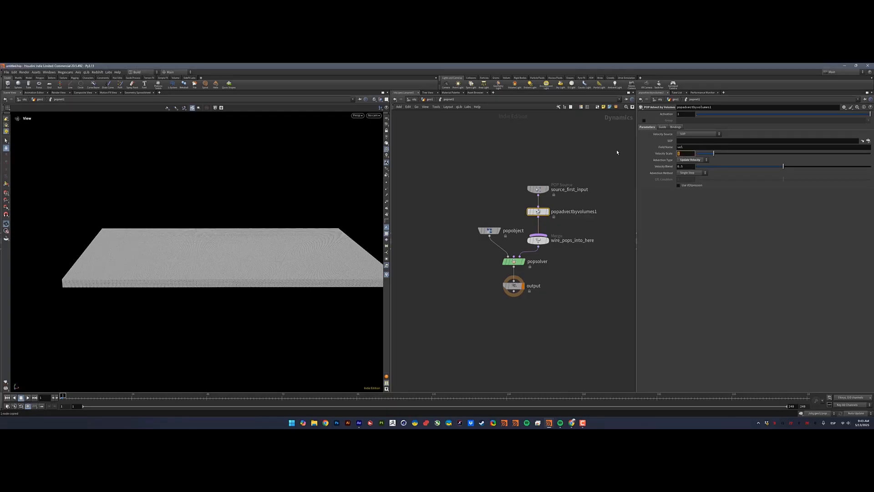
type("2")
key("Return")
type("/obj/geo1/OUT_VEL_PYRO")
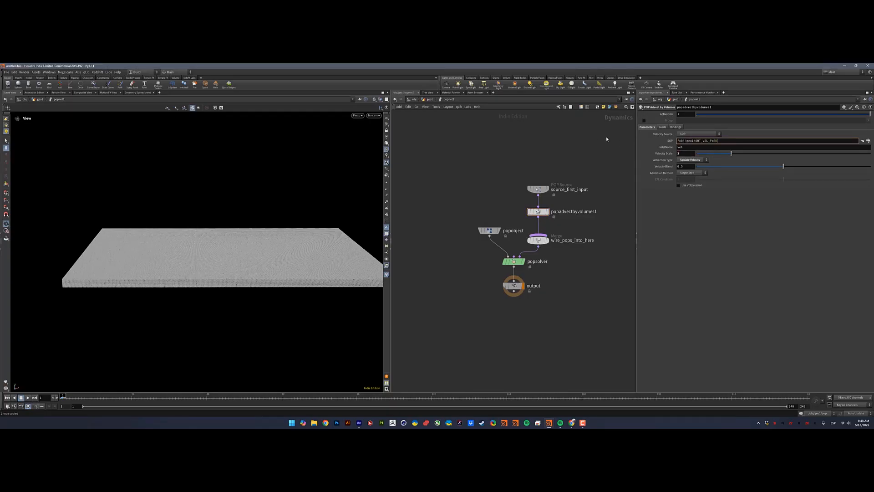
key("Return")
Shift the source and advect nodes up, and insert a POP Color node set to Ramp above the merge
left_click_drag(612, 225, 531, 166)
left_click_drag(542, 212, 539, 186)
key("Tab")
type("drag")
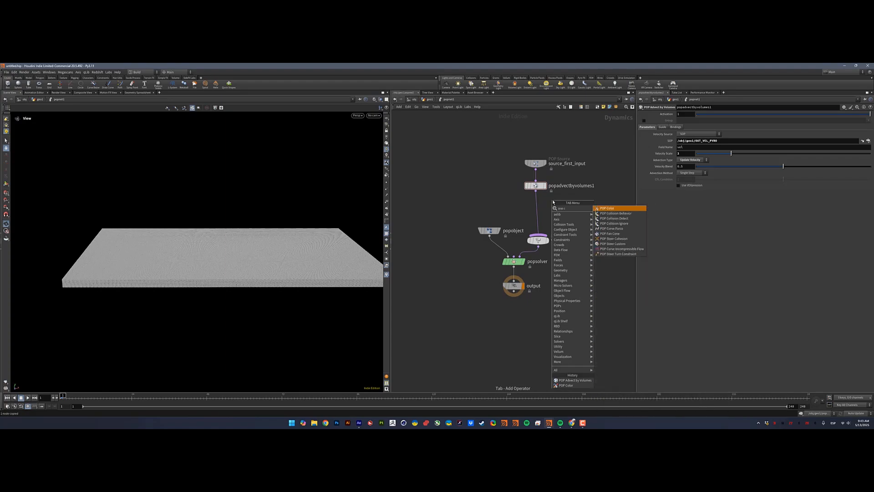
key("Return")
left_click(538, 211)
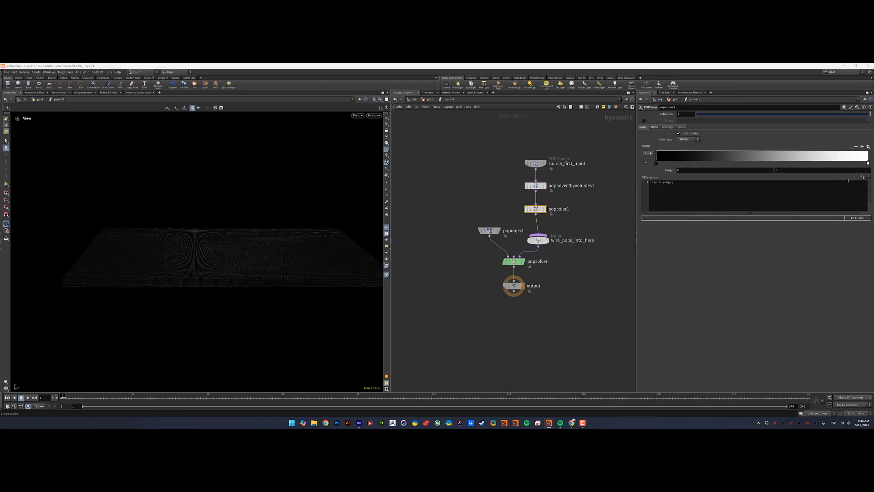
Drive popcolor1's ramp by particle speed and set the upper end of its Range to 3
left_click_drag(791, 170, 624, 170)
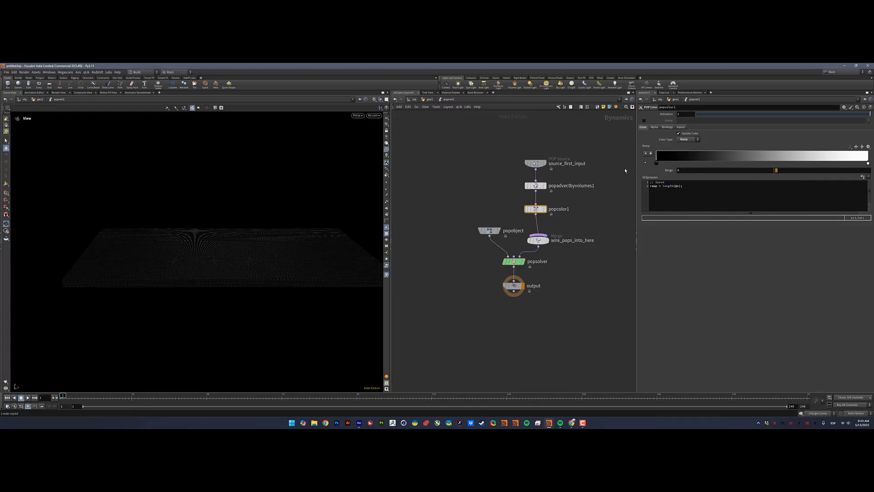
type("2")
key("Return")
Play the particle simulation and examine the advected motion and speed coloring from a higher angle
left_click(539, 143)
left_click_drag(277, 194, 279, 220)
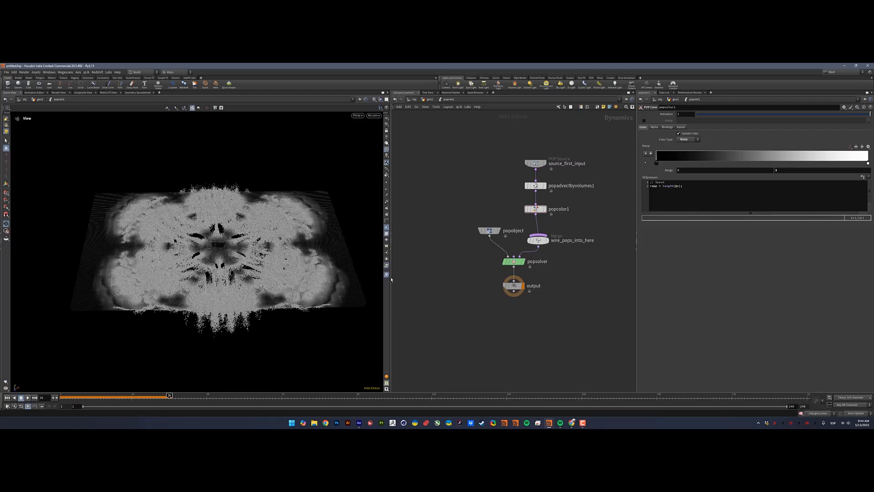
left_click(27, 400)
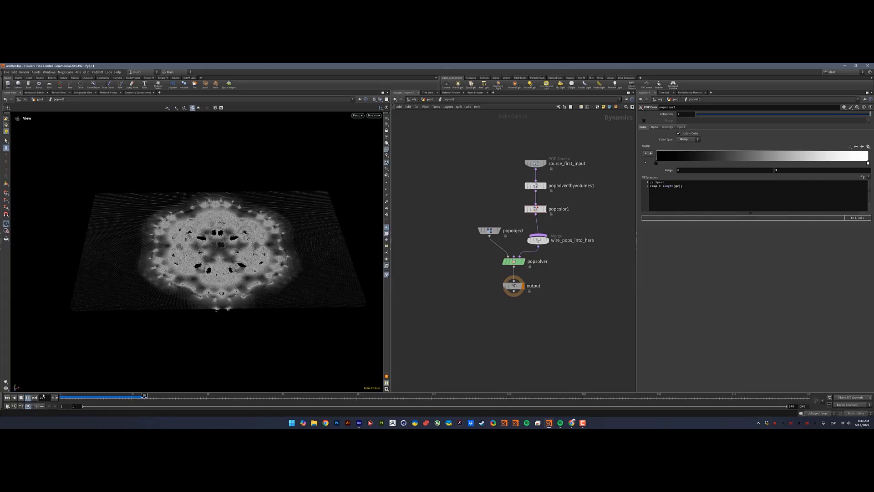
Return to the geometry network and set grainsource1's Point Separation to 0.05
key("u")
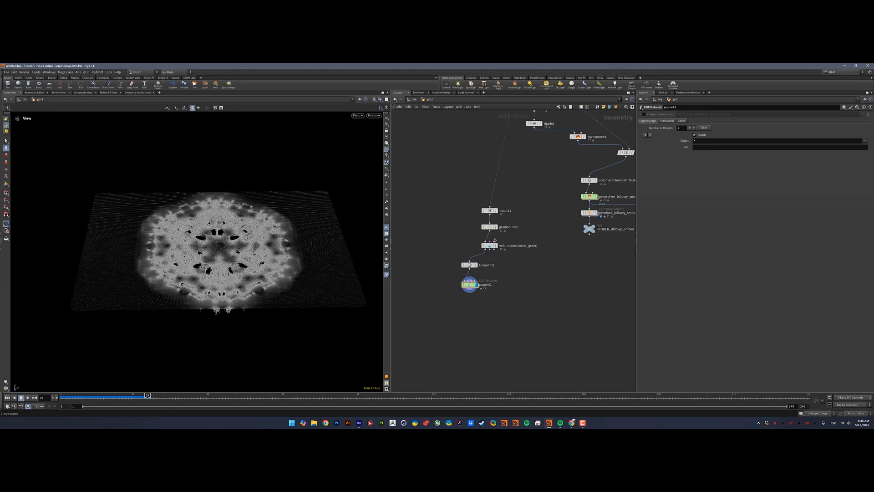
left_click(490, 226)
double_click(683, 141)
type("0.05")
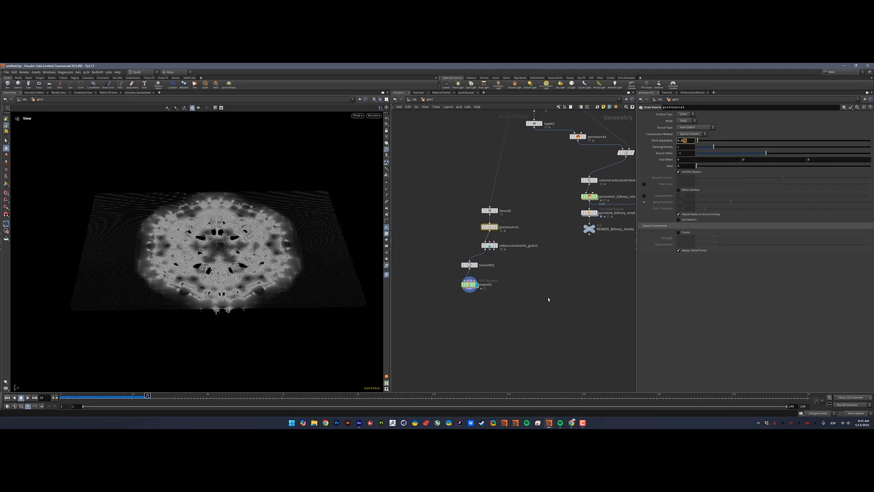
key("Return")
left_click(8, 398)
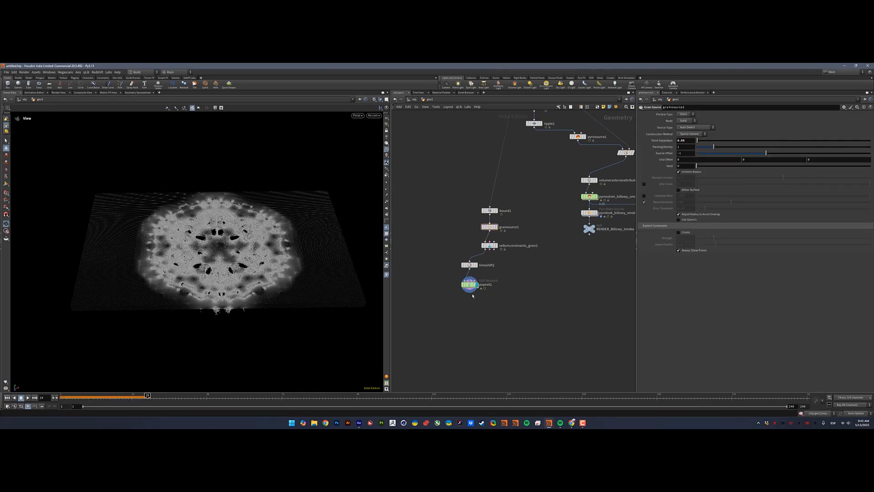
Add an Attribute Delete node directly below popnet1
key("Tab")
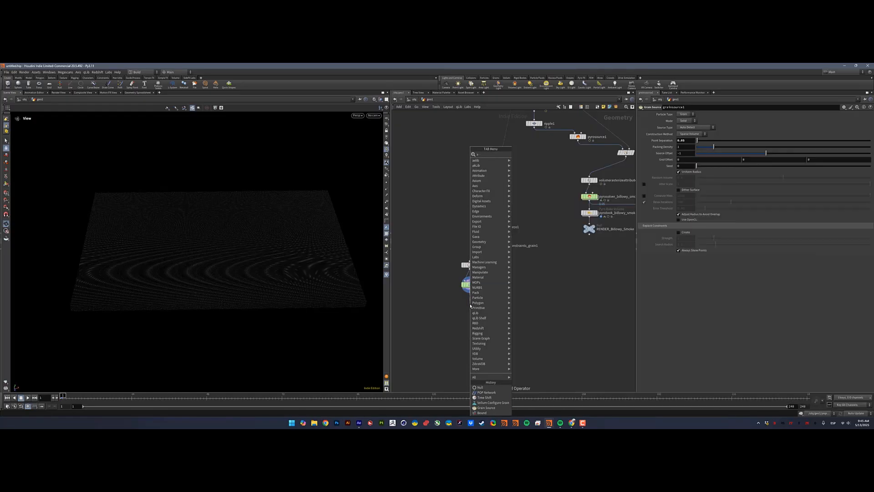
type("at del")
key("Return")
left_click(470, 304)
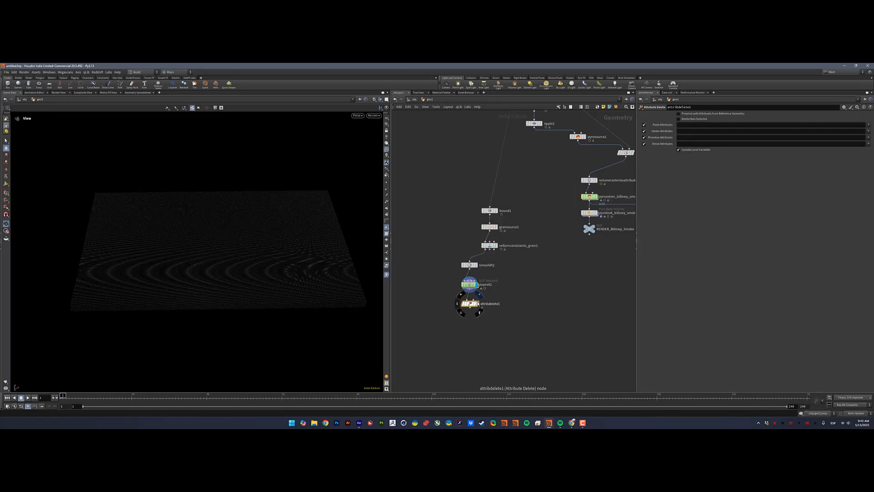
List Cd, v, age, id and pscale as the point attributes of attribdelete1 and display the node's output
left_click(868, 125)
left_click(867, 131)
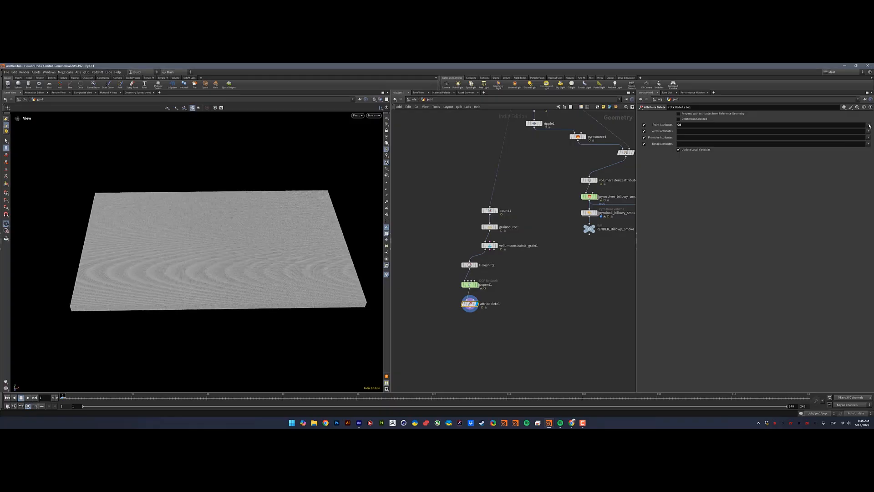
left_click(868, 125)
left_click(868, 131)
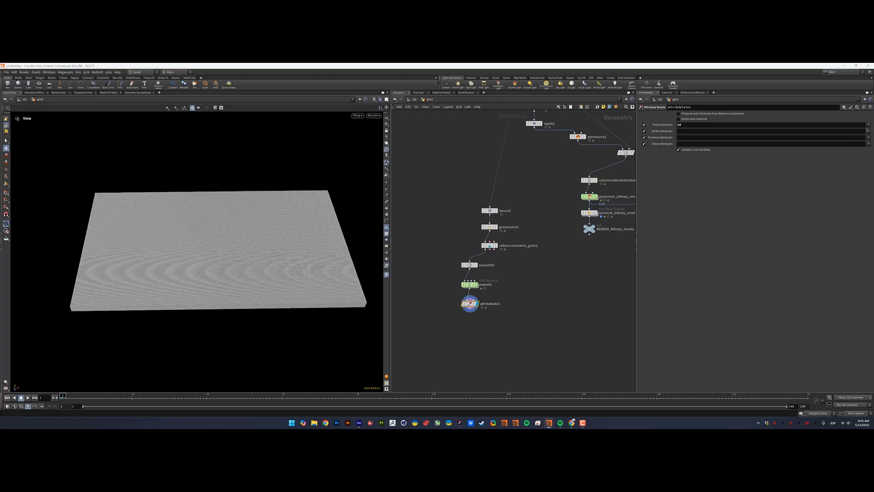
left_click(869, 125)
left_click(852, 146)
left_click(868, 125)
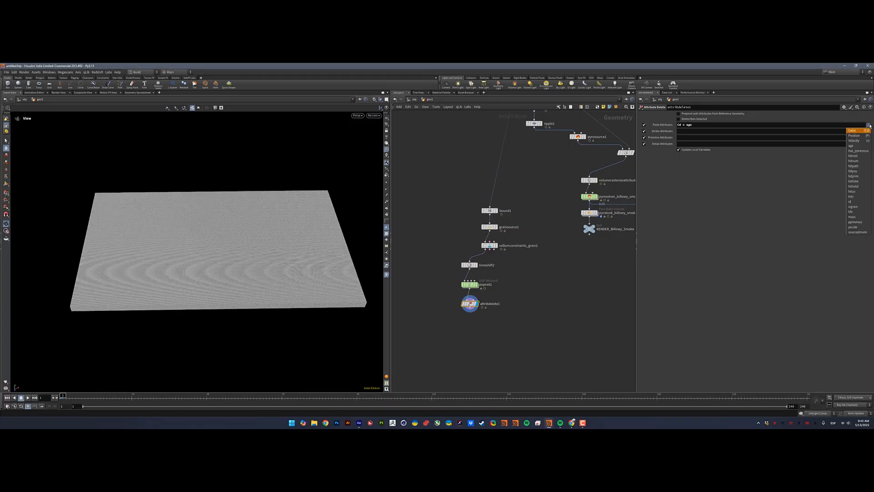
left_click(852, 202)
left_click(868, 125)
left_click(679, 149)
Review the vertex, primitive and detail attribute choices, enable Delete Non Selected, and play the particle simulation briefly
left_click(868, 131)
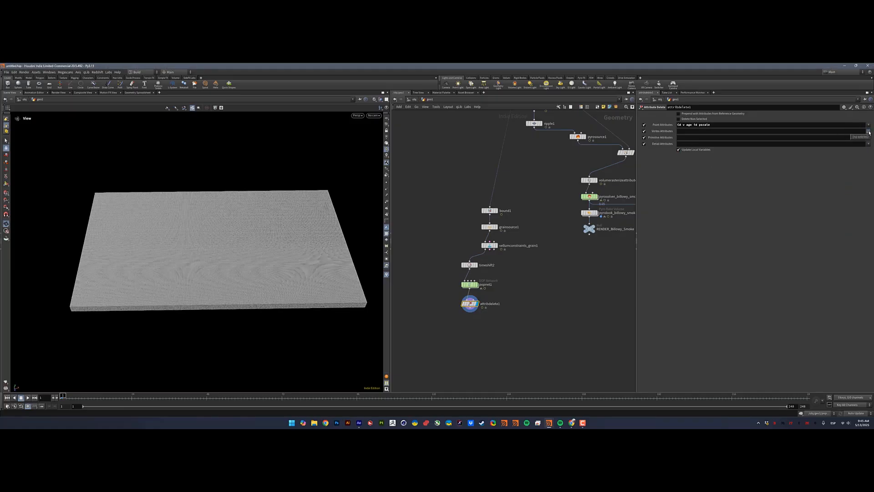
left_click(868, 138)
left_click(869, 145)
left_click(868, 144)
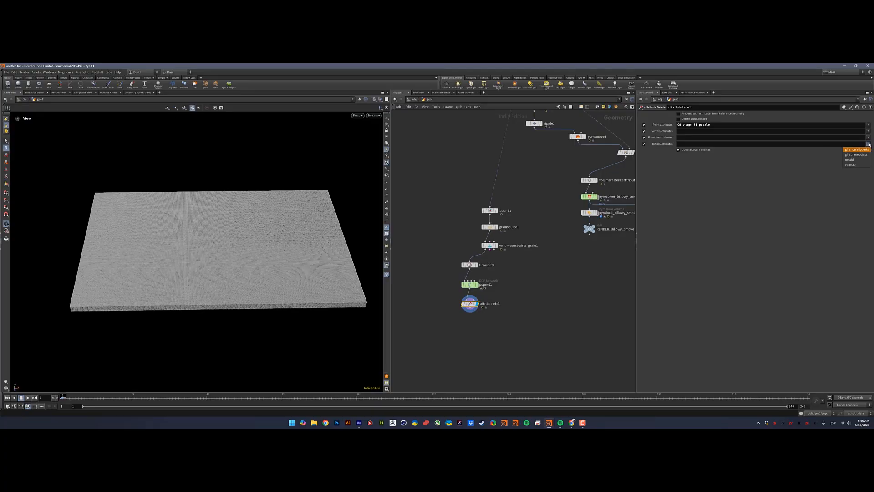
left_click(815, 139)
left_click(688, 120)
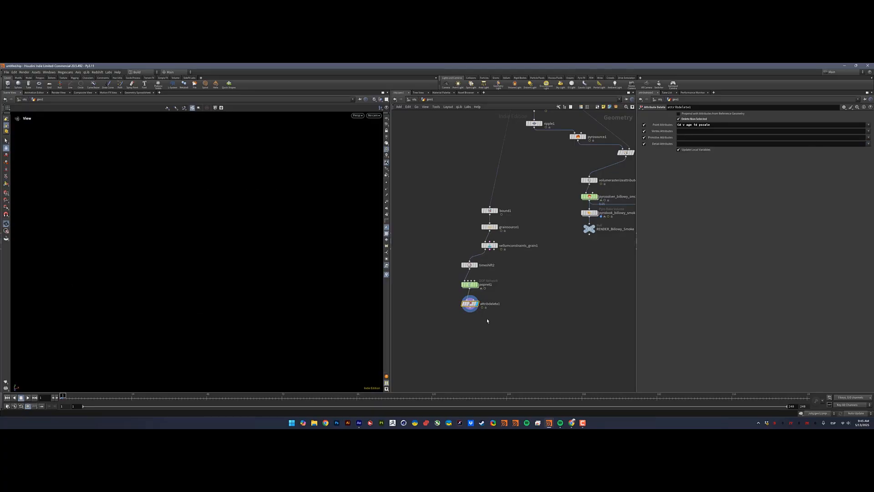
middle_click_drag(488, 321, 484, 317)
left_click(28, 400)
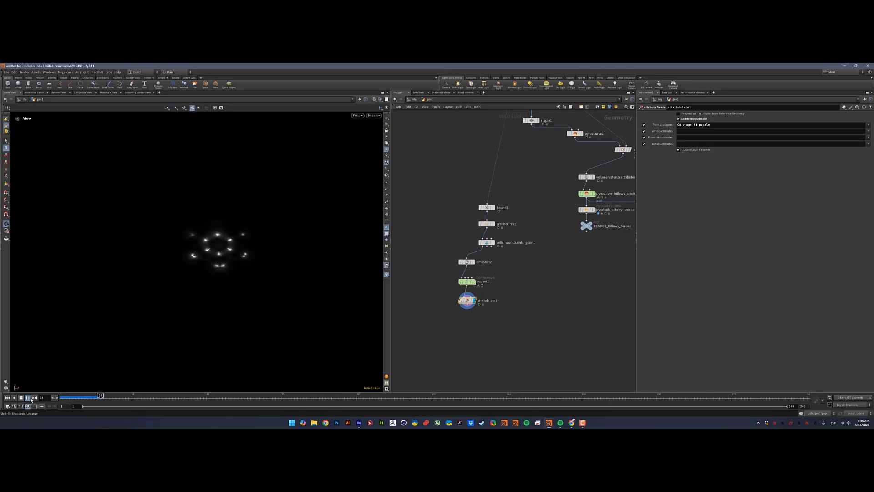
left_click(21, 397)
Add a File Cache node below attribdelete1 and set its File Path mode to Explicit
key("Tab")
type("filec")
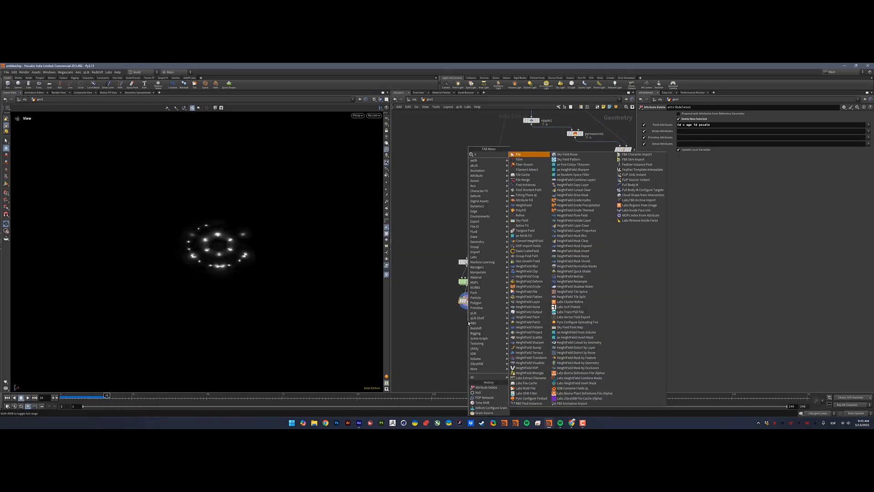
key("Return")
left_click(468, 323)
left_click(688, 121)
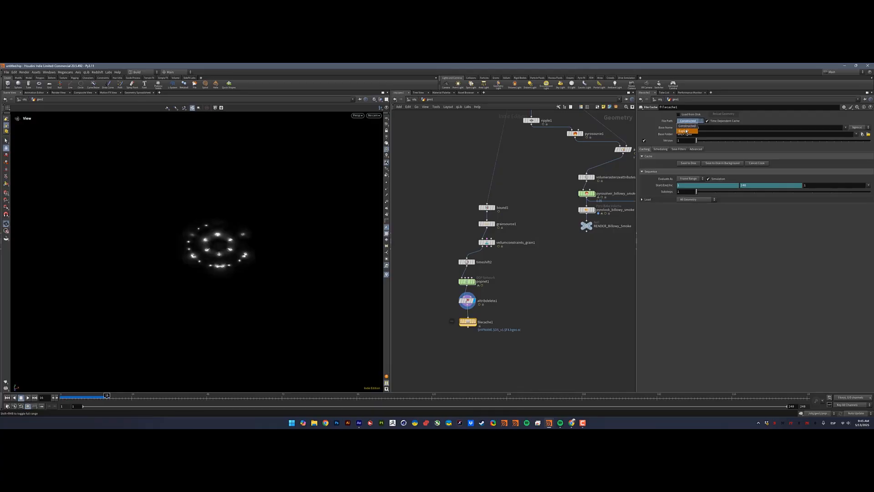
left_click(698, 129)
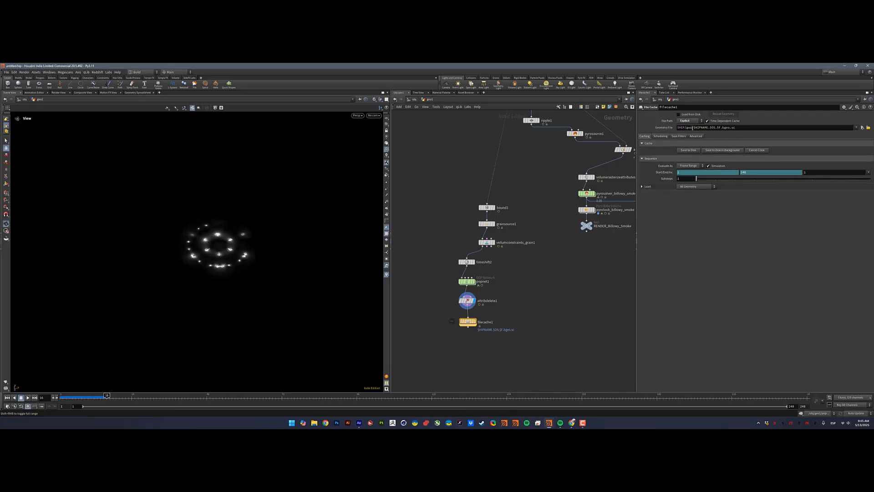
Set filecache1's geometry file to $HIP/geo/Hexa_Tutorial_cache.$F.bgeo.sc
left_click(692, 128)
key("ctrl+shift+Right")
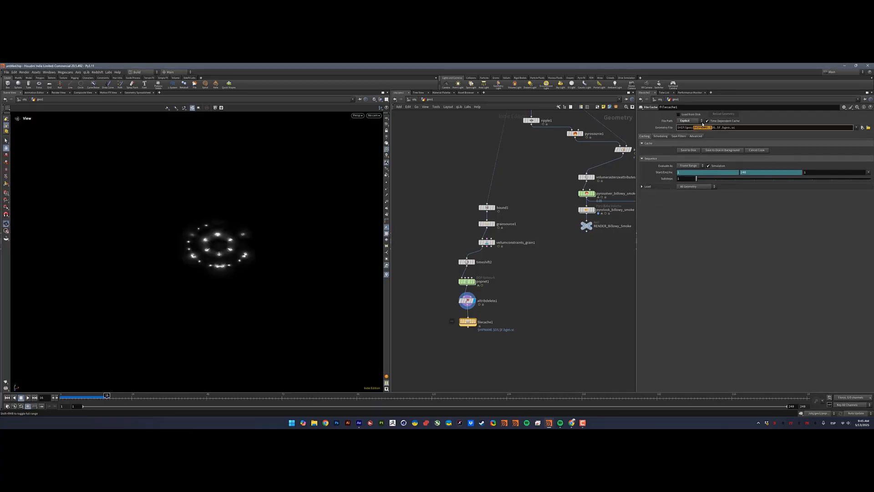
type("Hexa_Tutorial_cache")
Delete the channels on filecache1's frame range, set the end frame to 75, and save the cache to disk
right_click(668, 174)
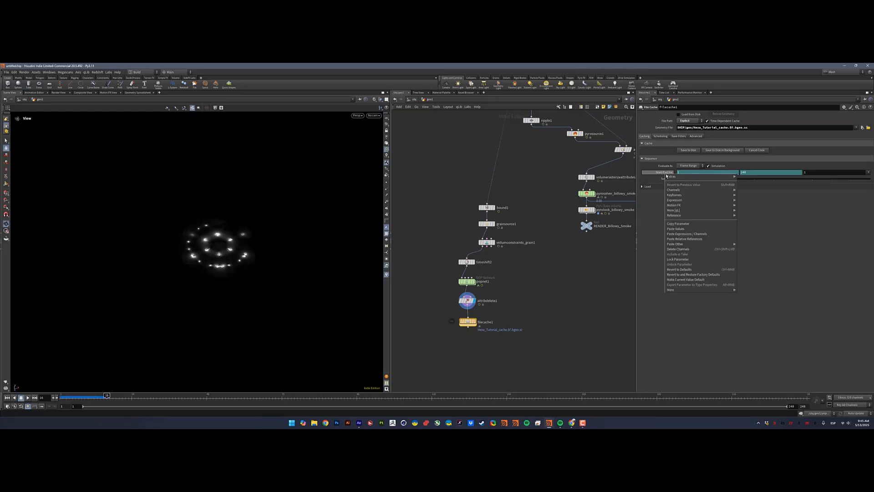
left_click(699, 245)
double_click(743, 172)
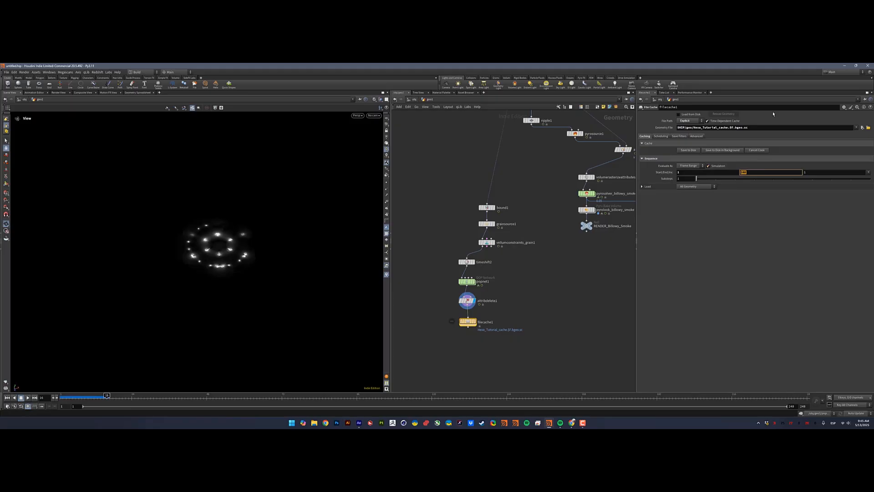
type("75")
key("Return")
left_click(689, 152)
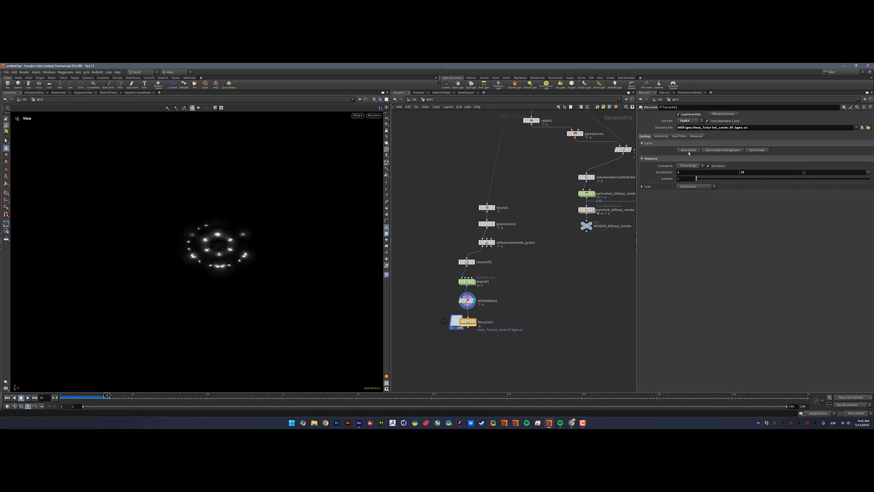
Display filecache1's output and scrub through the cached frames to examine the particles
left_click(474, 322)
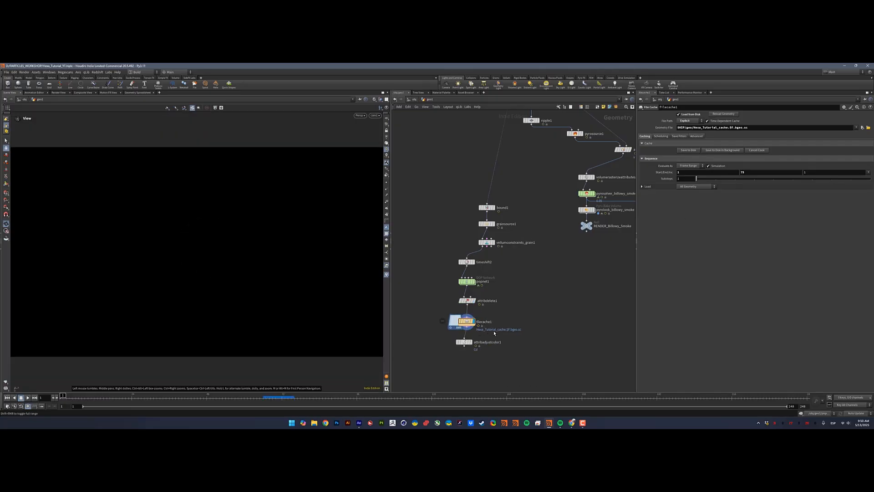
left_click(138, 395)
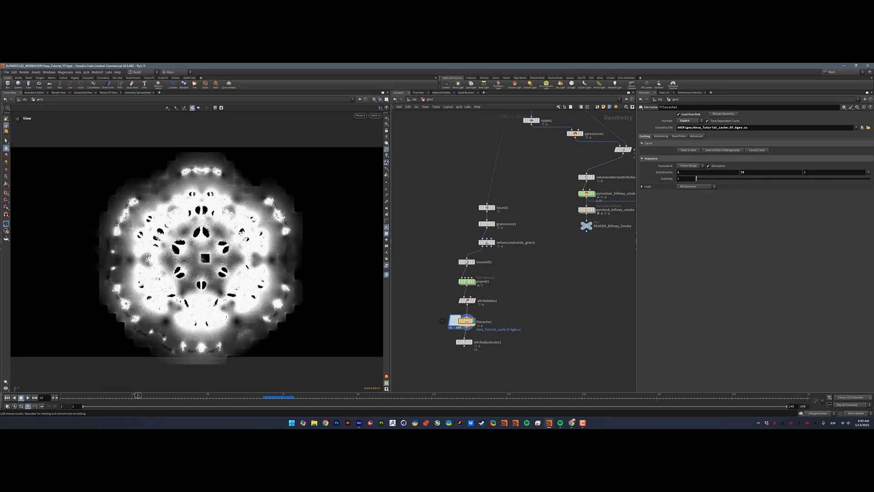
left_click_drag(138, 395, 201, 401)
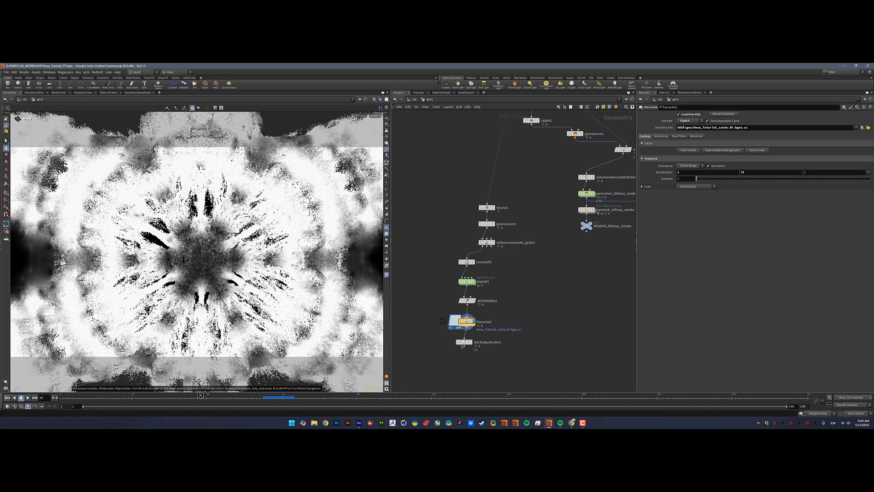
Display attribadjustcolor1's bounding-box color ramp result and scrub the animation from the start to examine the coloring
left_click(460, 342)
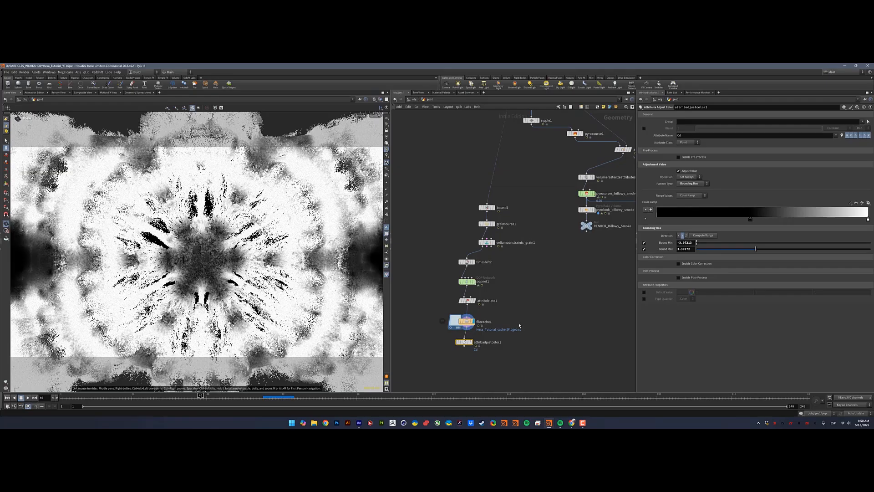
left_click(543, 344)
left_click(460, 340)
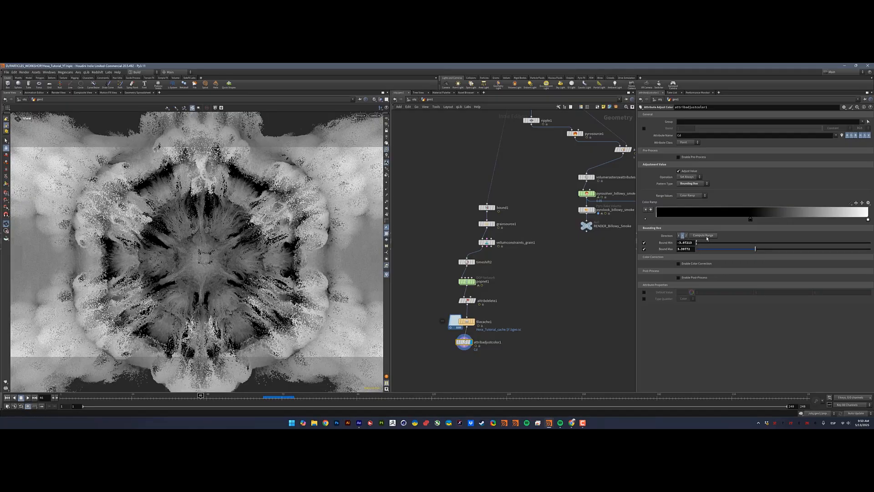
left_click(8, 398)
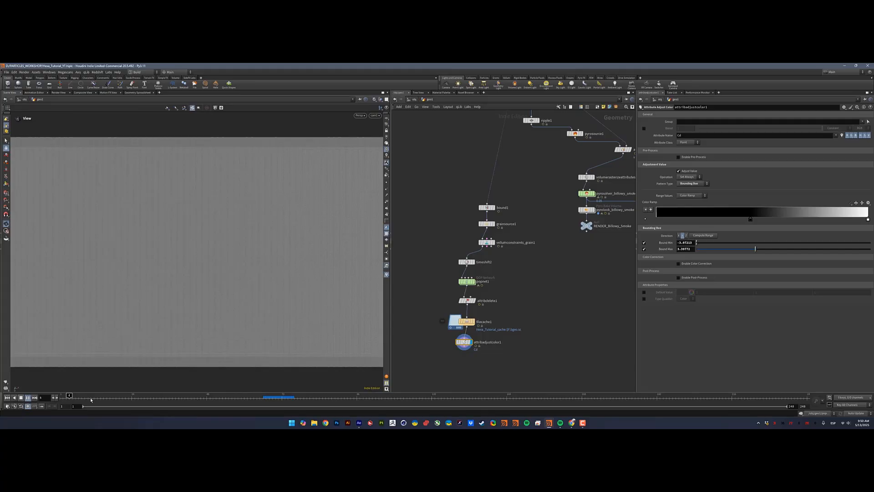
left_click(124, 397)
mouse_move(126, 400)
left_mouse_down()
mouse_move(205, 399)
mouse_move(189, 399)
left_mouse_up()
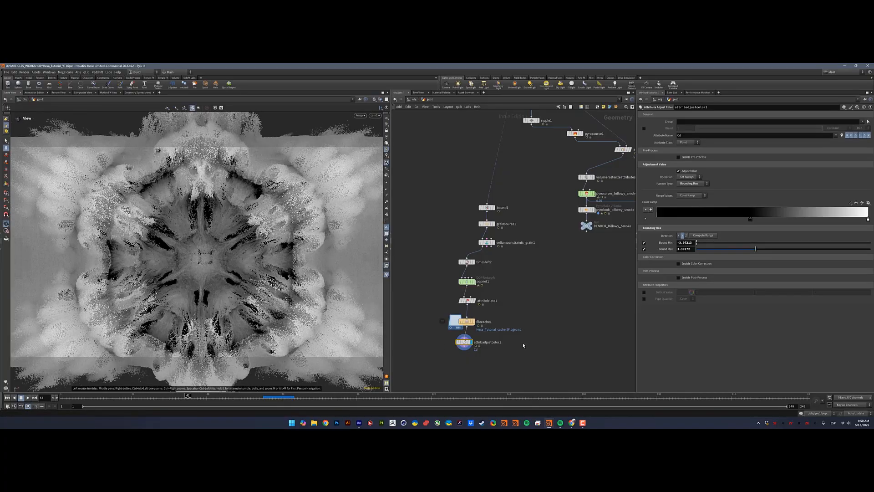
Try a Retime node beneath attribadjustcolor1 and remove it again
middle_click_drag(477, 360, 479, 337)
key("Tab")
type("retime")
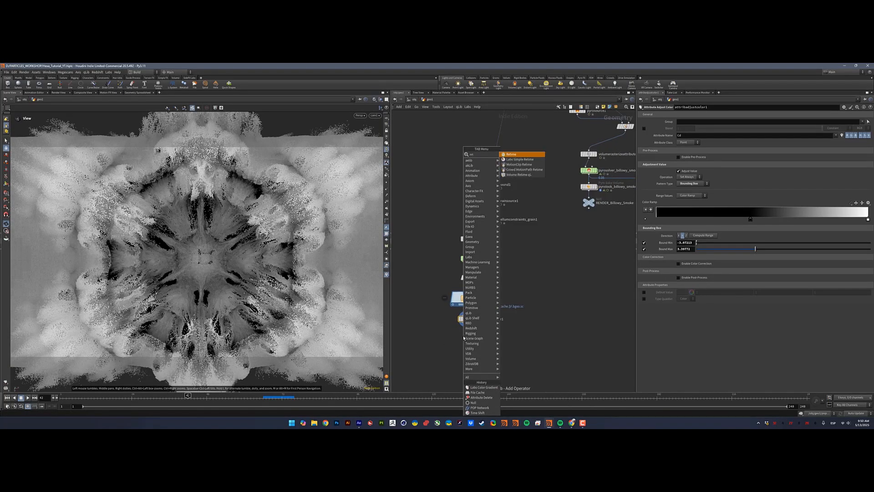
key("Return")
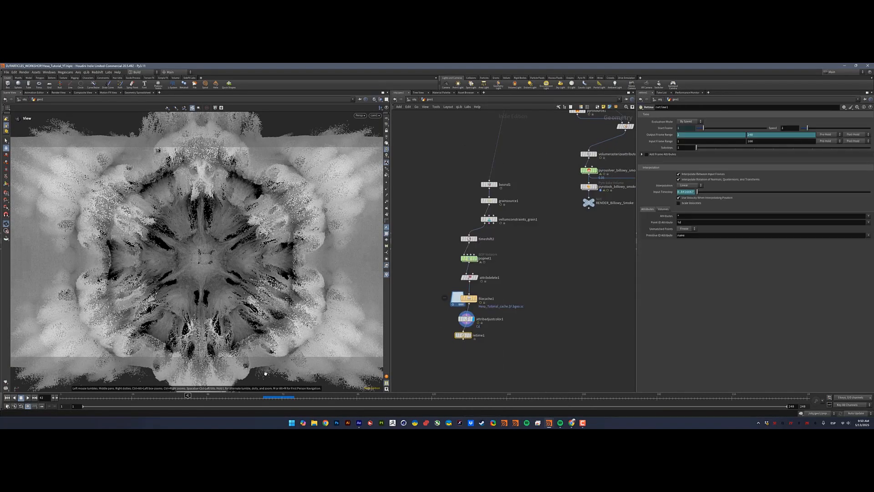
key("Delete")
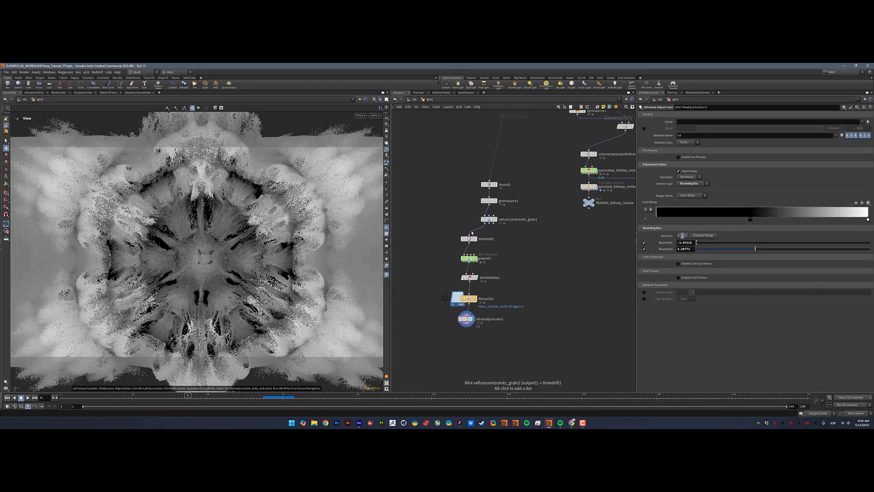
Return to the object level, rename geo1 to Particles, and move it farther from cam1
left_click(415, 100)
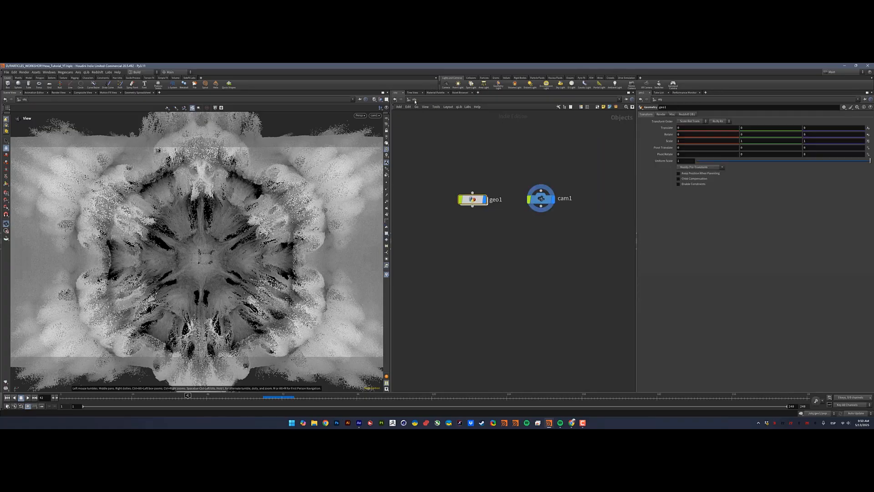
left_click(496, 199)
type("Particles")
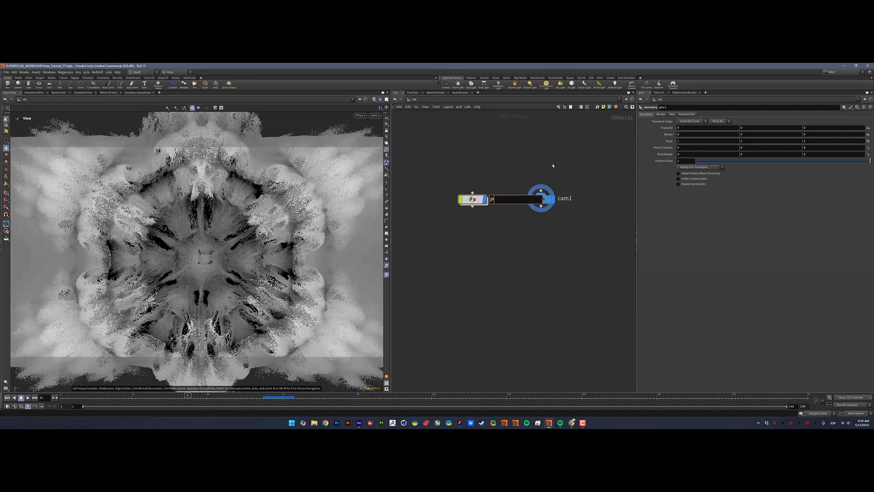
key("Return")
left_click_drag(472, 204, 451, 202)
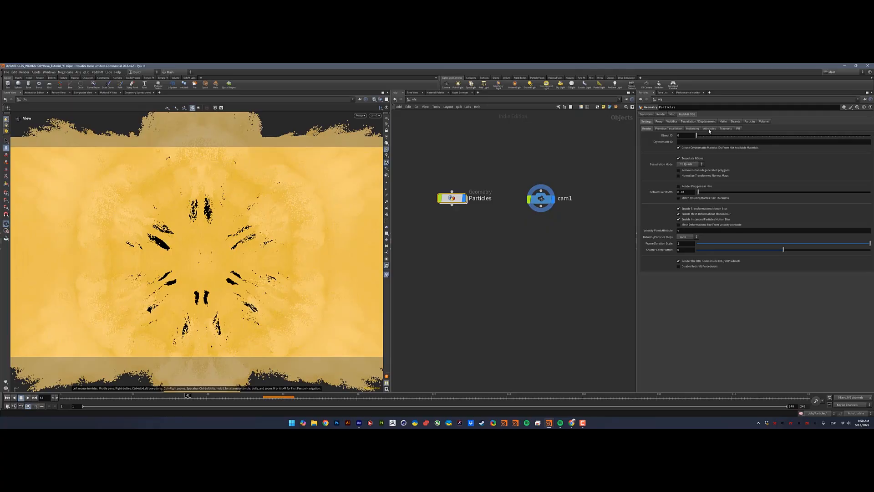
Enable Redshift's Render Object as Particles on the Particles object and set the Global Scale Multiplier to 0.2
left_click(750, 121)
left_click(703, 134)
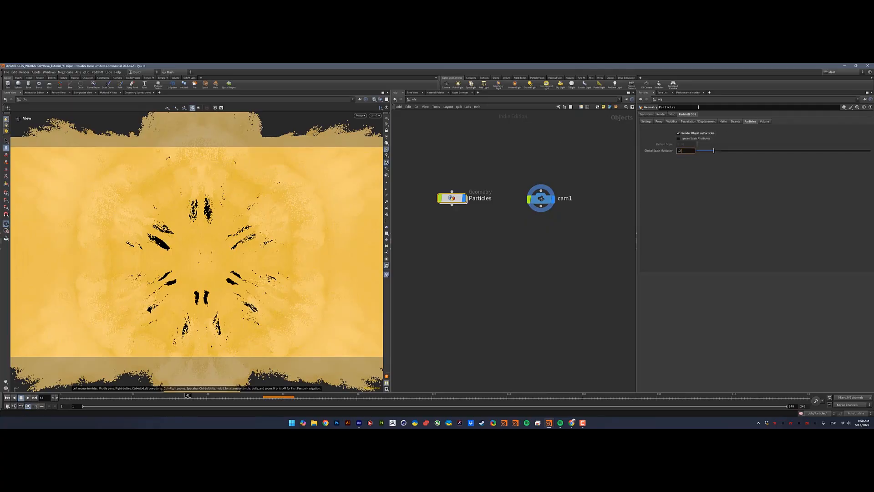
key("Return")
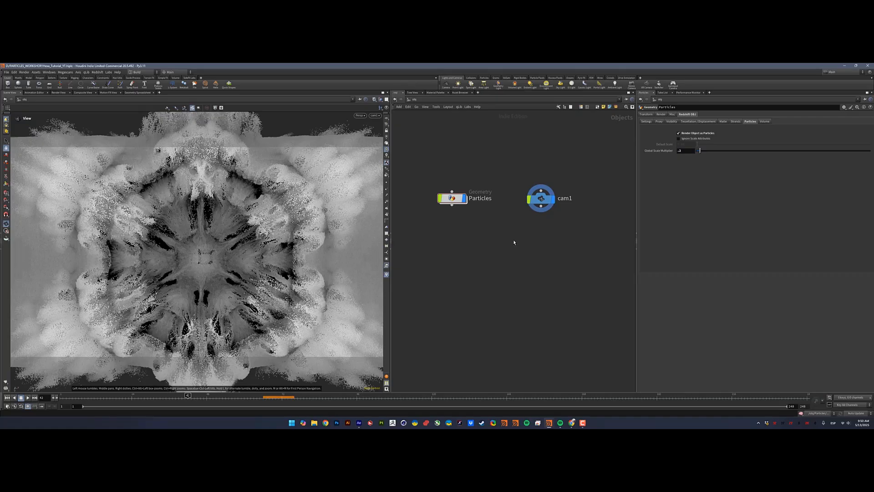
Add a Redshift dome light below cam1 and use studio_small_09_4k.exr as its texture
key("Tab")
type("rs")
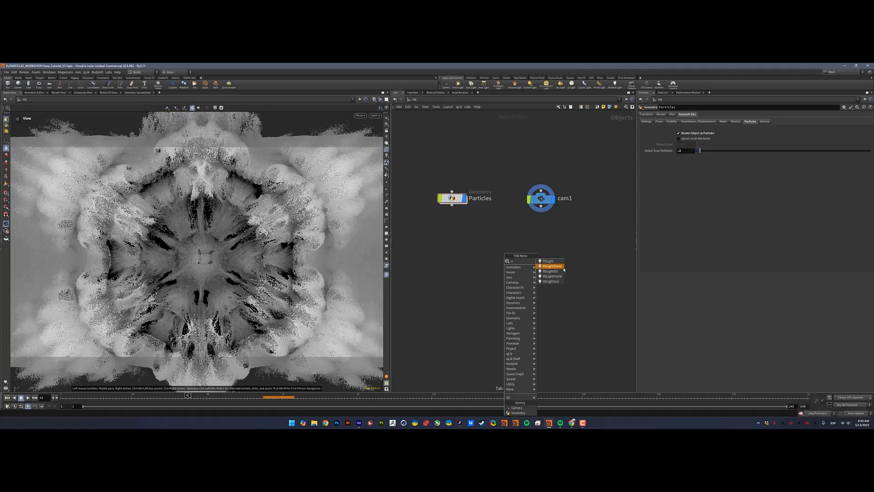
left_click(552, 266)
left_click(542, 240)
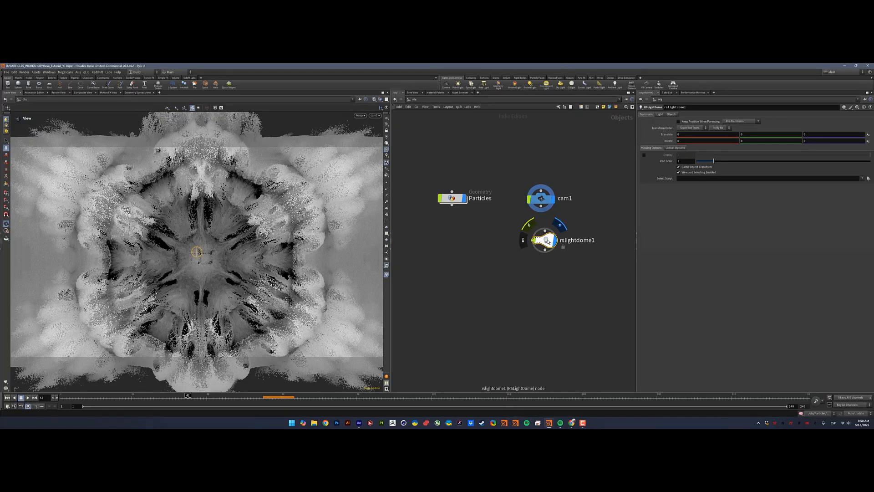
left_click(660, 114)
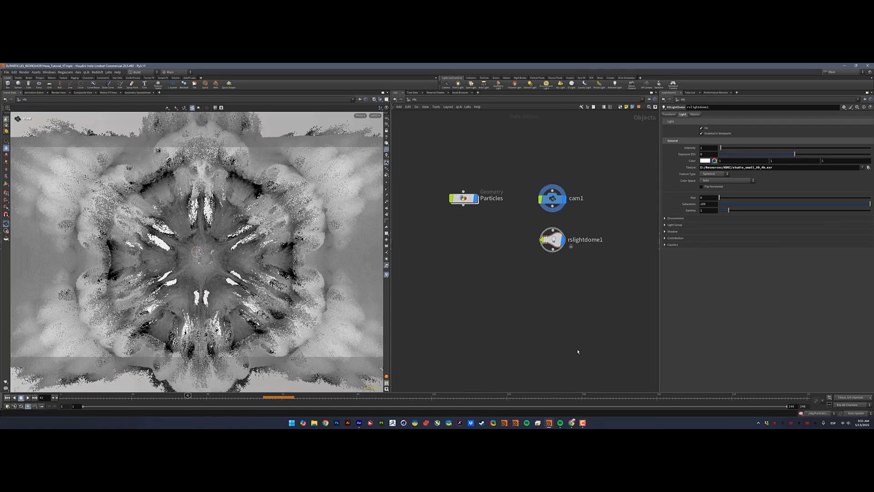
Set rslightdome1's Saturation to 0 and disable its environment Background and viewport display
left_click_drag(711, 204, 695, 203)
type("0")
key("Return")
left_click(676, 218)
left_click(713, 226)
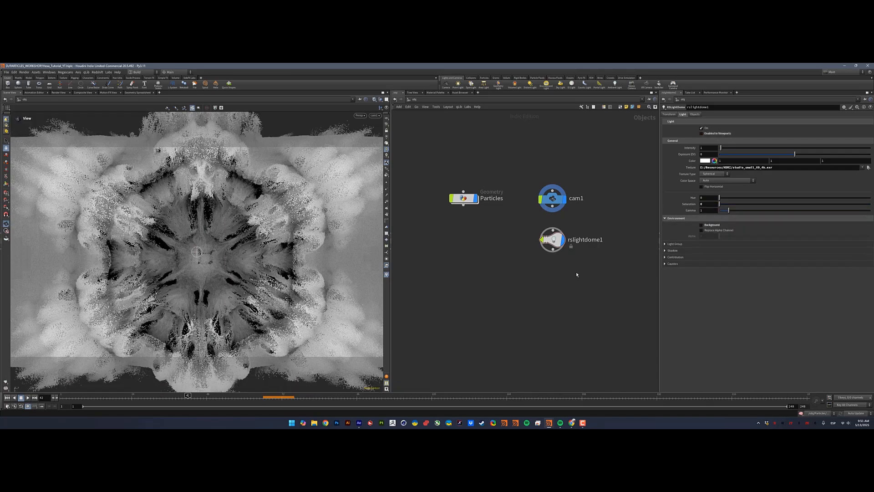
Switch to the mat network, add an RS Material Builder and go inside it
left_click(430, 99)
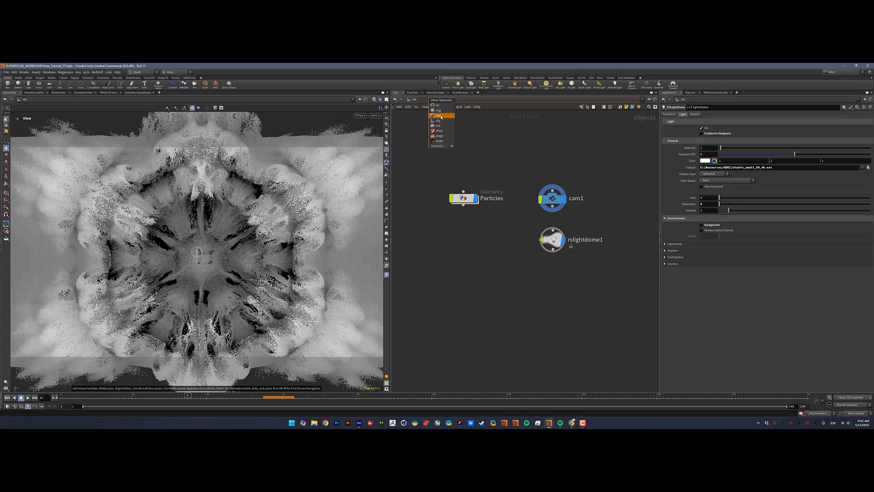
left_click(438, 115)
key("Tab")
type("rs m")
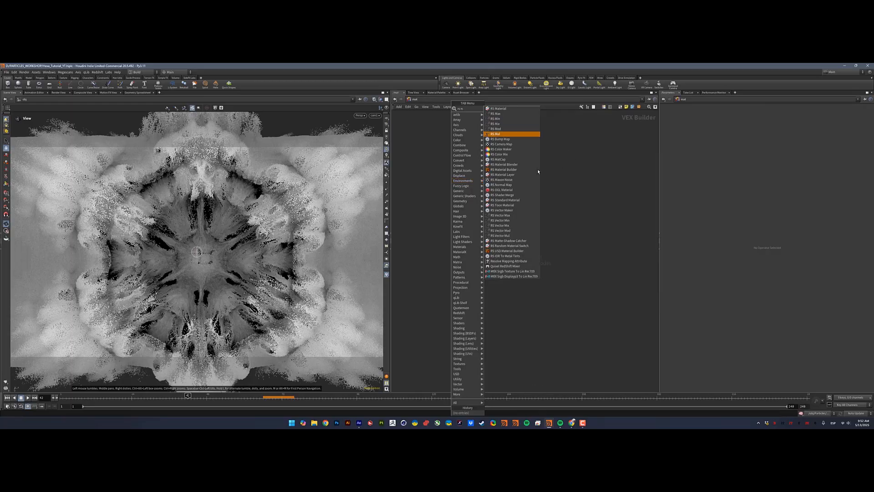
left_click(501, 109)
left_click(487, 223)
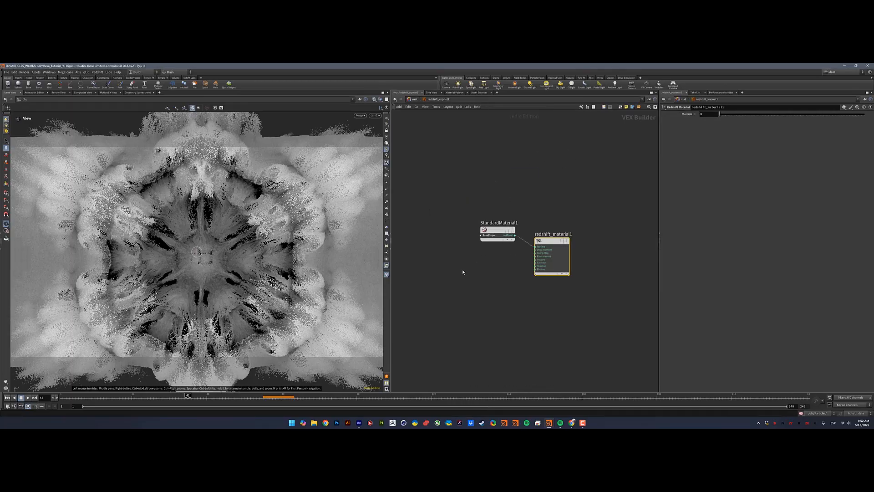
Add an RS Color User Data node reading the Cd attribute, placed well before StandardMaterial1
key("Tab")
type("rs us")
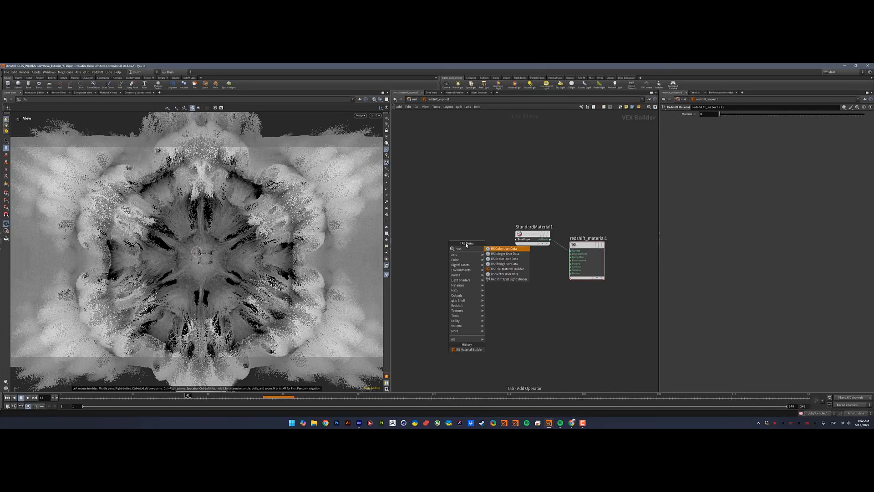
left_click(497, 250)
left_click(458, 229)
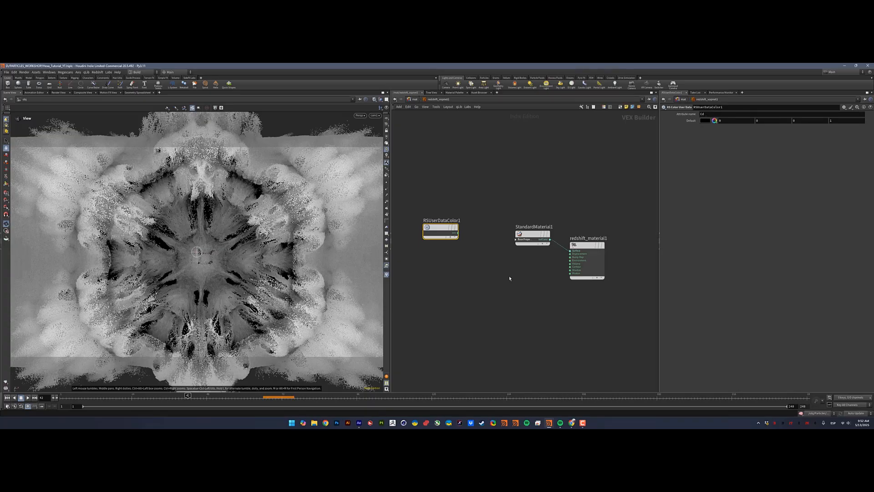
Delete the default StandardMaterial1 node and move redshift_material1 away to make room for a new shader setup
left_click_drag(532, 271, 525, 220)
left_click_drag(546, 267, 518, 214)
key("Delete")
left_click_drag(588, 245, 613, 221)
Add an RS Material Blender below redshift_material1 and connect RSUserDataColor1 to its Blend Color 1 input
key("Tab")
type("ble")
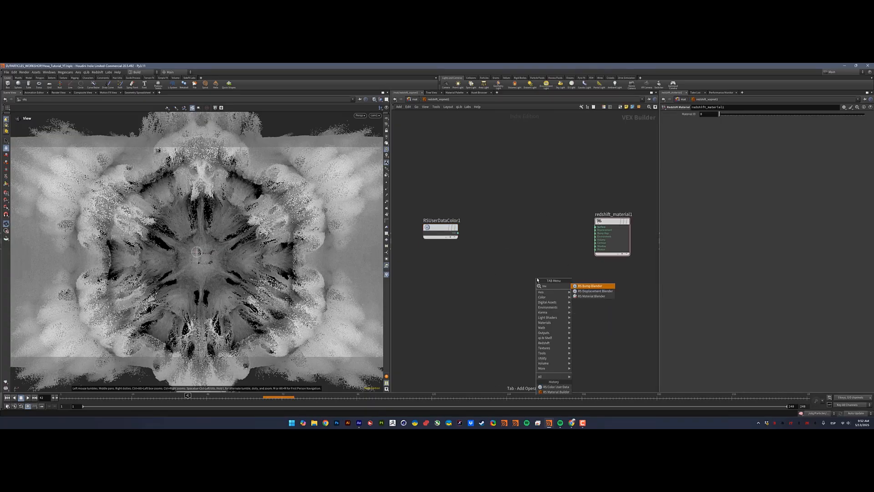
key("Down")
key("Down")
key("Return")
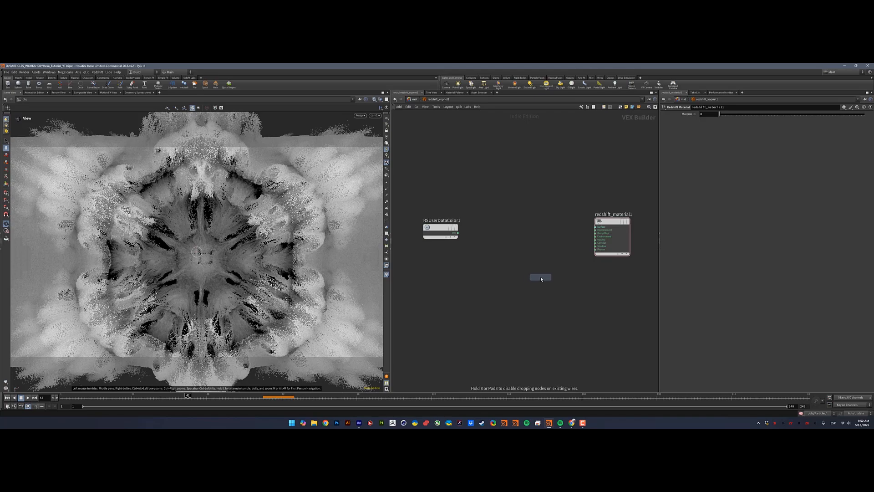
left_click(525, 280)
left_click(524, 283)
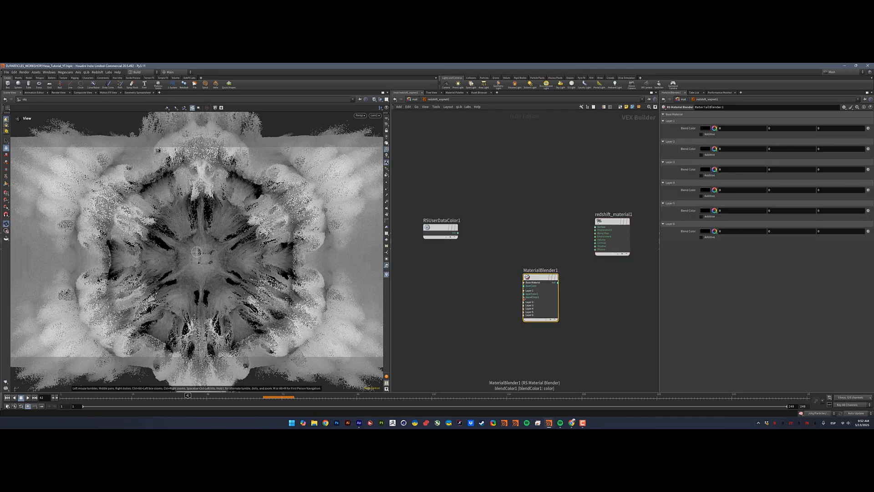
left_click_drag(524, 297, 459, 233)
Insert an RS Ramp on the connection between RSUserDataColor1 and MaterialBlender1
key("Tab")
type("ramp")
key("Return")
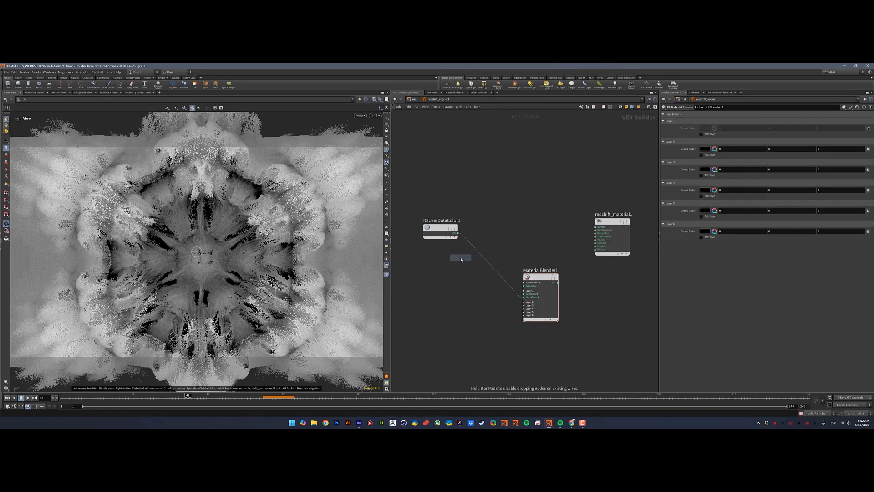
left_click(505, 254)
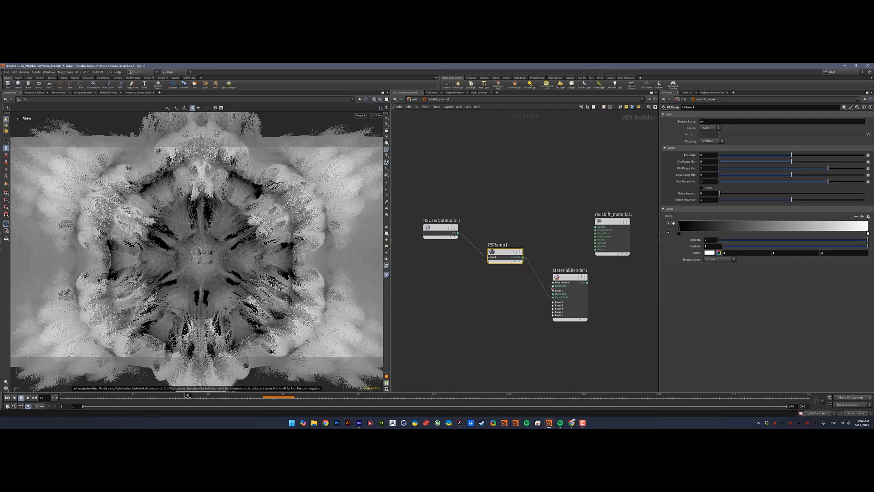
Add an RS Material feeding MaterialBlender1's Base Material input and give it the Gold preset
key("Tab")
type("rs mat")
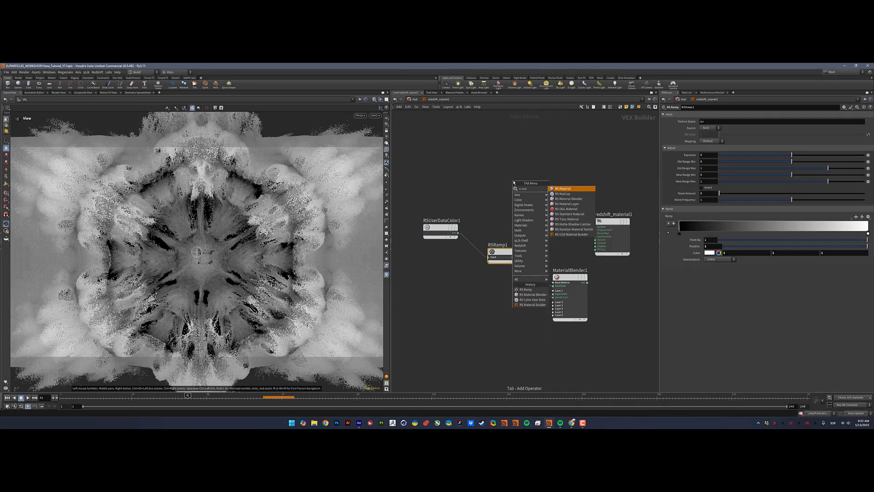
key("Return")
left_click(514, 183)
left_click(711, 122)
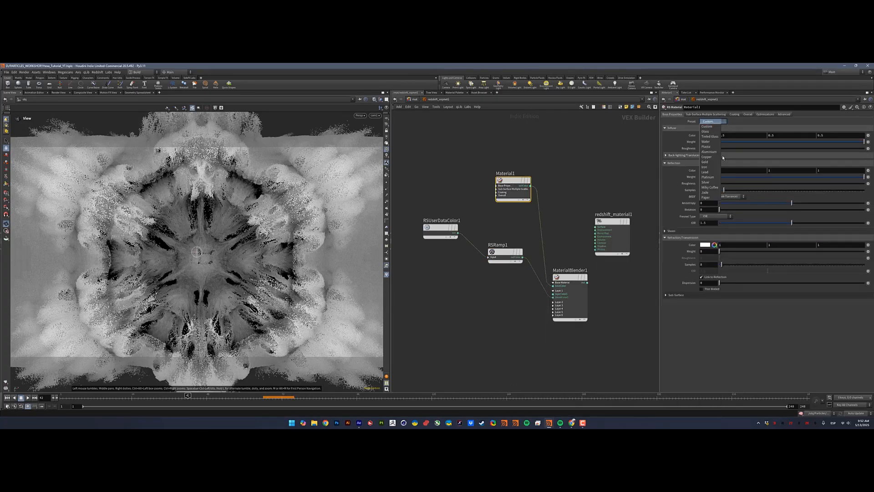
left_click(715, 162)
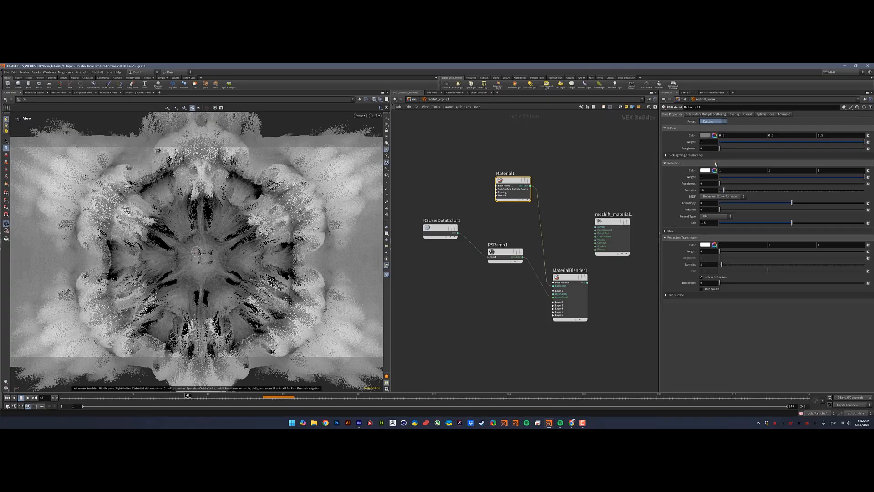
Duplicate Material1, connect the copy to MaterialBlender1's Layer Color 1 input and set the copy's preset to Silver
key("ctrl+c")
key("ctrl+v")
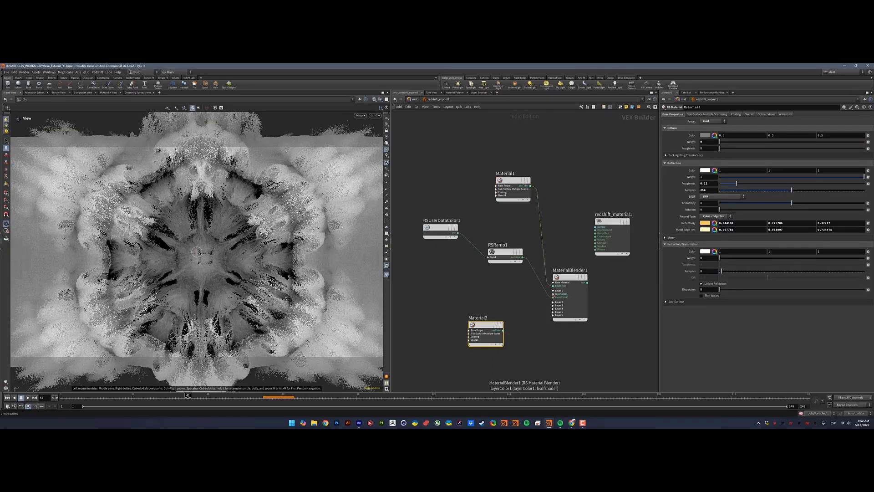
left_click_drag(552, 294, 503, 330)
left_click(712, 122)
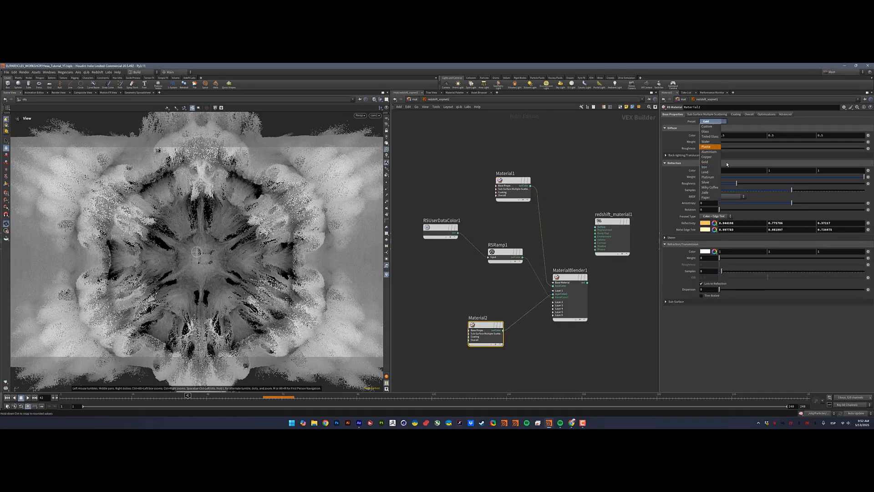
left_click(713, 182)
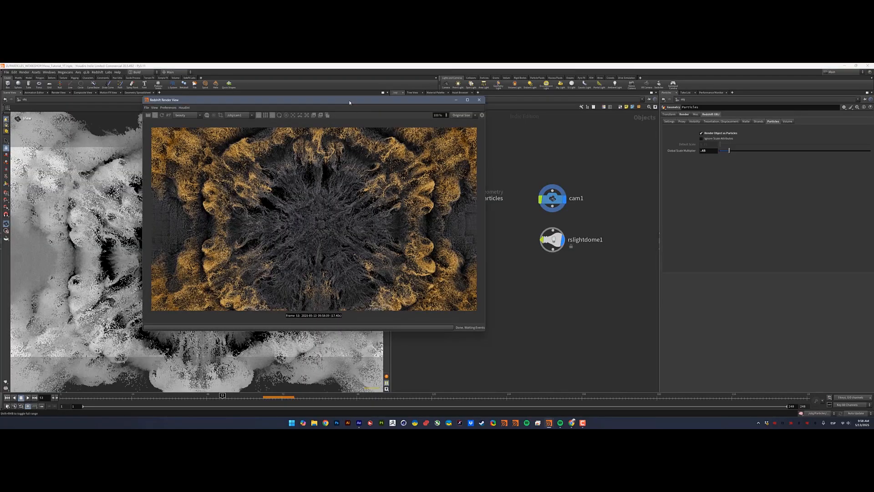
Move the Redshift Render View aside so that the Particles node in the network is uncovered
left_click_drag(349, 100, 290, 105)
left_click_drag(487, 234, 445, 170)
left_click(563, 164)
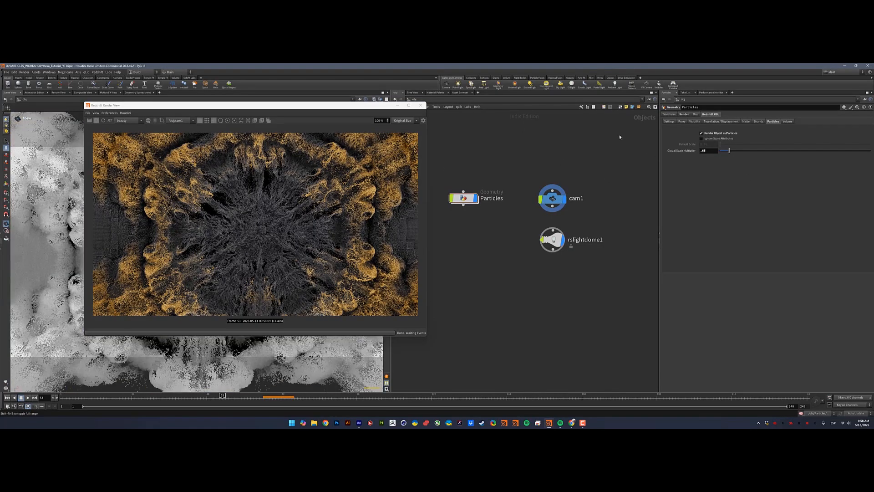
Open redshift_vopnet1 in the mat network and shift RSRamp1's black point slightly toward the white point
left_click(449, 99)
left_click(461, 116)
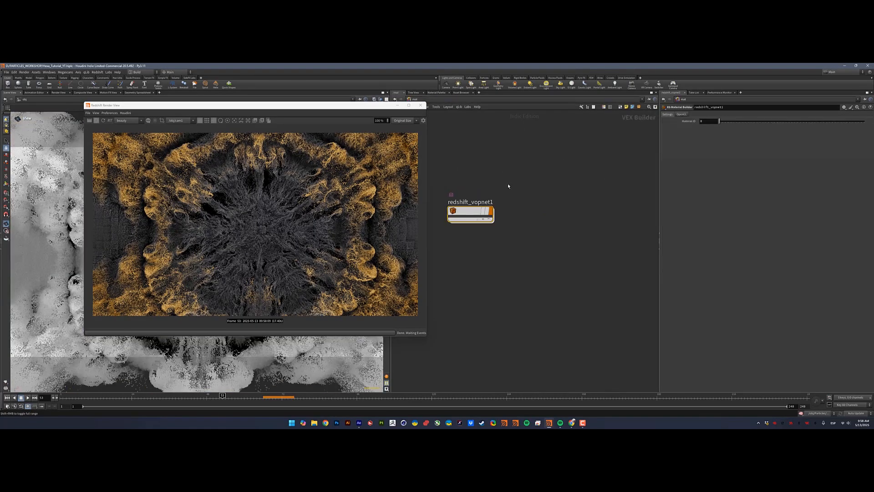
double_click(473, 211)
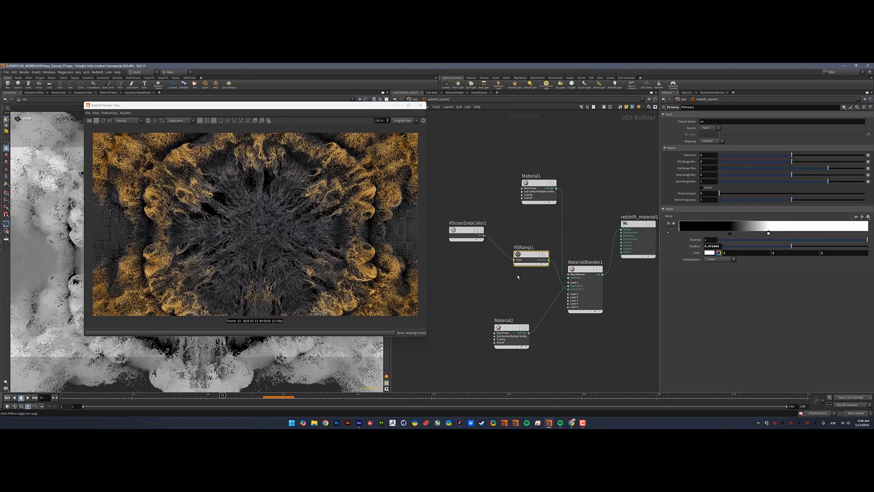
left_click(730, 233)
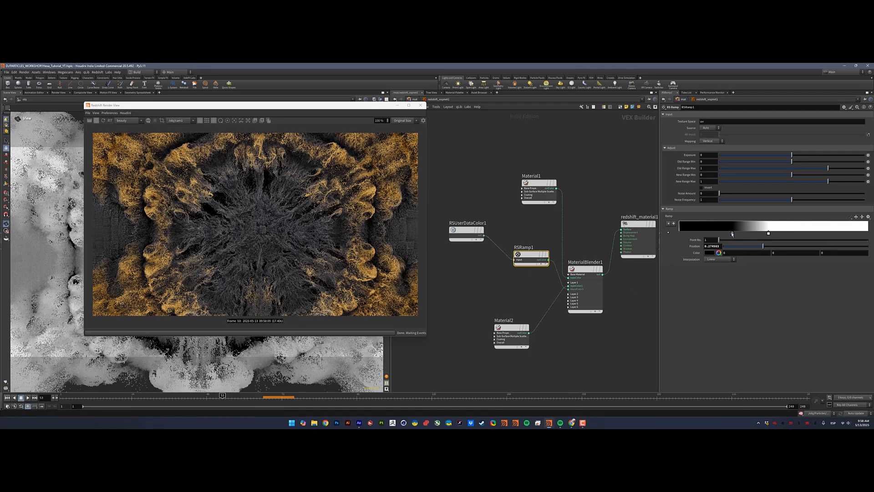
mouse_move(733, 235)
left_mouse_down()
mouse_move(790, 234)
mouse_move(703, 234)
mouse_move(746, 234)
mouse_move(732, 234)
left_mouse_up()
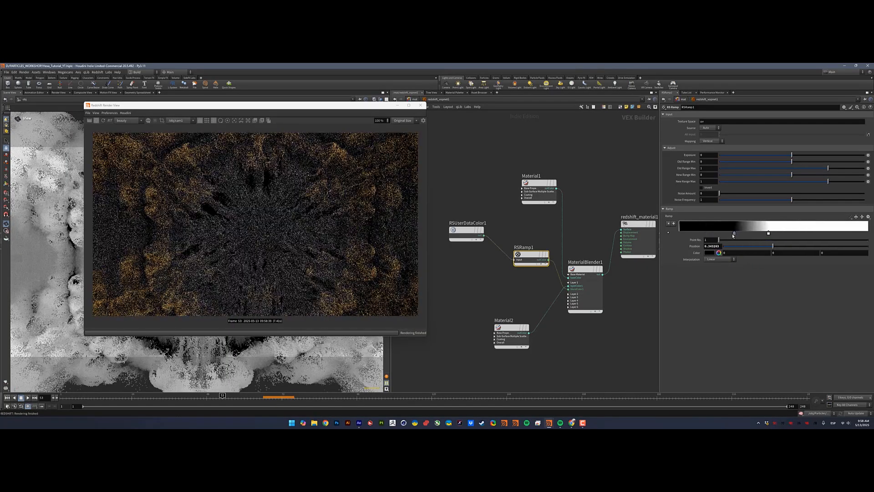
Try the Aluminum, Copper and Silver presets on Material2 in the live render, and return it to Gold
left_click(554, 194)
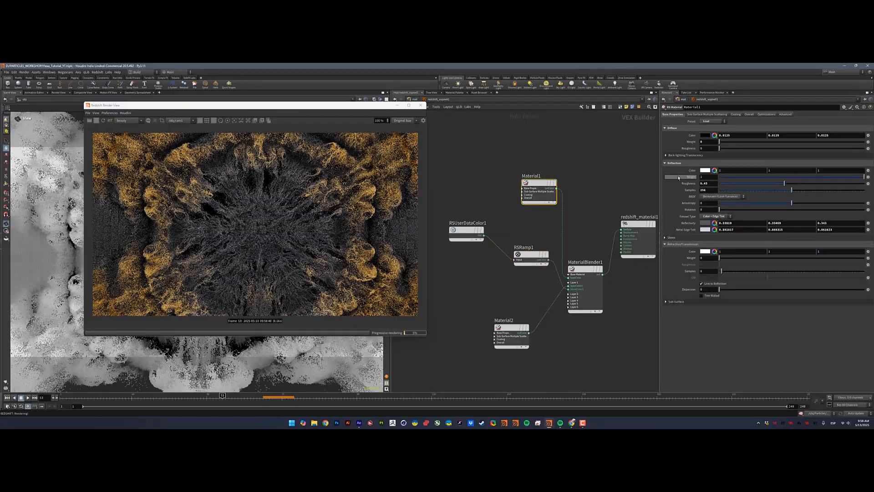
left_click(527, 335)
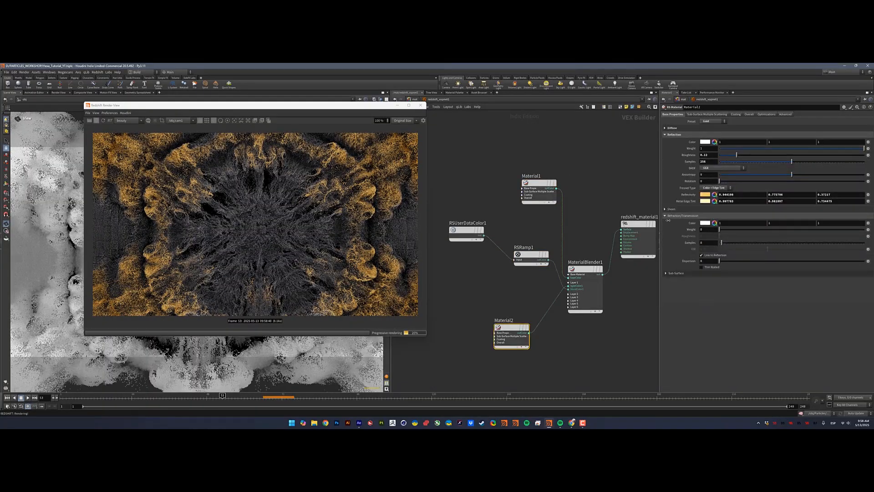
left_click(712, 121)
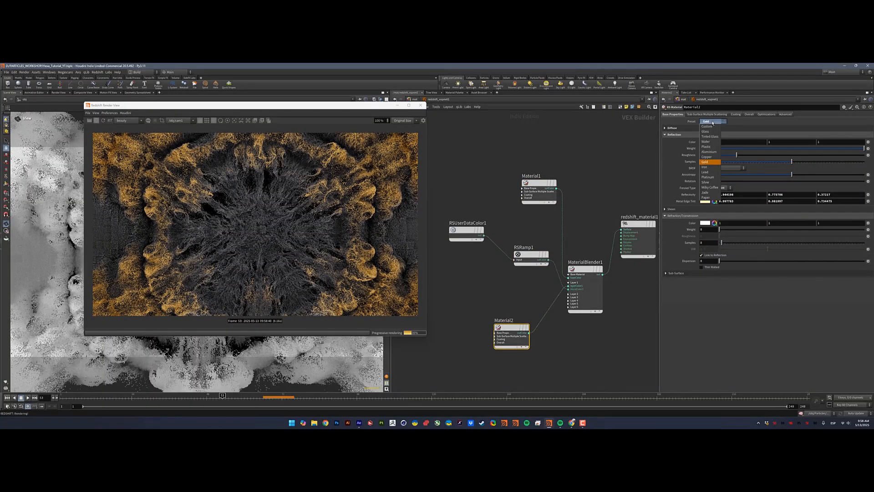
left_click(709, 152)
left_click(719, 122)
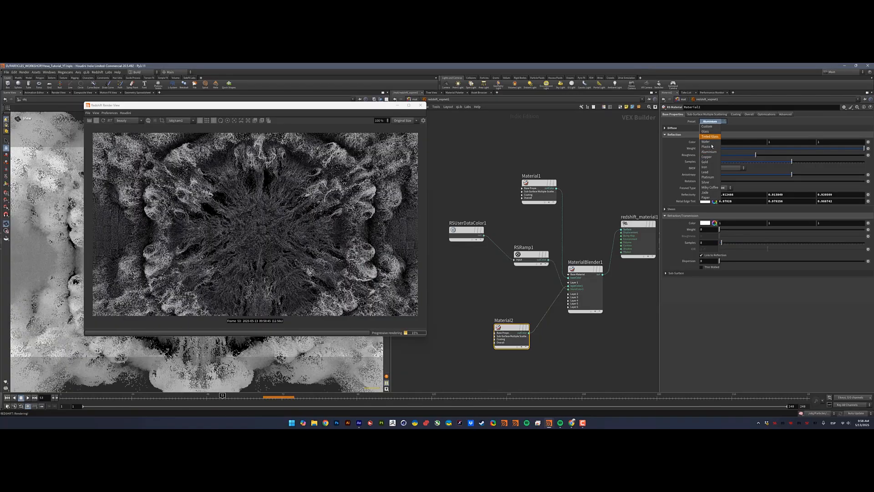
left_click(708, 155)
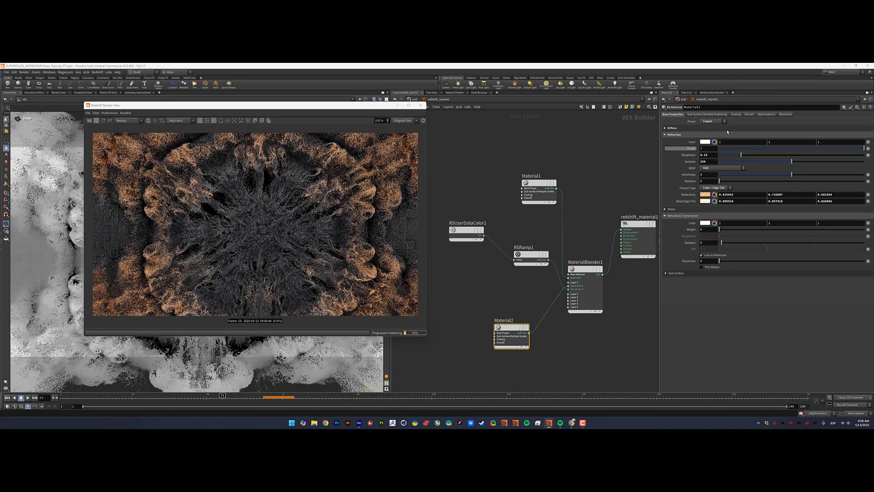
left_click(712, 121)
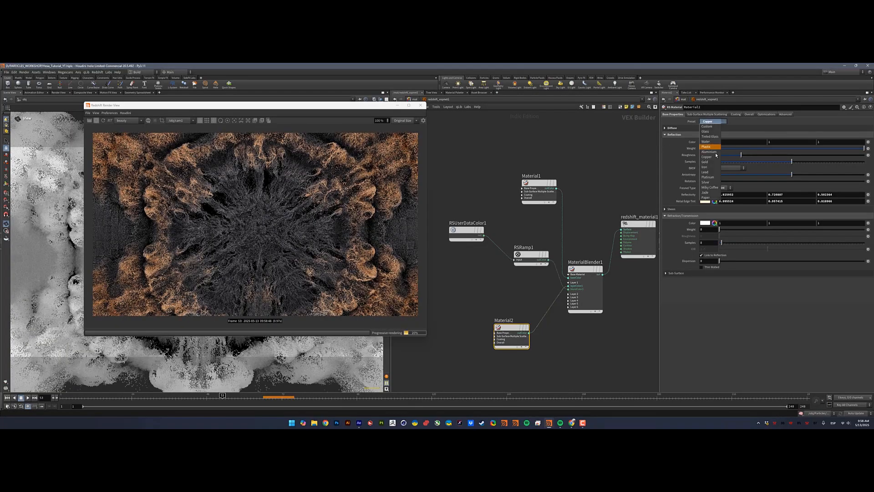
left_click(716, 182)
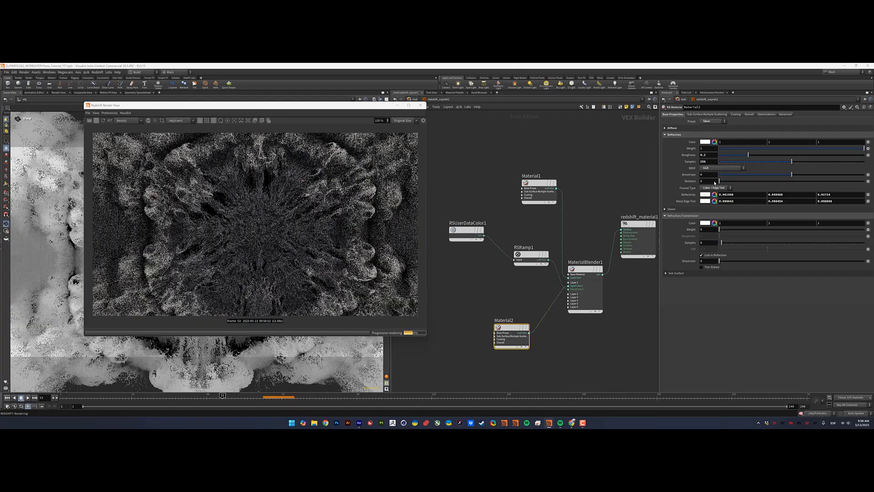
left_click(713, 122)
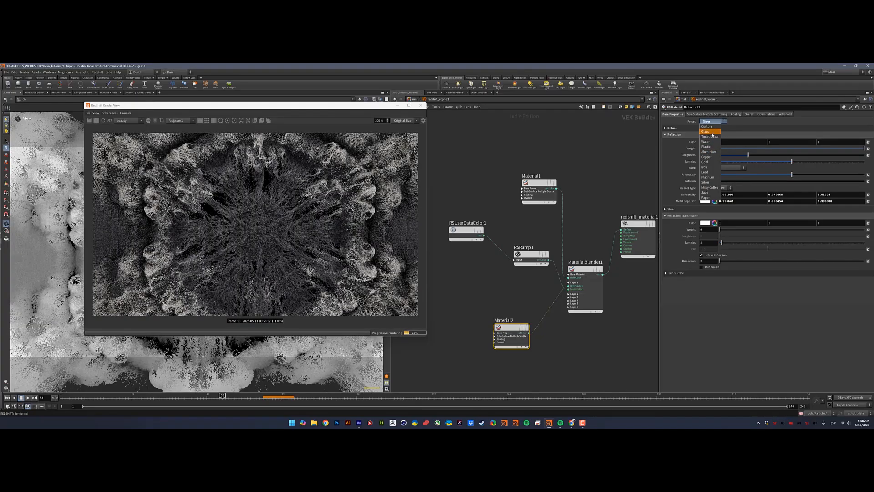
left_click(710, 162)
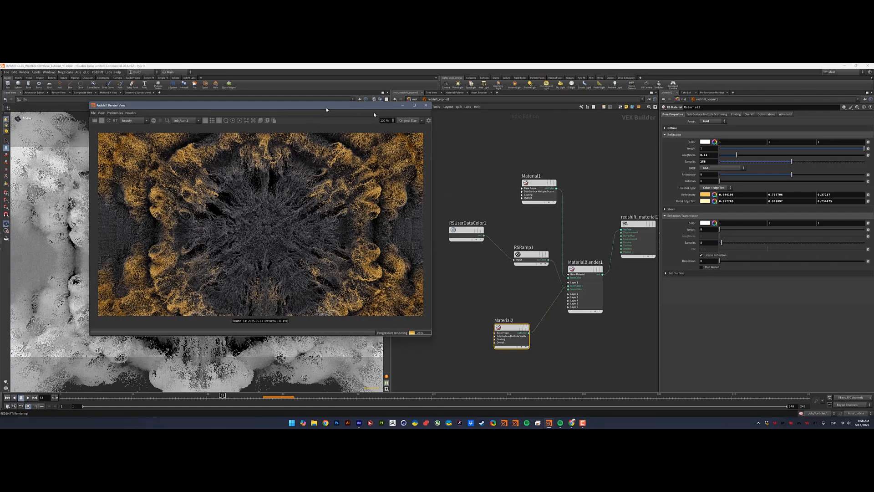
Preview the Redshift render at frames 40, 25 and 35, restarting the render along the way
left_click_drag(314, 105, 380, 113)
left_click(182, 396)
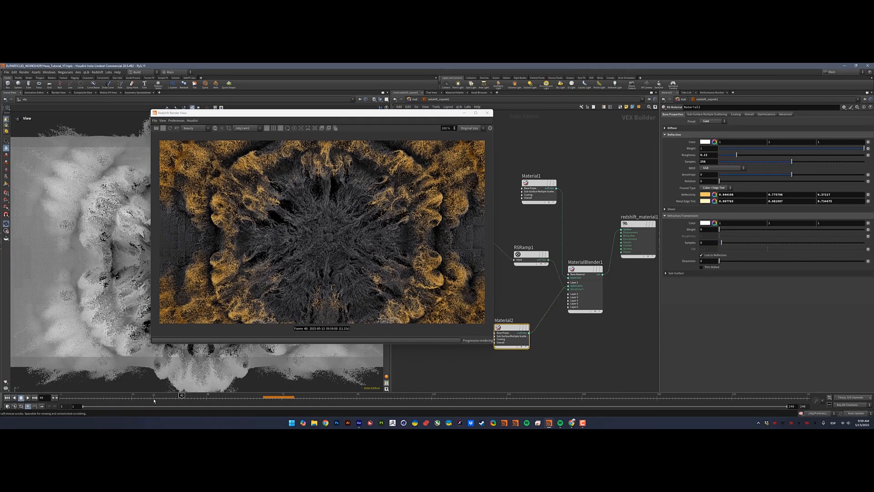
left_click(135, 397)
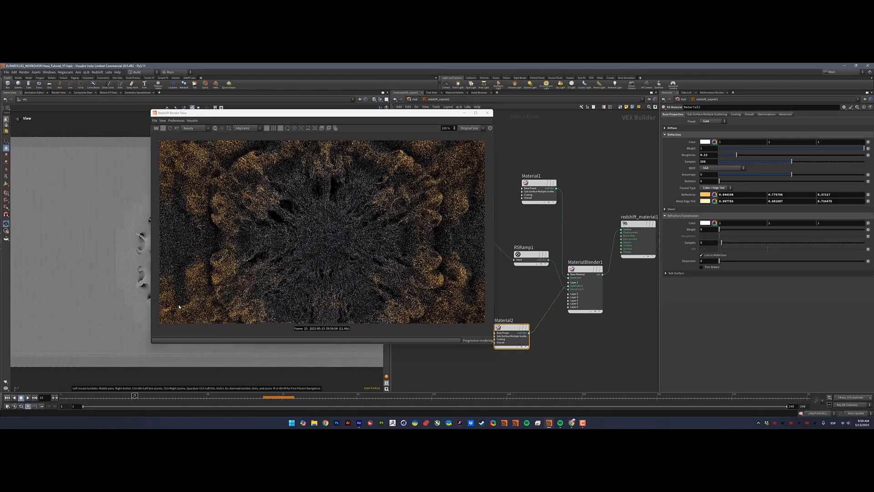
left_click(163, 129)
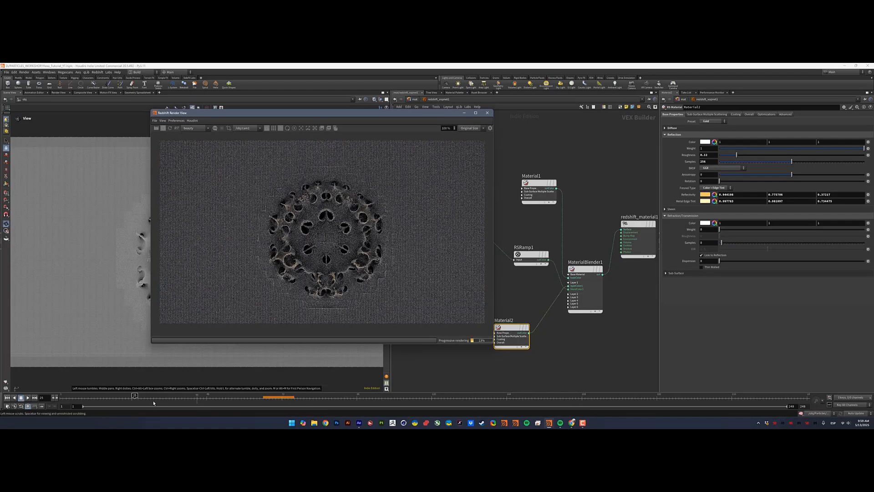
left_click(167, 398)
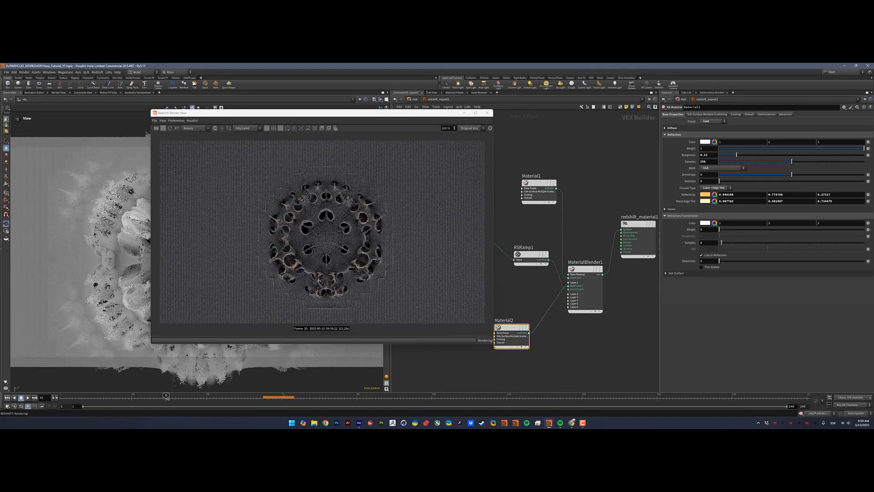
left_click(542, 368)
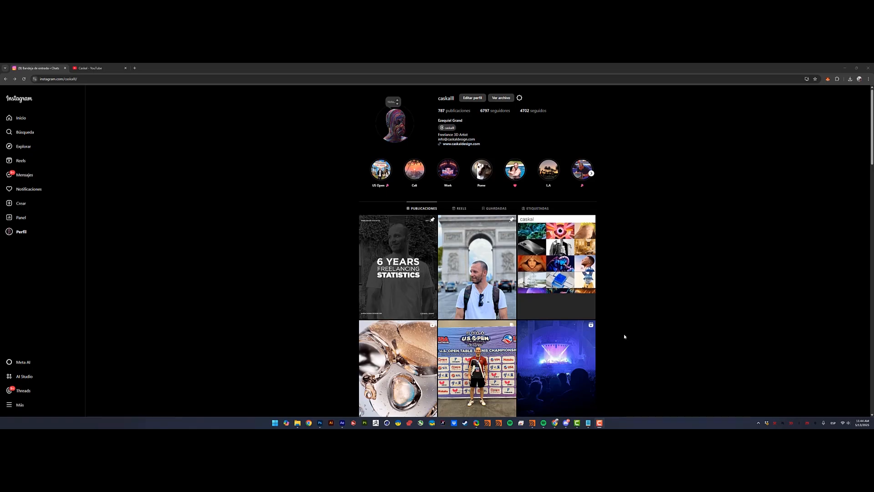
Browse the artist's Instagram profile grid and view the Procedural Helmets reel and the orange-and-chrome Procedural Robots reel
scroll(628, 340, "down", 3)
scroll(612, 326, "up", 2)
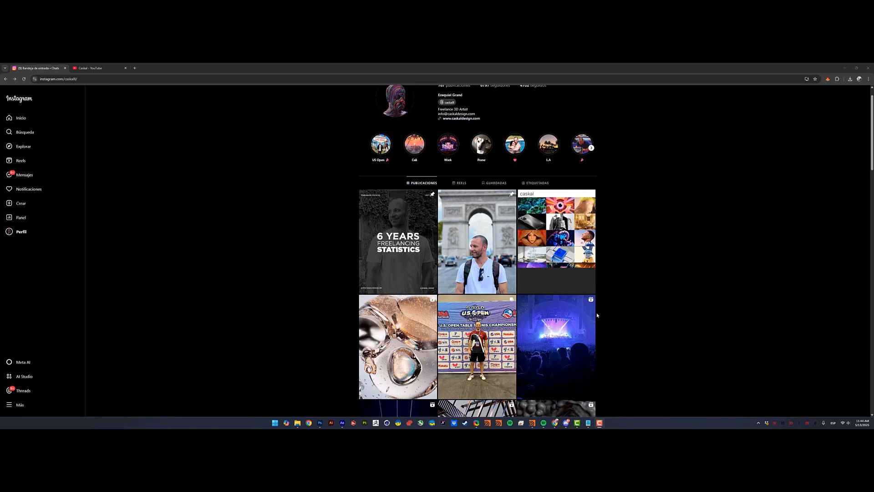
scroll(739, 326, "down", 3)
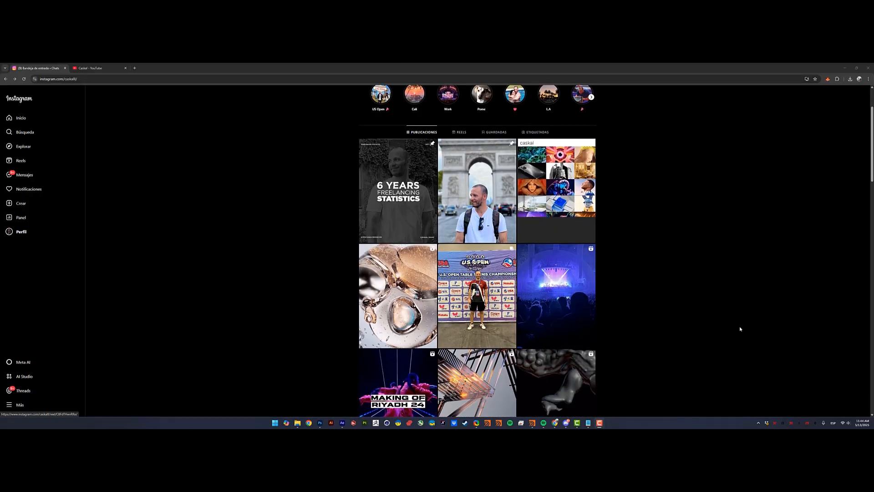
scroll(732, 326, "down", 2)
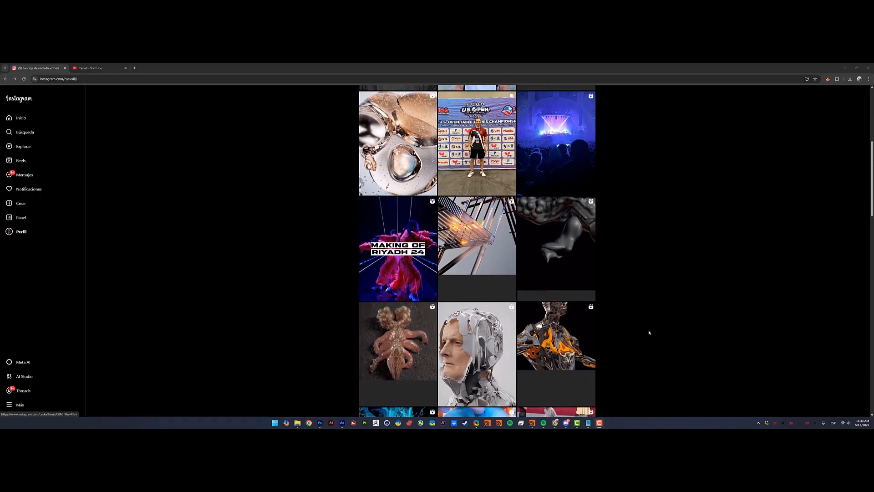
left_click(493, 335)
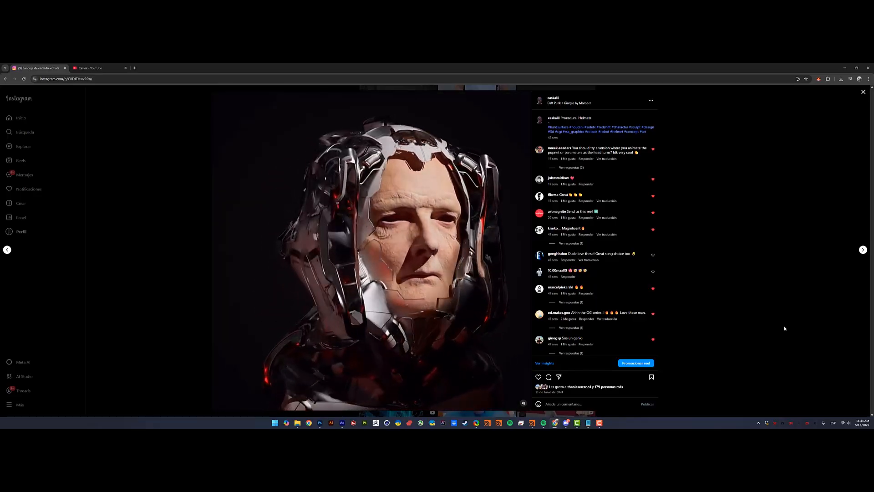
left_click(784, 326)
left_click(544, 286)
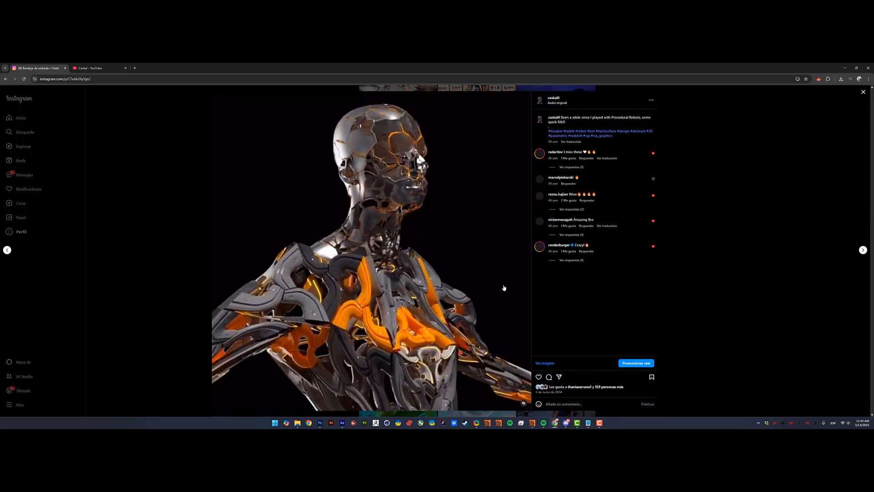
left_click(776, 305)
View the Making of POPPI particle reel and the Flip playground v1 fluid reel further down the profile
scroll(438, 273, "down", 2)
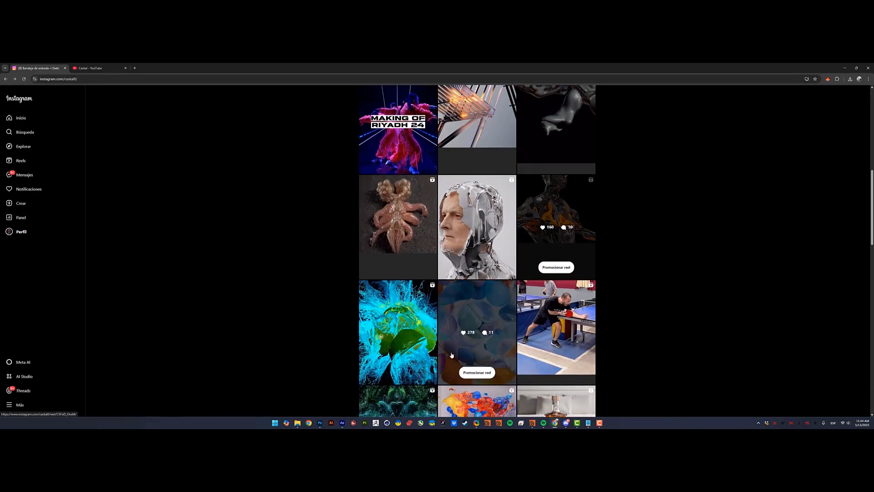
left_click(435, 318)
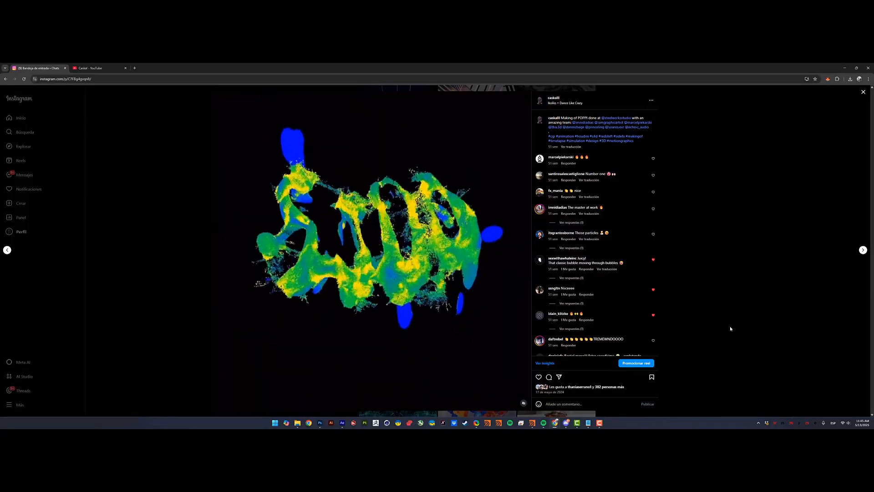
left_click(730, 326)
left_click(497, 309)
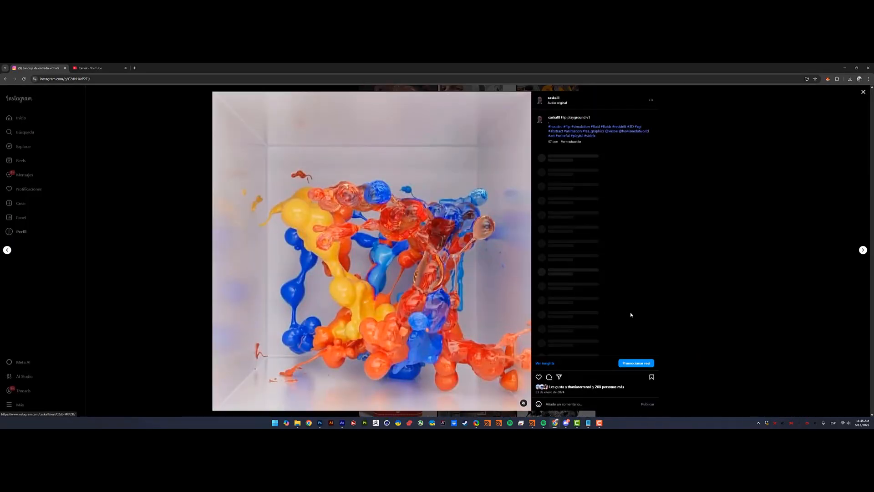